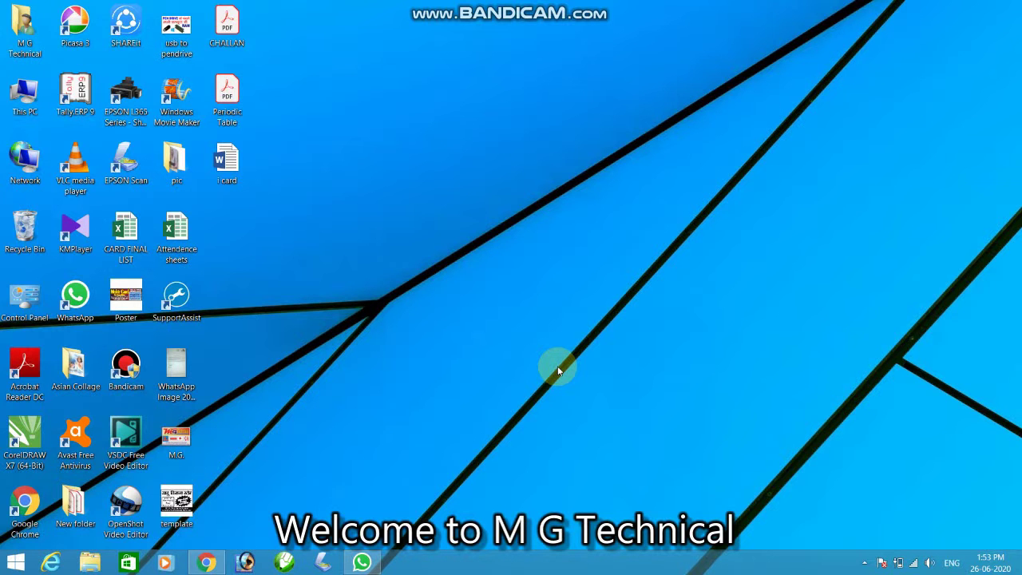
- Launch PowerPoint 2013 by searching 'pow' from the Start screen
{"action": "left_click", "coordinate": [16, 563]}
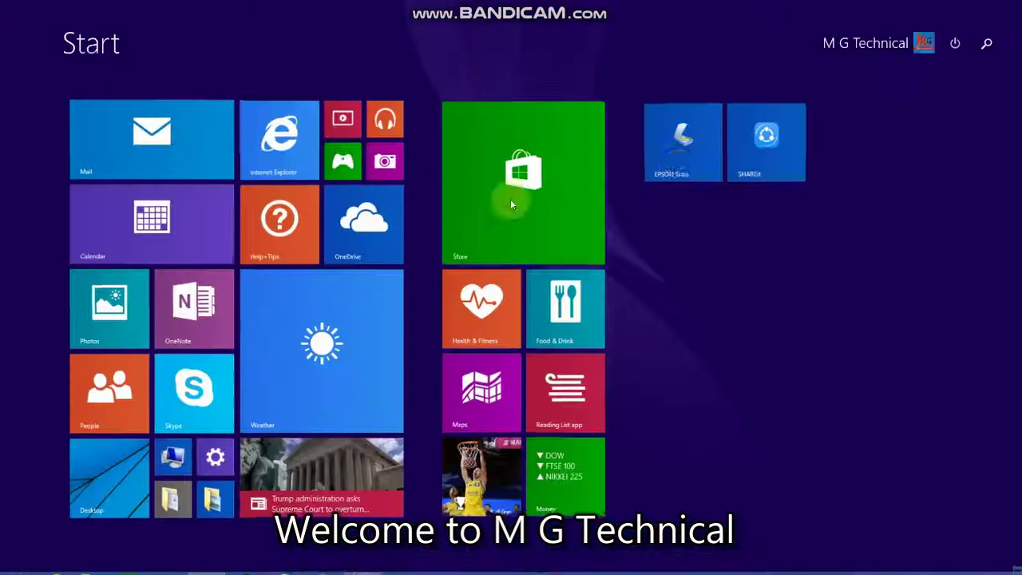
{"action": "left_click", "coordinate": [986, 44]}
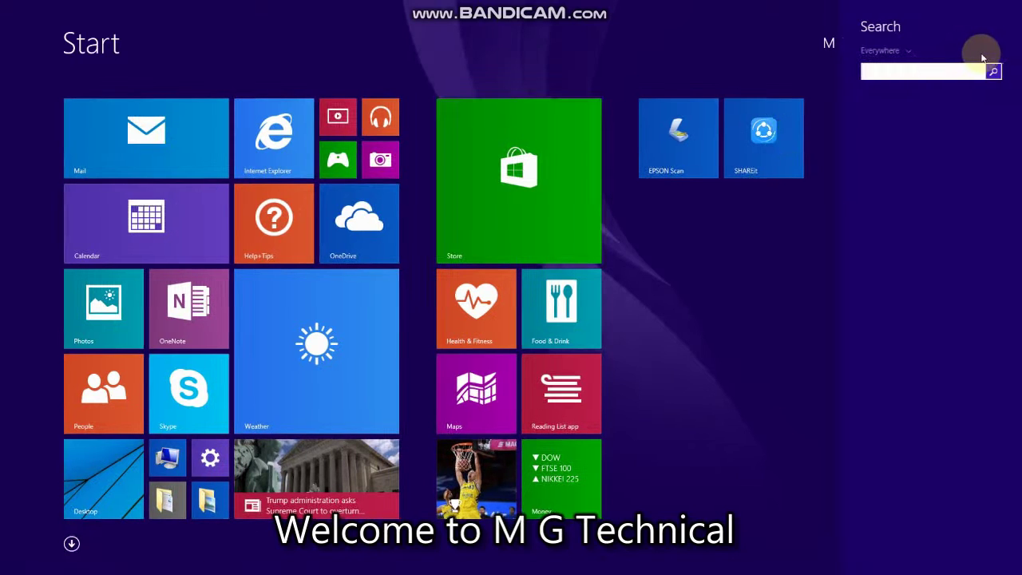
{"action": "type", "text": "powerPoint 2013"}
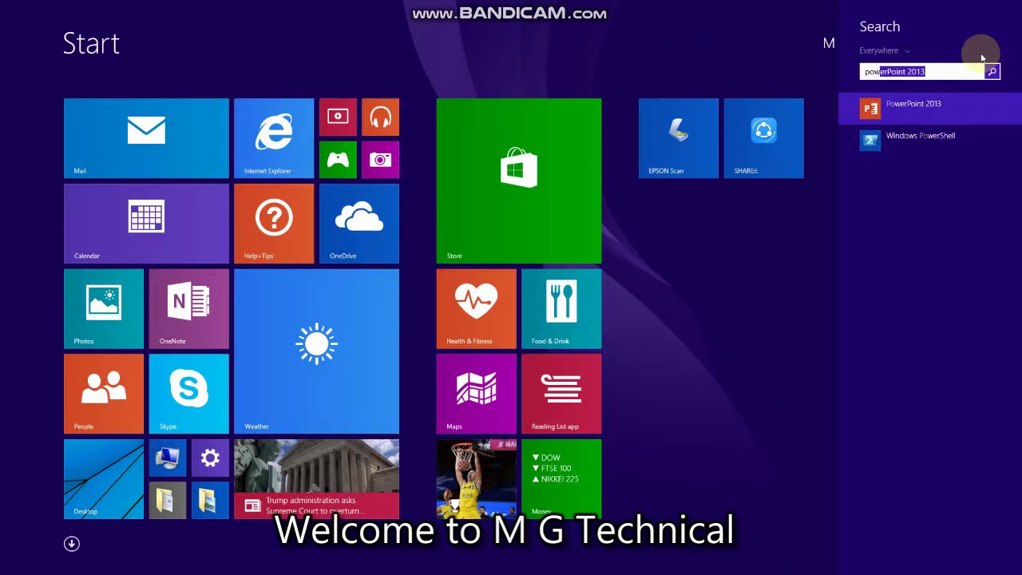
{"action": "left_click", "coordinate": [926, 109]}
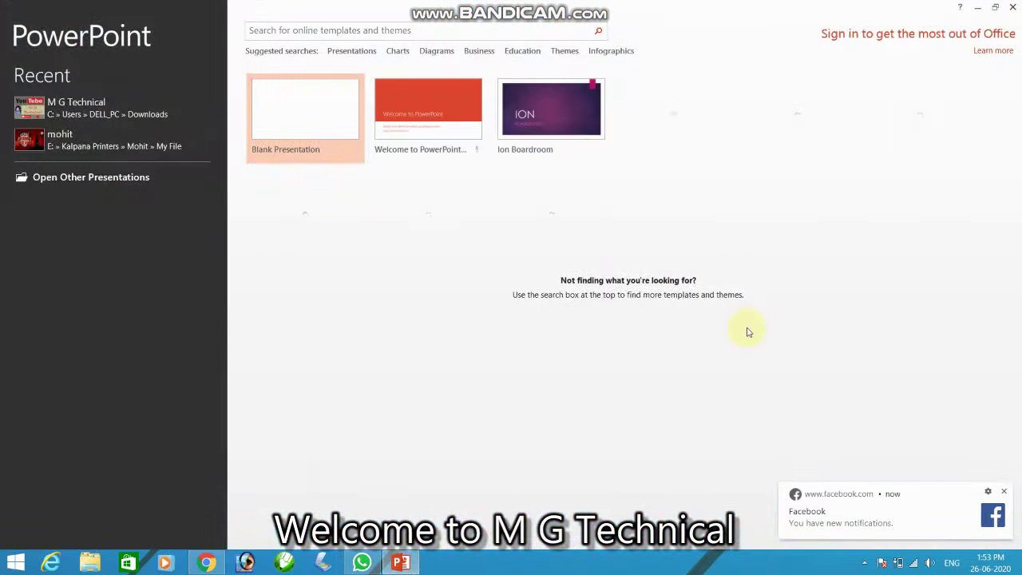
- Dismiss the notification and activation notice and create a blank presentation
{"action": "left_click", "coordinate": [1005, 492]}
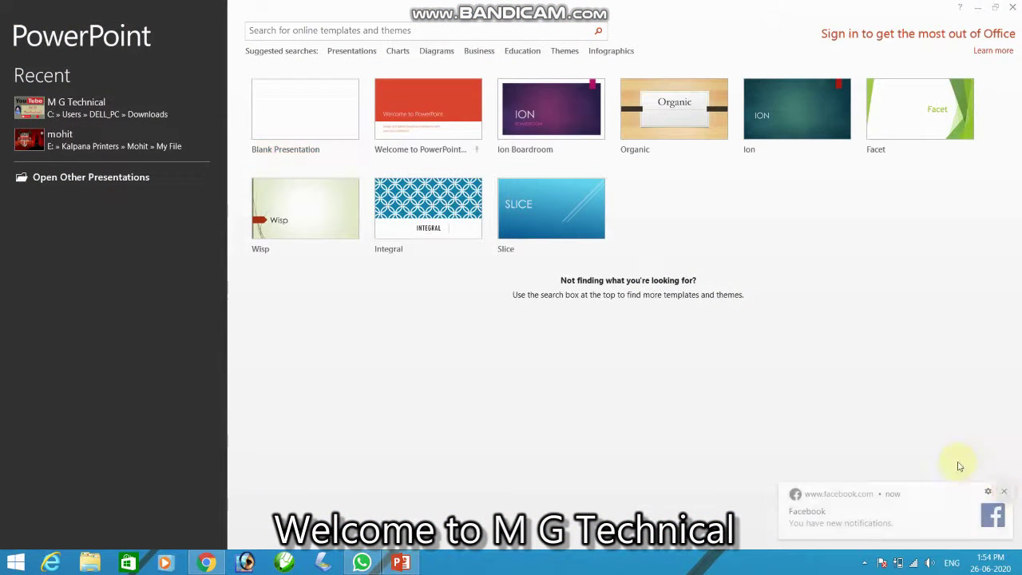
{"action": "left_click", "coordinate": [300, 109]}
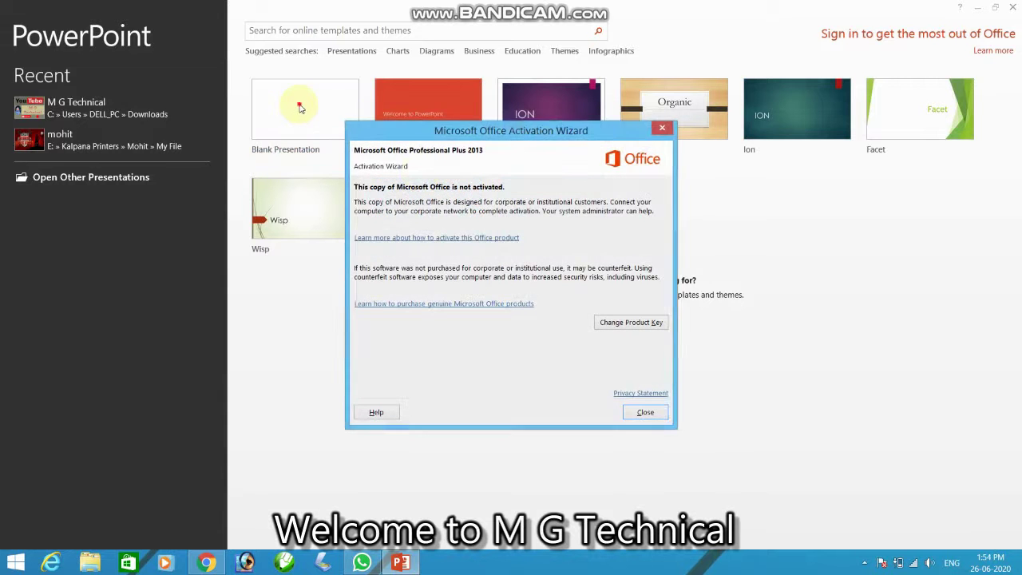
{"action": "left_click", "coordinate": [636, 412]}
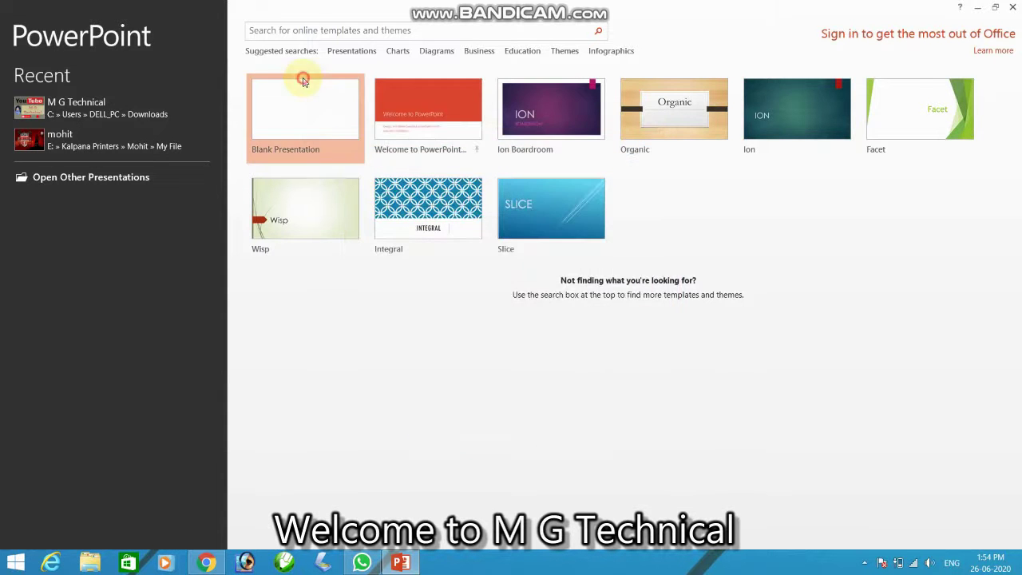
{"action": "left_click", "coordinate": [299, 76]}
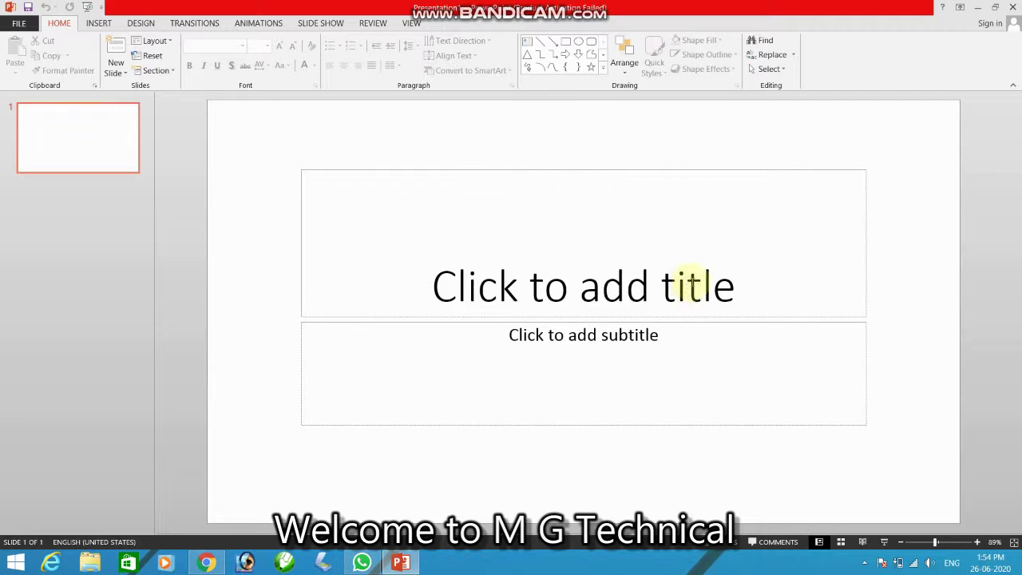
- Delete the title and subtitle placeholders from slide 1
{"action": "left_click", "coordinate": [468, 169]}
{"action": "key", "text": "Delete"}
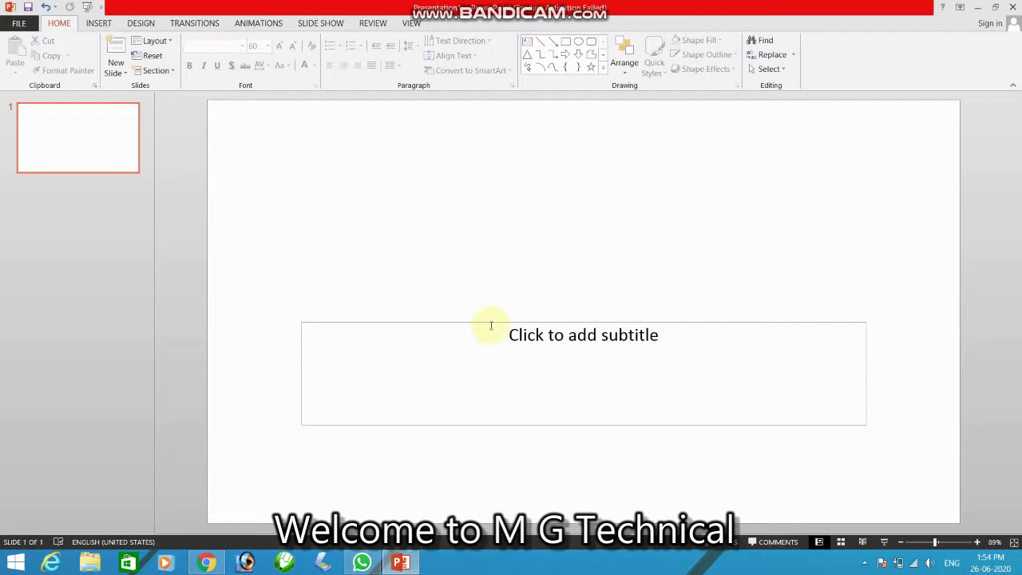
{"action": "left_click", "coordinate": [491, 325]}
{"action": "left_click", "coordinate": [499, 322]}
{"action": "key", "text": "Delete"}
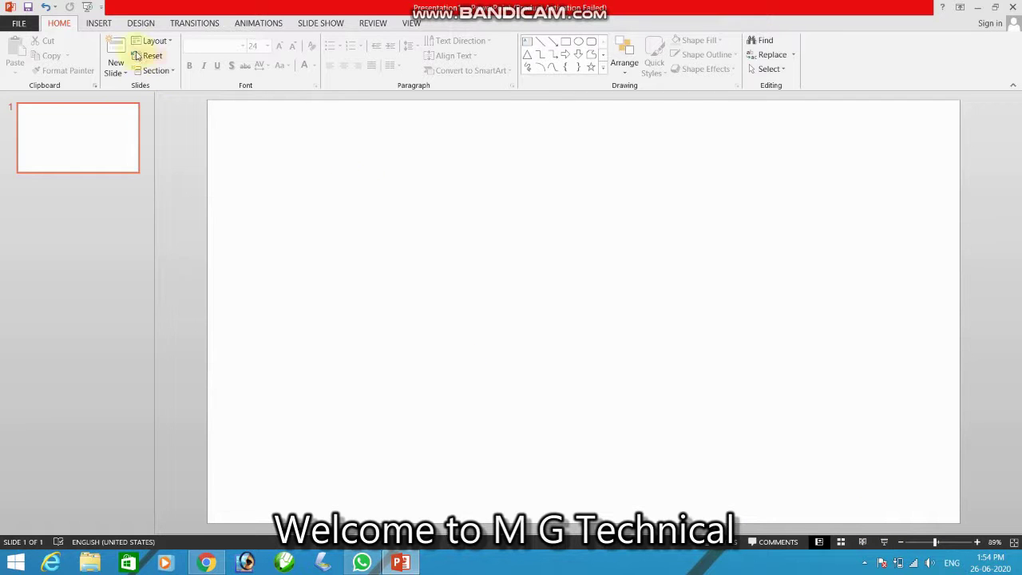
- Draw a 6.36-inch Donut shape centred on the slide and widen its inner hole
{"action": "left_click", "coordinate": [108, 27]}
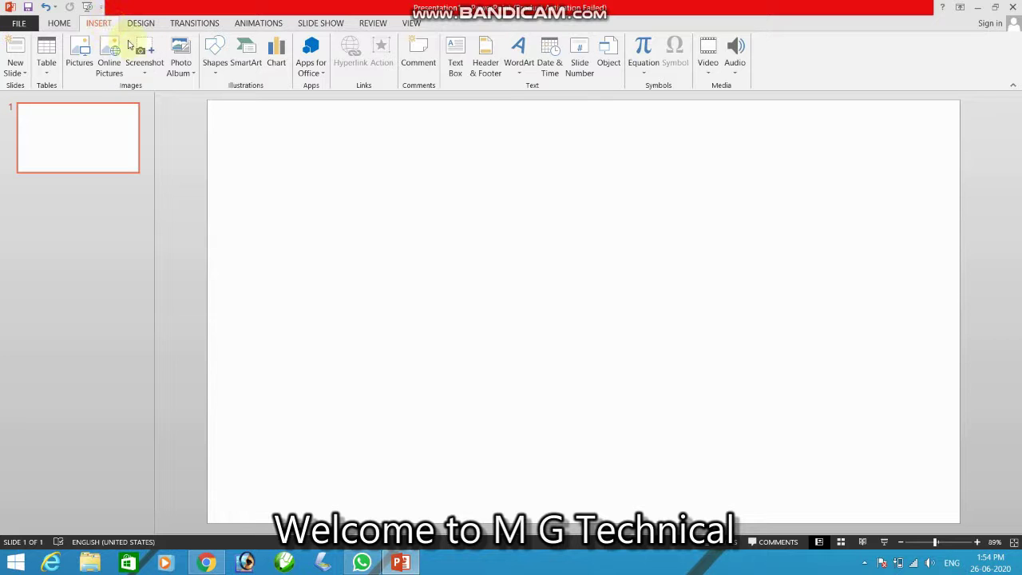
{"action": "left_click", "coordinate": [214, 72]}
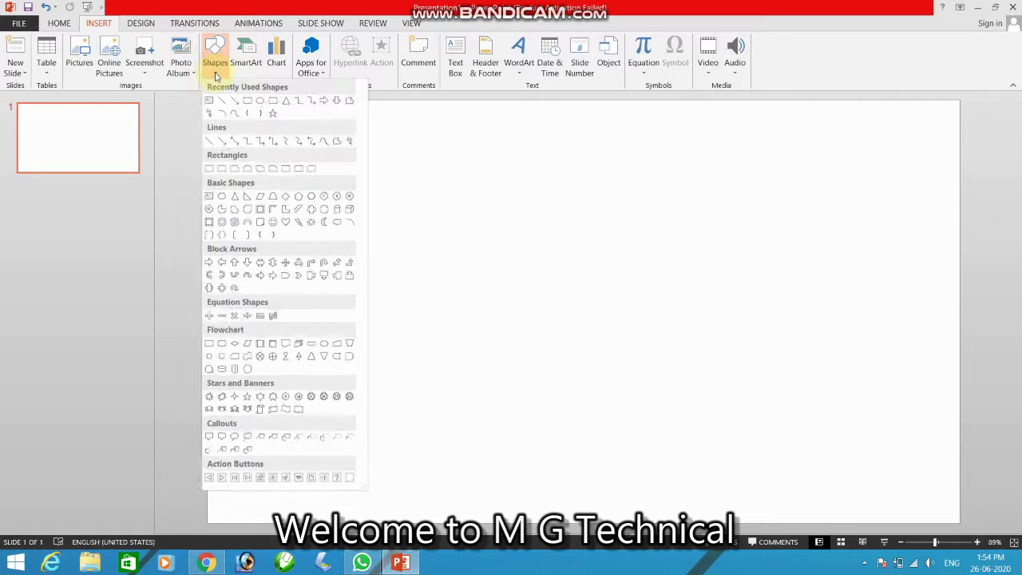
{"action": "left_click", "coordinate": [222, 222]}
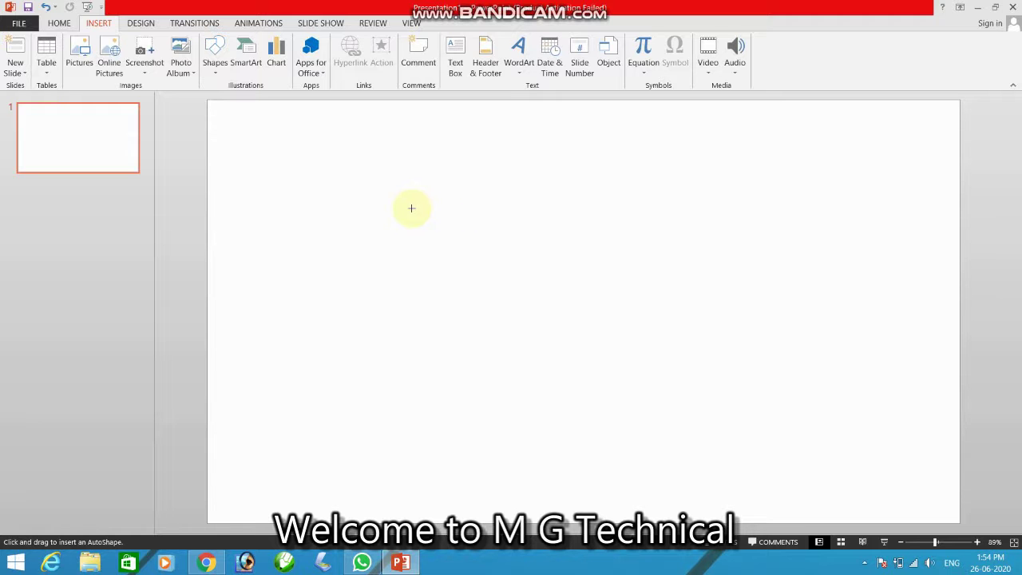
{"action": "left_click_drag", "start_coordinate": [481, 252], "coordinate": [587, 335]}
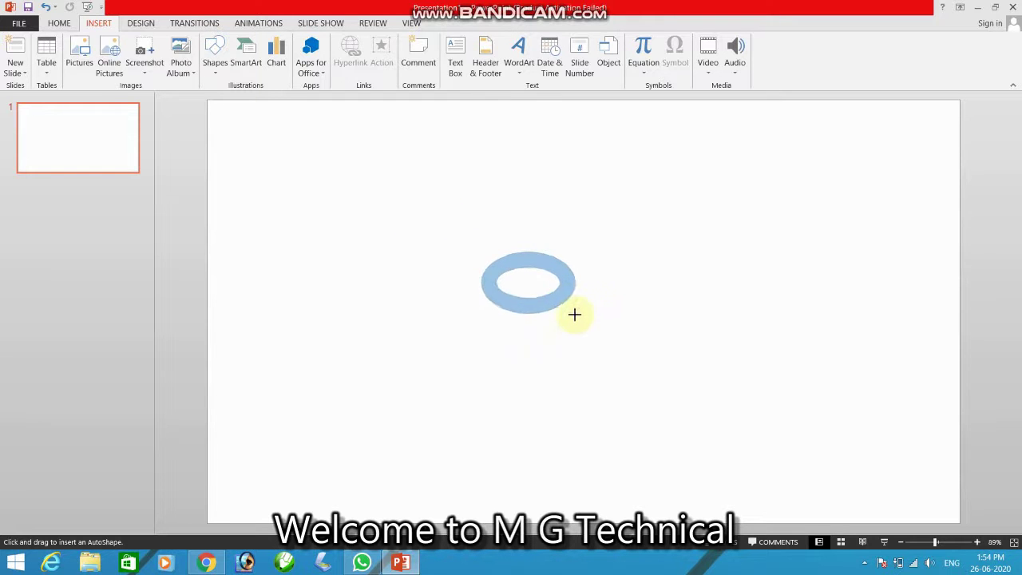
{"action": "left_click_drag", "start_coordinate": [587, 335], "coordinate": [848, 428]}
{"action": "left_click_drag", "start_coordinate": [802, 403], "coordinate": [892, 263]}
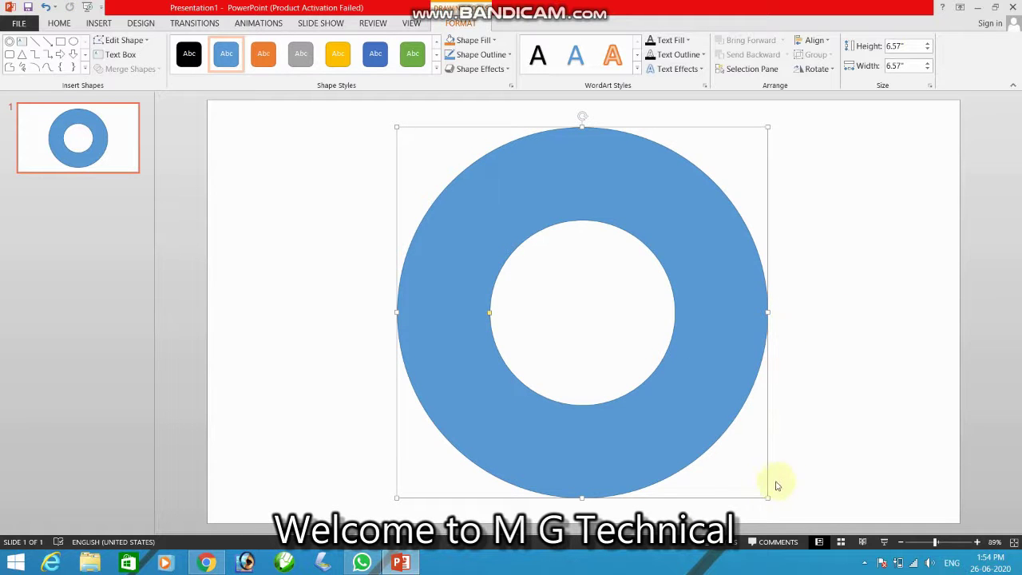
{"action": "left_click_drag", "start_coordinate": [768, 498], "coordinate": [755, 485]}
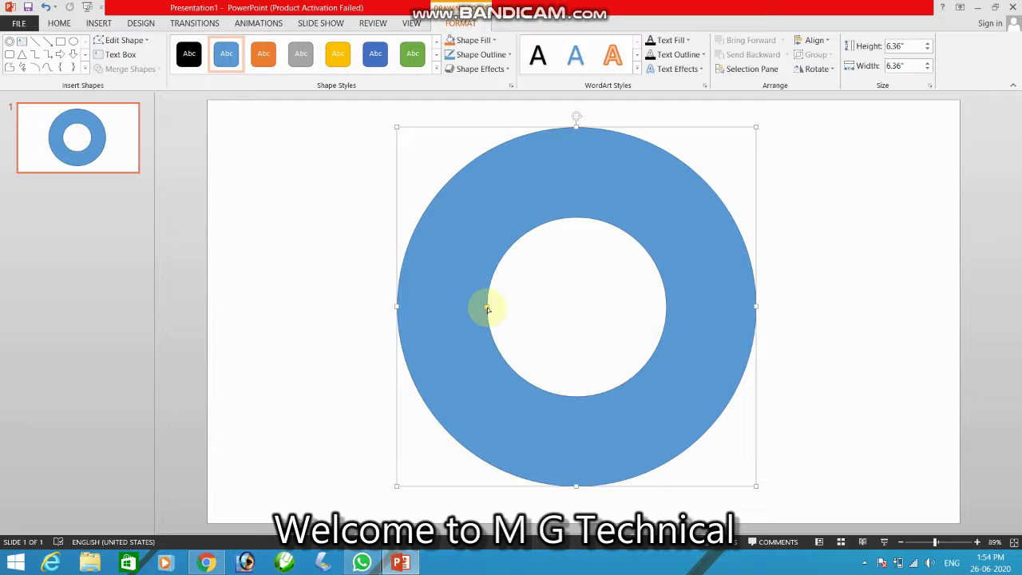
{"action": "left_click_drag", "start_coordinate": [487, 307], "coordinate": [437, 314]}
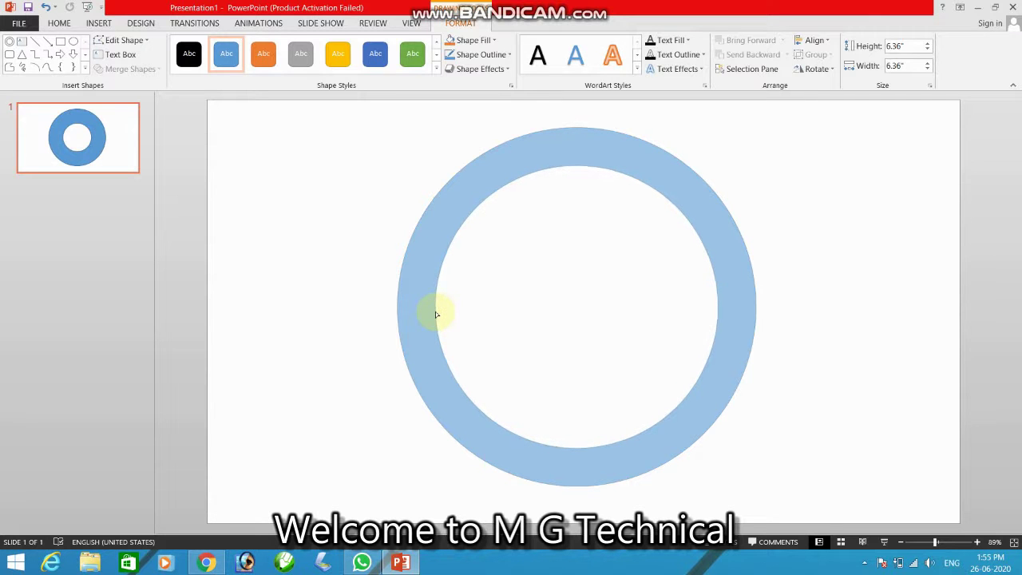
{"action": "left_click_drag", "start_coordinate": [437, 314], "coordinate": [786, 211]}
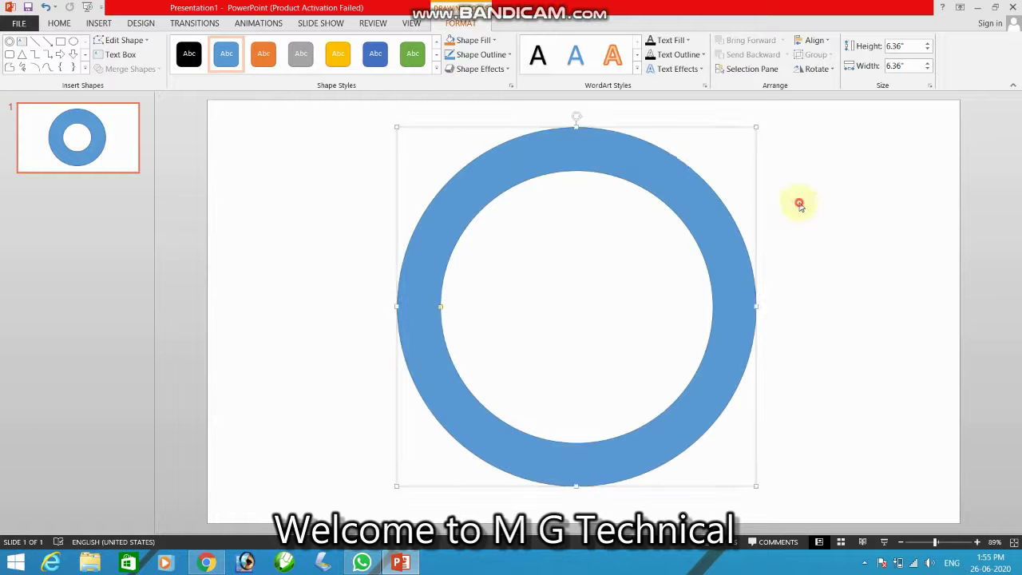
- Insert a WordArt box inside the ring and replace its placeholder with the business name
{"action": "left_click", "coordinate": [798, 205]}
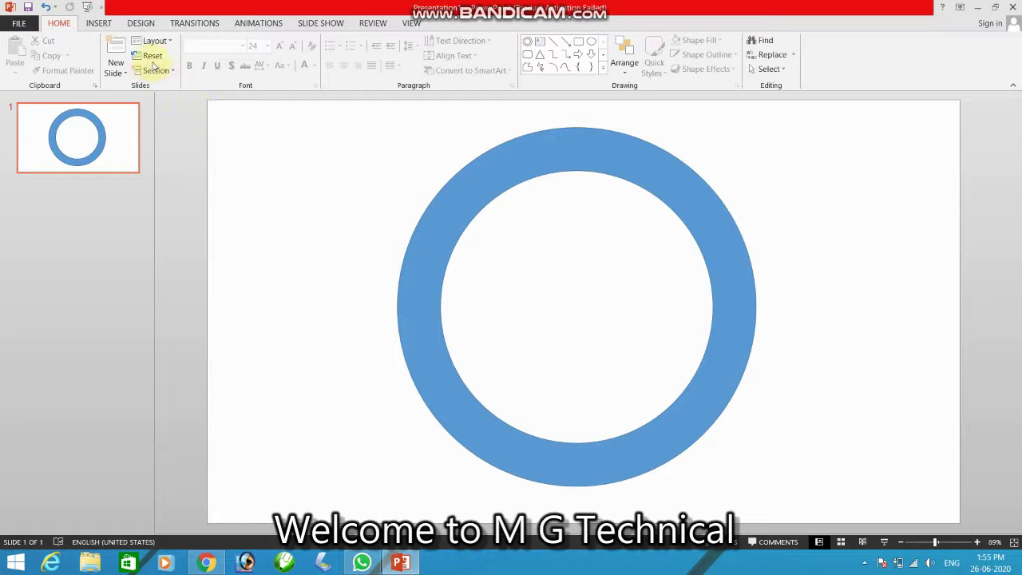
{"action": "left_click", "coordinate": [110, 23]}
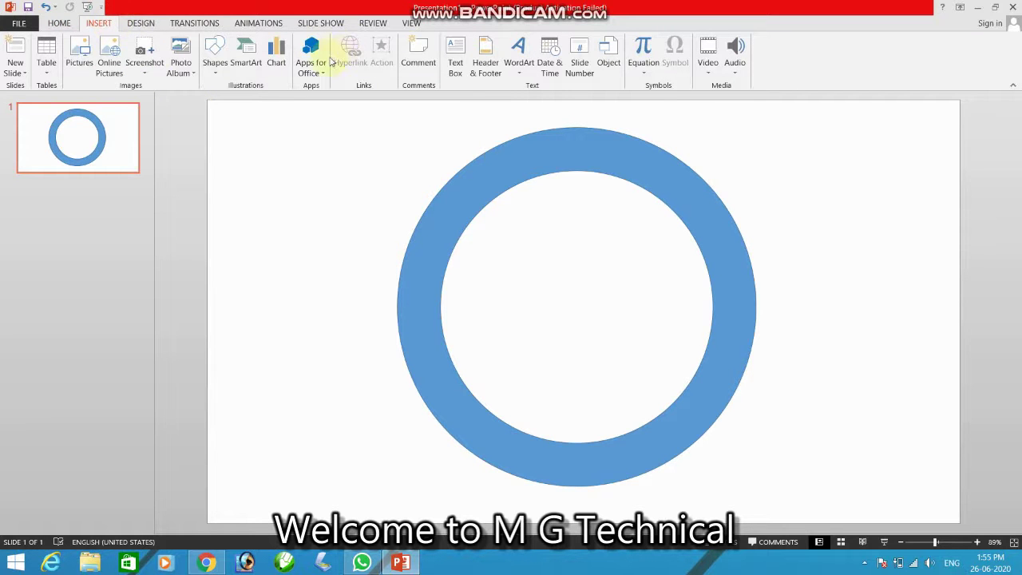
{"action": "left_click", "coordinate": [142, 26]}
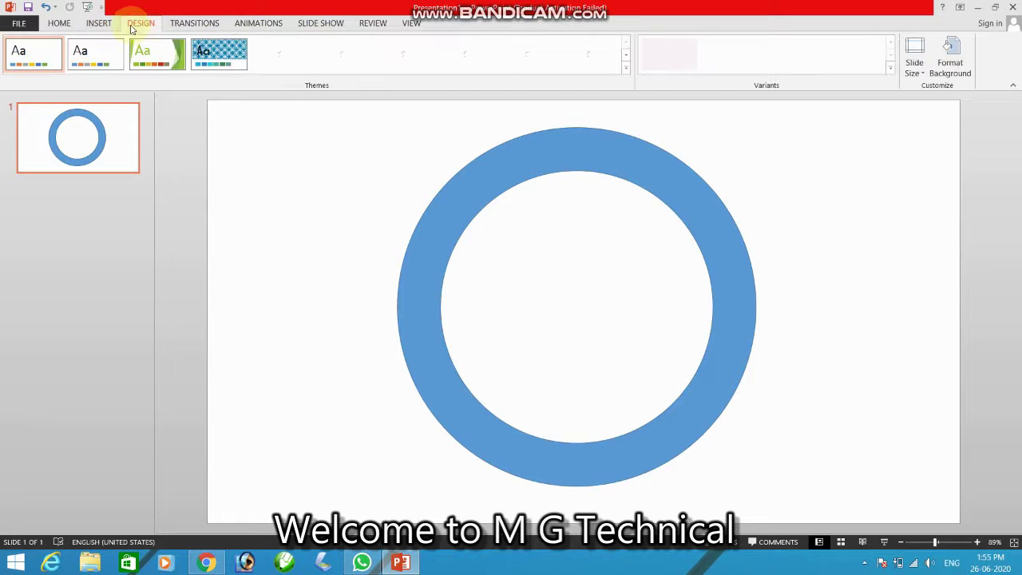
{"action": "left_click", "coordinate": [102, 23]}
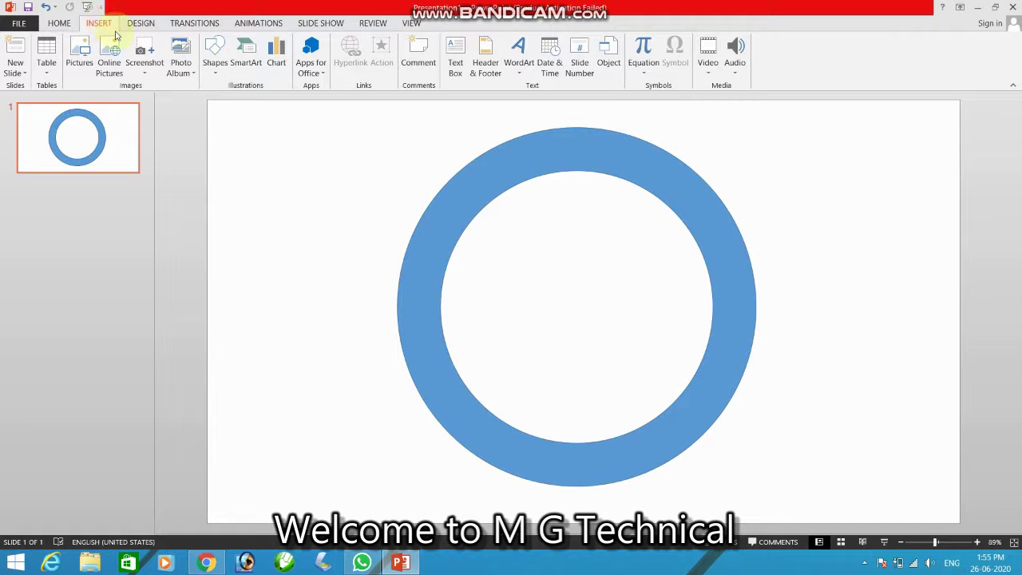
{"action": "left_click", "coordinate": [508, 72]}
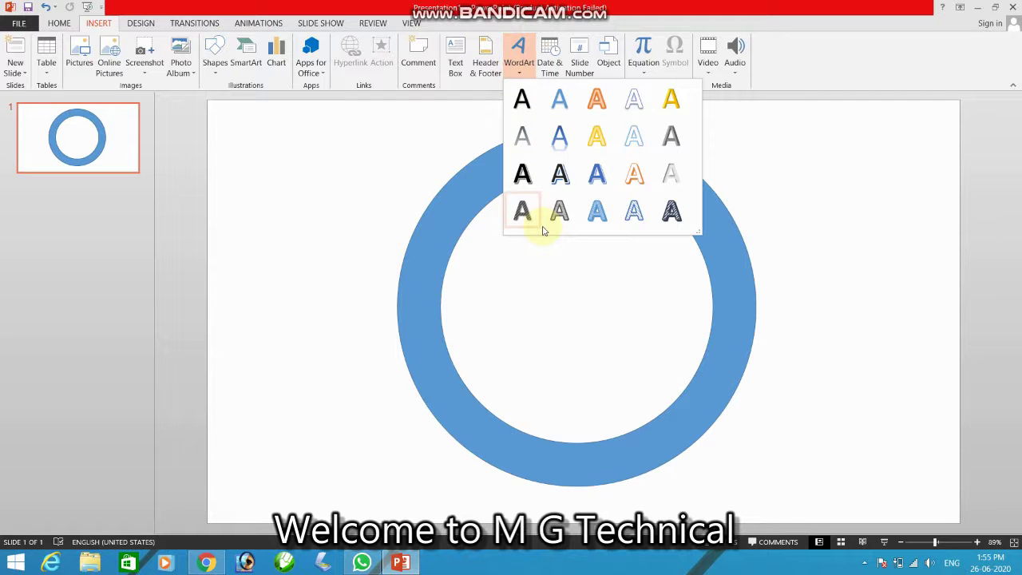
{"action": "left_click", "coordinate": [603, 182]}
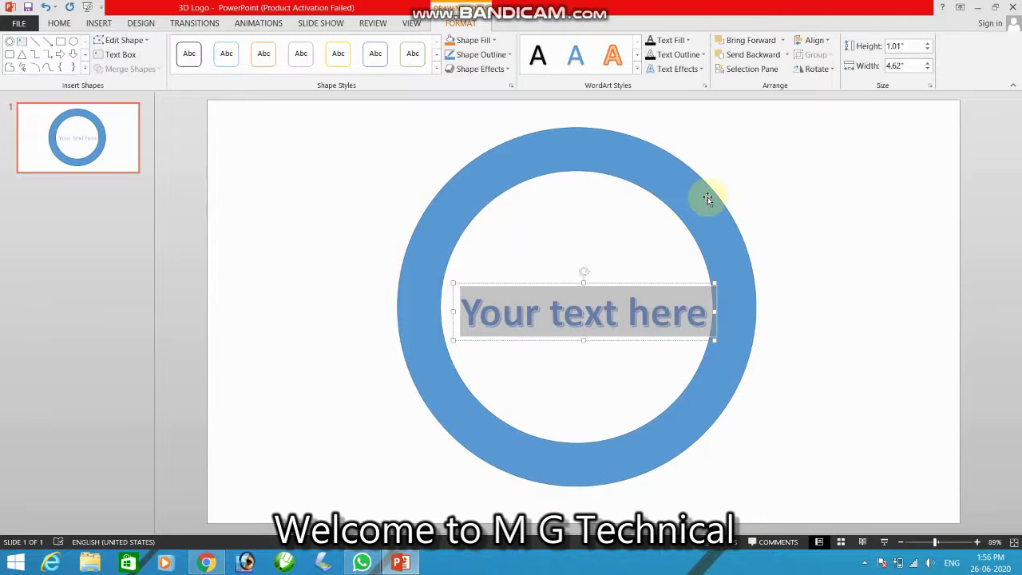
{"action": "left_click", "coordinate": [639, 251]}
{"action": "left_click", "coordinate": [603, 312]}
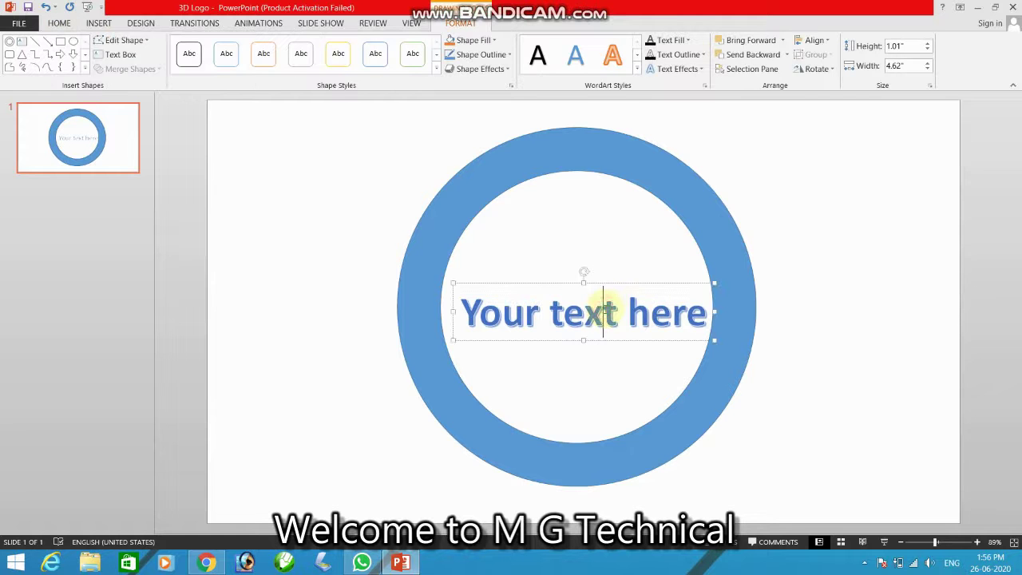
{"action": "triple_click", "coordinate": [665, 316]}
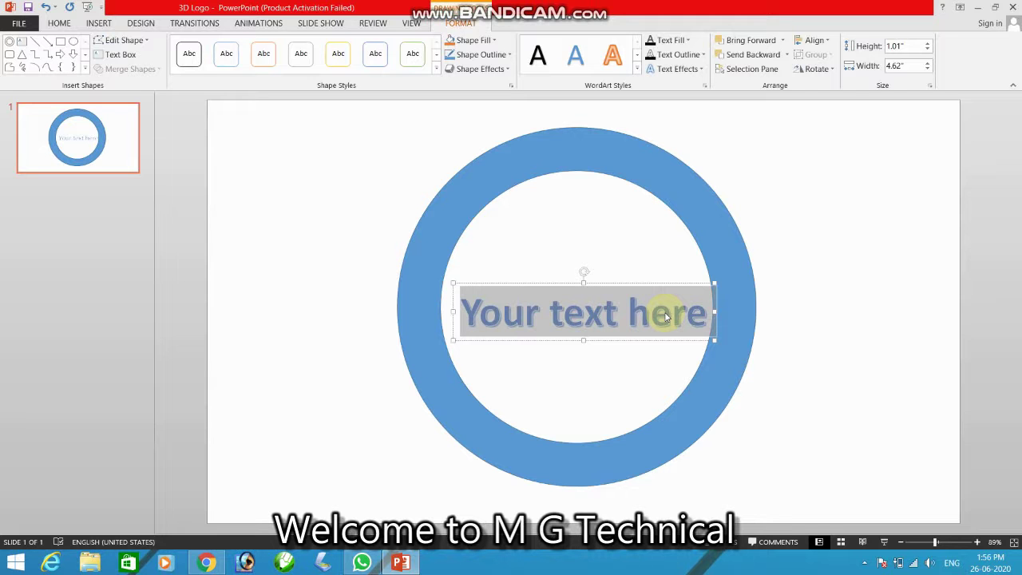
{"action": "type", "text": "Mohit"}
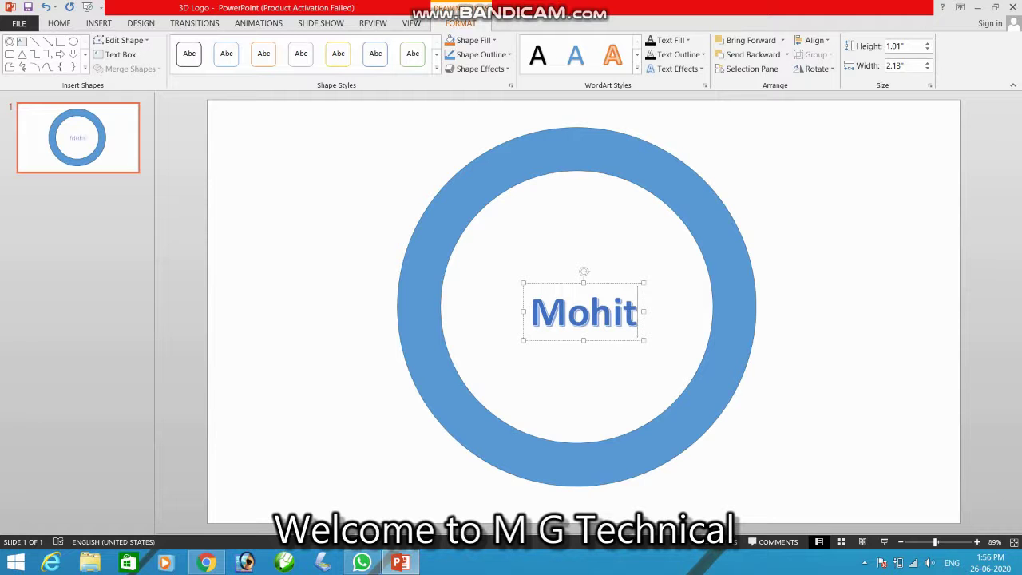
{"action": "type", "text": " Cards & Graphics"}
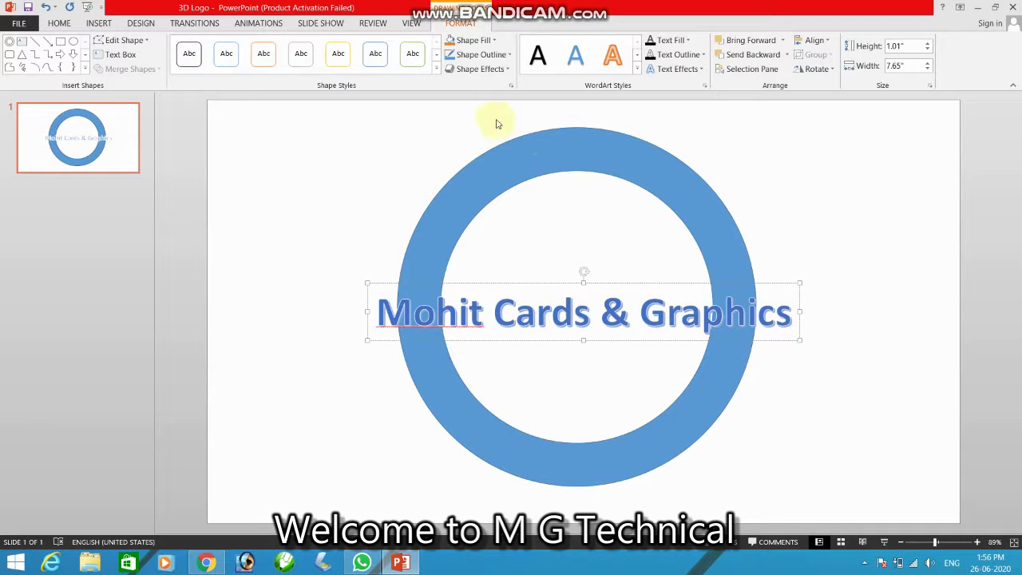
- Browse Shape Fill, Text Fill and Text Effects options, leaving the title blue
{"action": "left_click", "coordinate": [478, 40]}
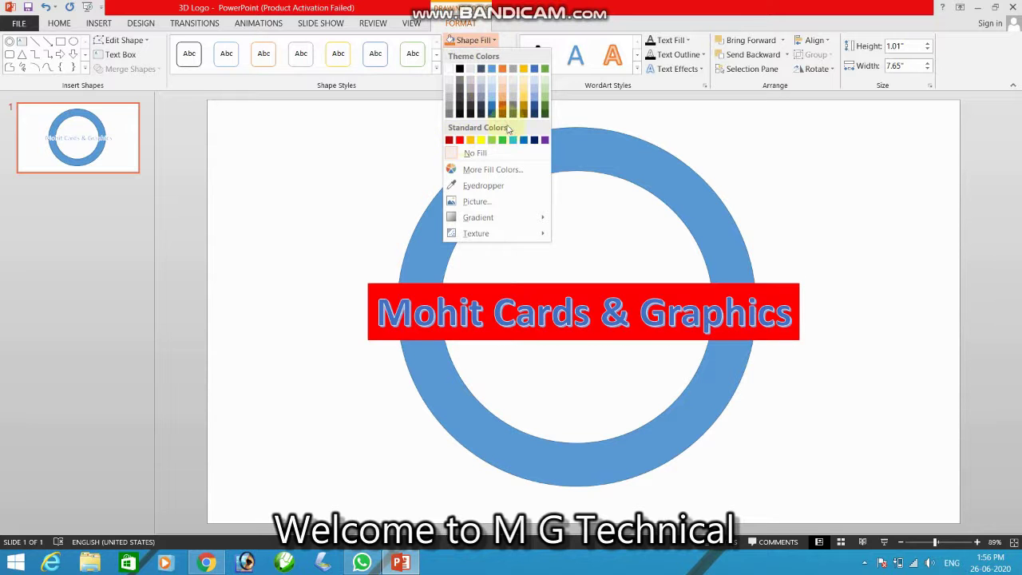
{"action": "left_click", "coordinate": [499, 40]}
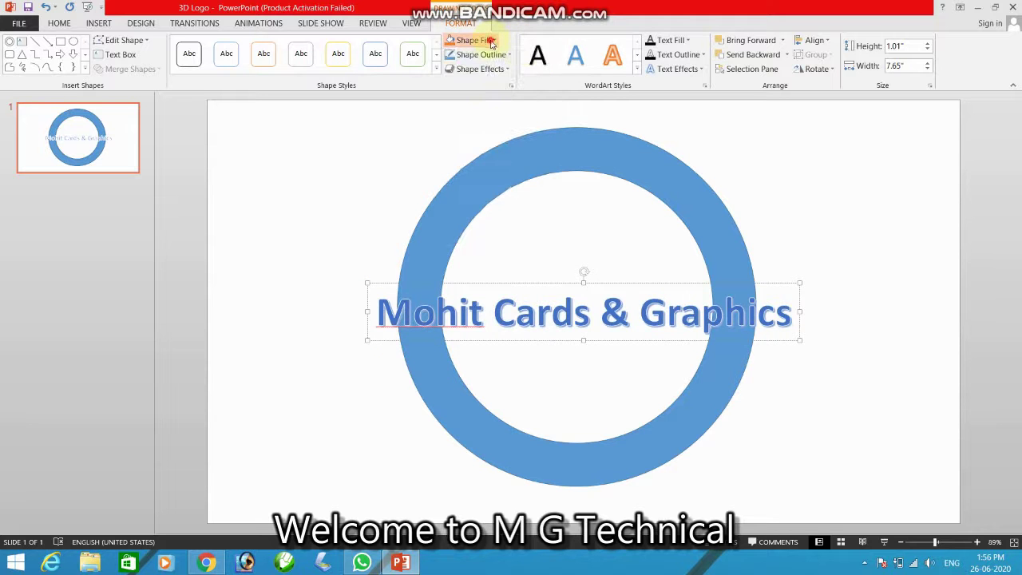
{"action": "left_click", "coordinate": [687, 40]}
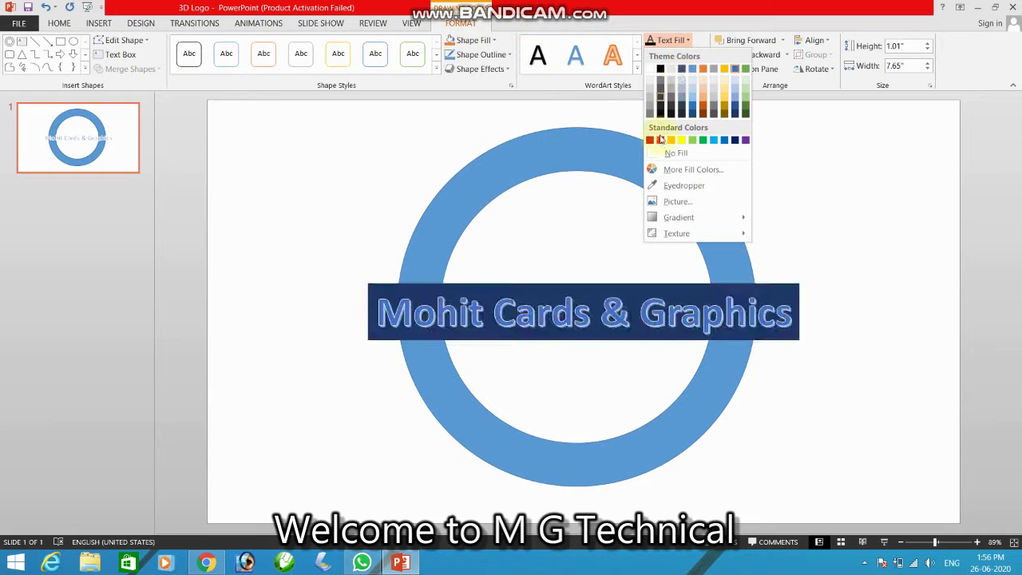
{"action": "key", "text": "Escape"}
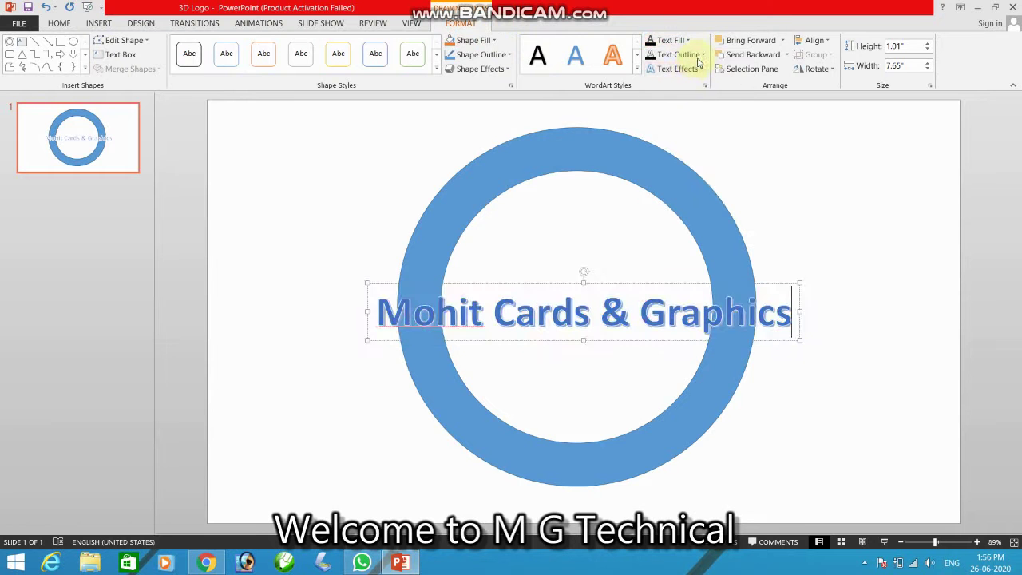
{"action": "left_click", "coordinate": [699, 71]}
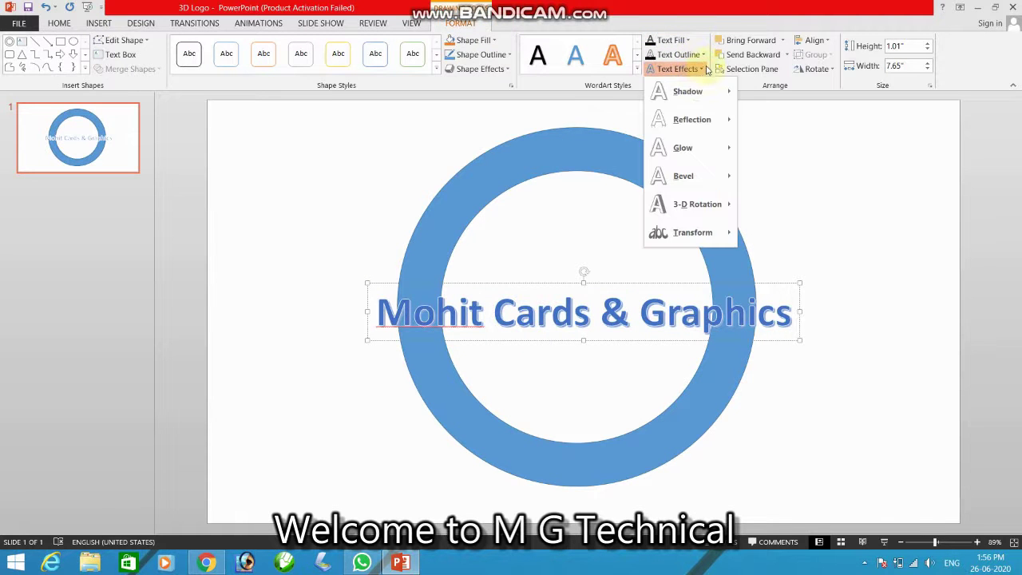
{"action": "mouse_move", "coordinate": [687, 91]}
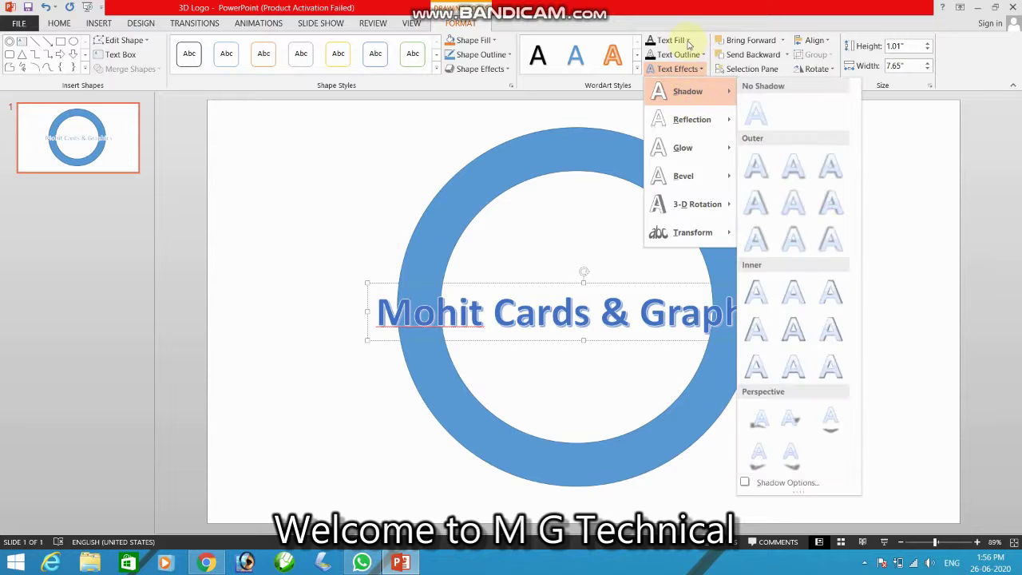
{"action": "left_click", "coordinate": [688, 41]}
{"action": "left_click", "coordinate": [686, 40]}
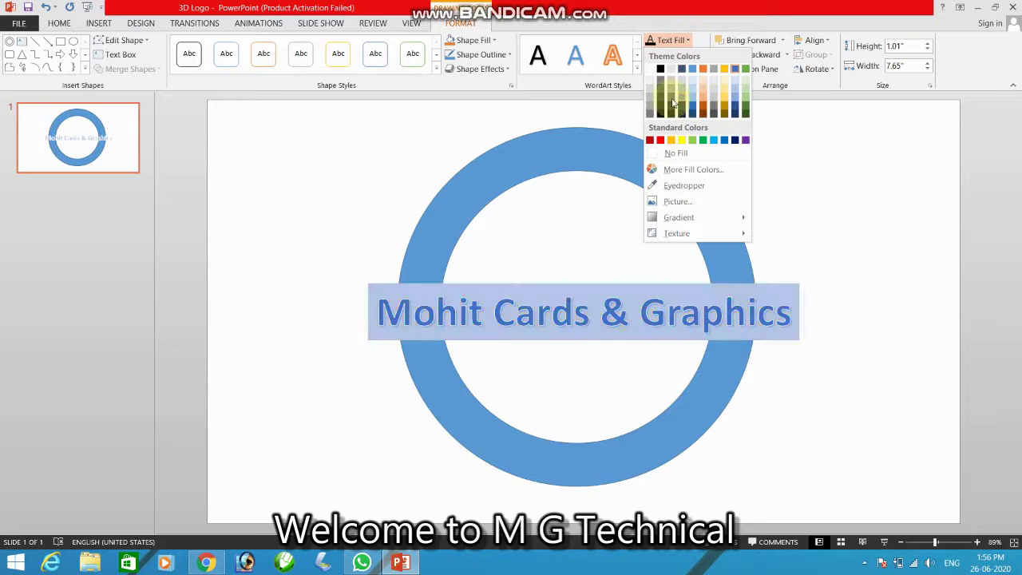
{"action": "left_click", "coordinate": [180, 98]}
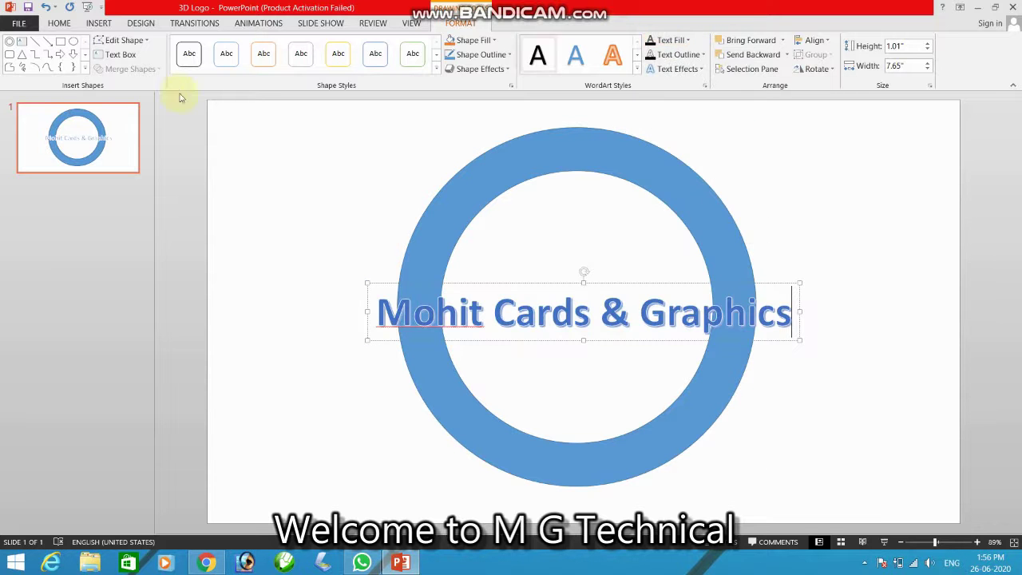
{"action": "left_click", "coordinate": [60, 22]}
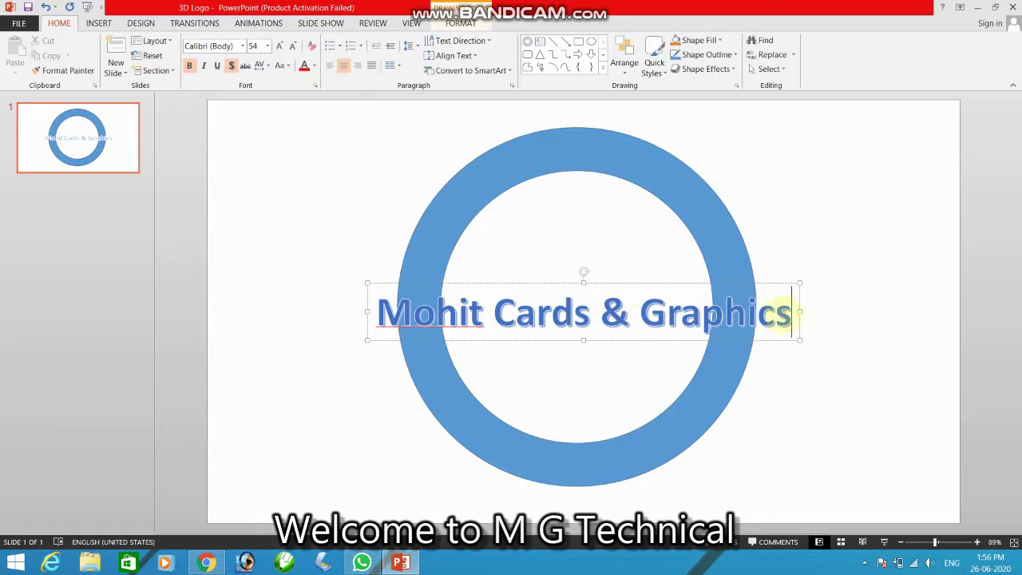
- Select the whole WordArt title text and set its font colour to red
{"action": "left_click_drag", "start_coordinate": [794, 311], "coordinate": [343, 313]}
{"action": "left_click", "coordinate": [304, 66]}
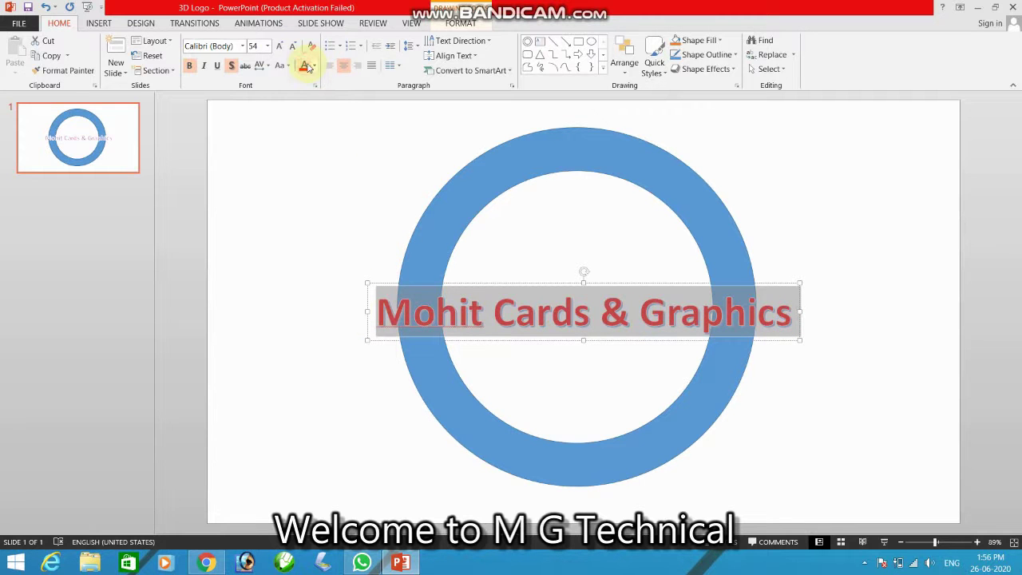
{"action": "left_click", "coordinate": [826, 295]}
{"action": "left_click", "coordinate": [762, 308]}
{"action": "left_click", "coordinate": [775, 284]}
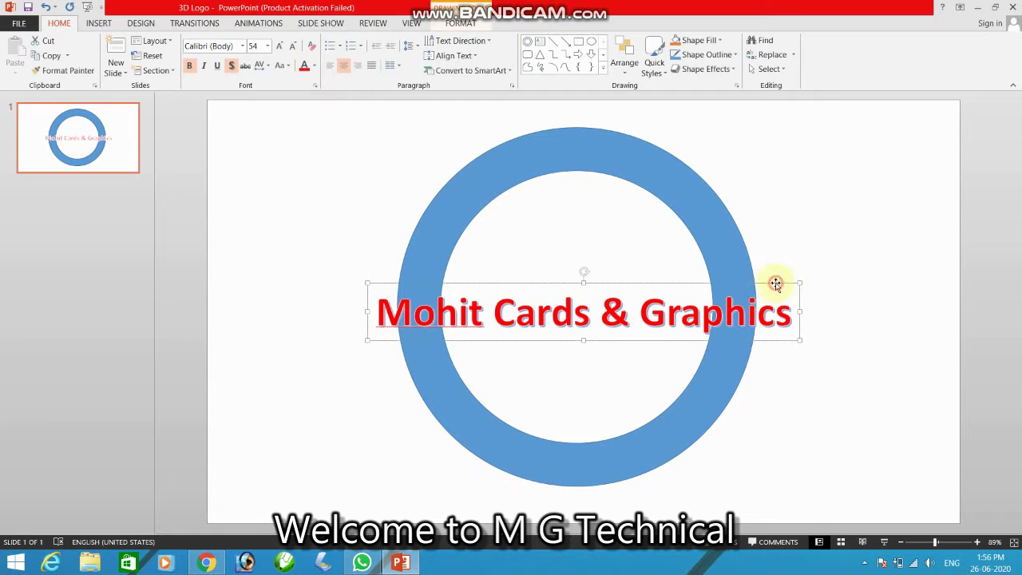
{"action": "left_click", "coordinate": [457, 24]}
{"action": "left_click", "coordinate": [699, 70]}
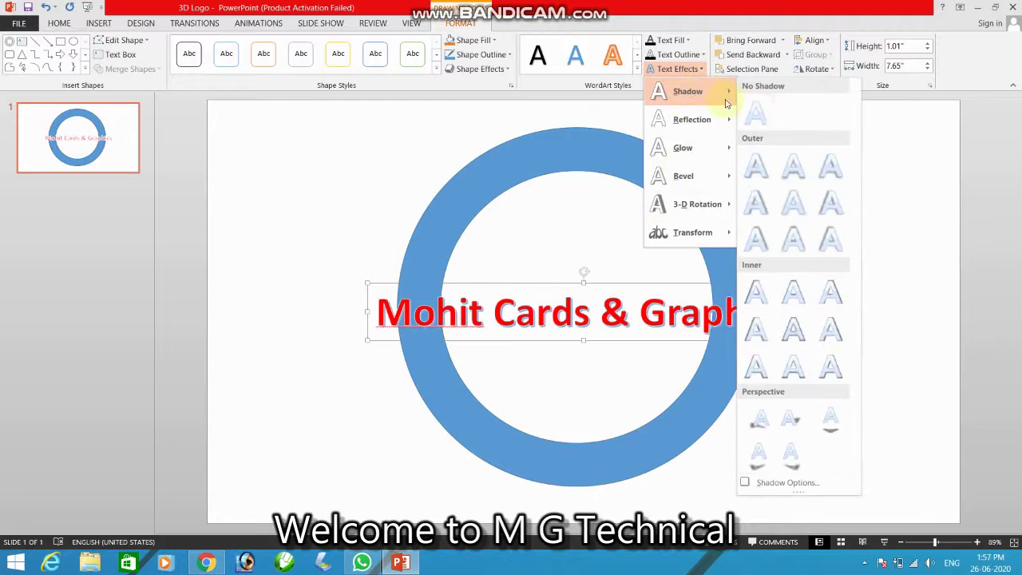
{"action": "mouse_move", "coordinate": [687, 91]}
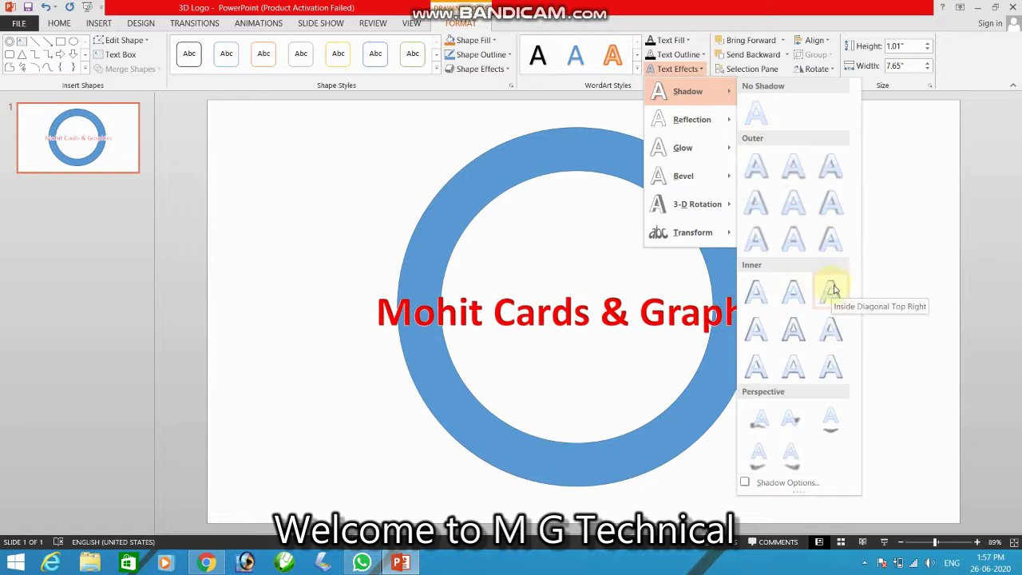
- Drag the red title box to the top centre of the slide above the ring
{"action": "left_click", "coordinate": [926, 270]}
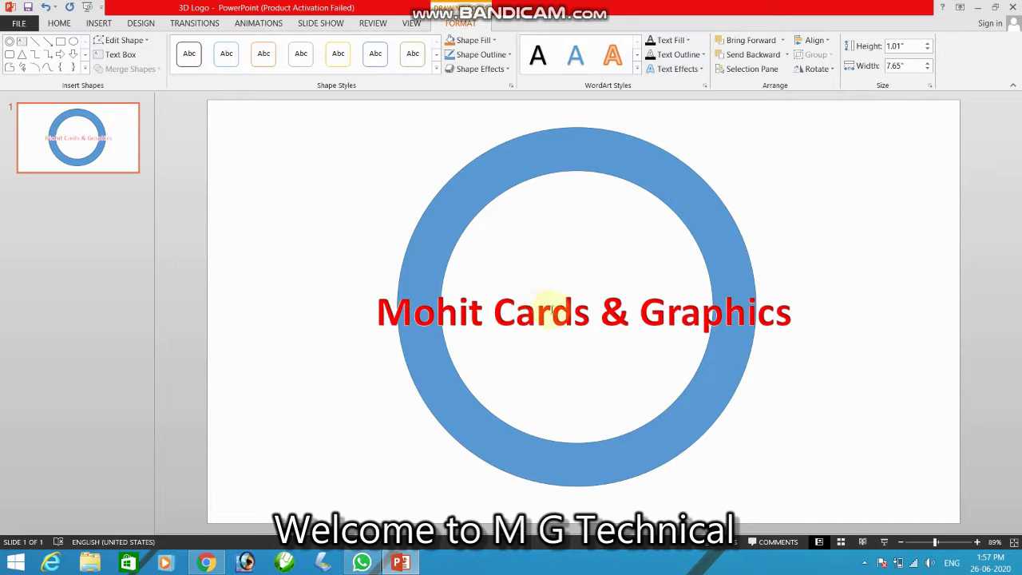
{"action": "left_click", "coordinate": [602, 307]}
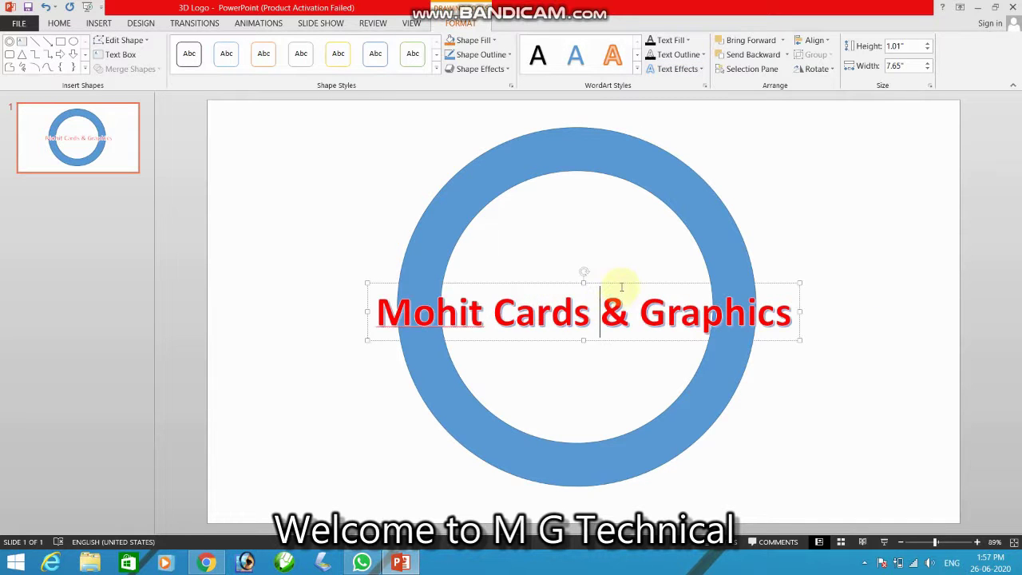
{"action": "left_click_drag", "start_coordinate": [622, 283], "coordinate": [619, 112]}
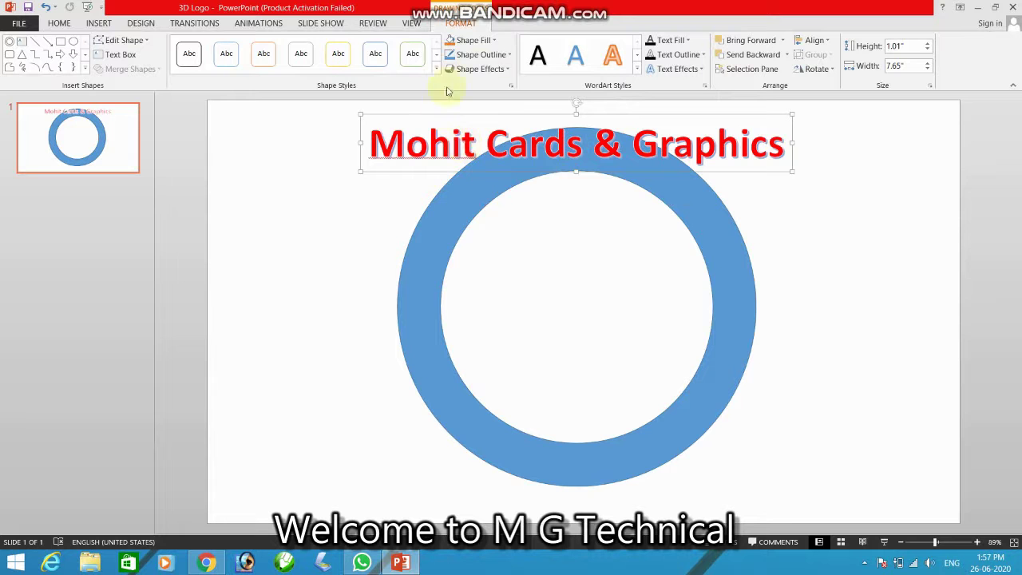
{"action": "left_click", "coordinate": [479, 68]}
{"action": "left_click", "coordinate": [481, 71]}
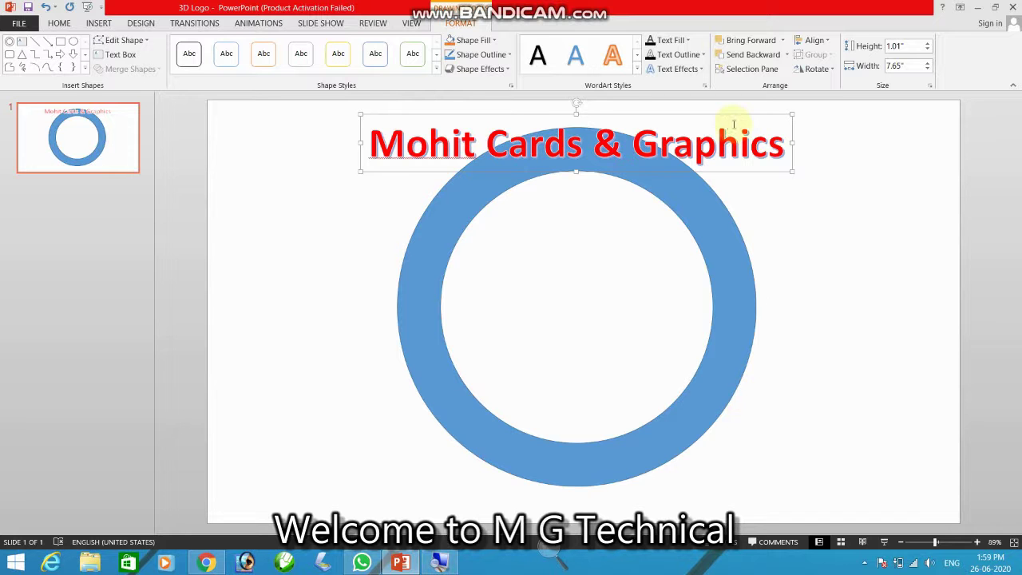
- Apply the Arch Up transform to the red title and size its box 4.7" high by 3.9" wide
{"action": "left_click", "coordinate": [667, 72]}
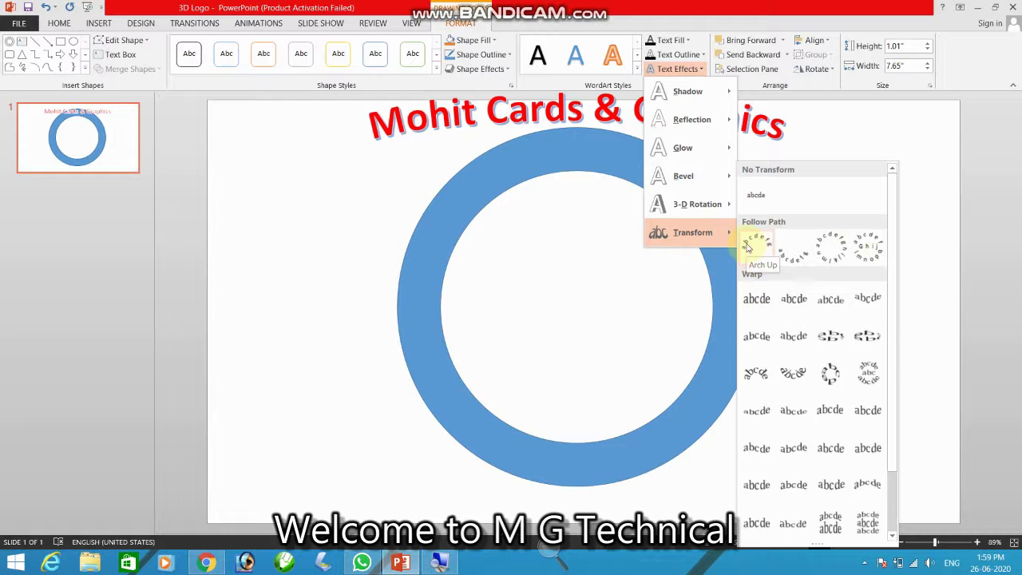
{"action": "left_click", "coordinate": [748, 246]}
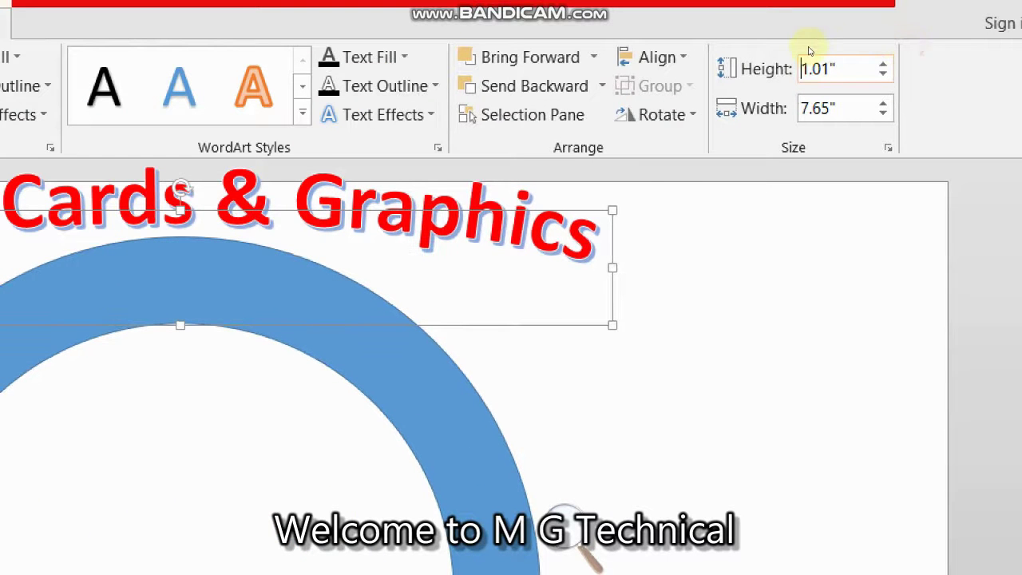
{"action": "type", "text": "4."}
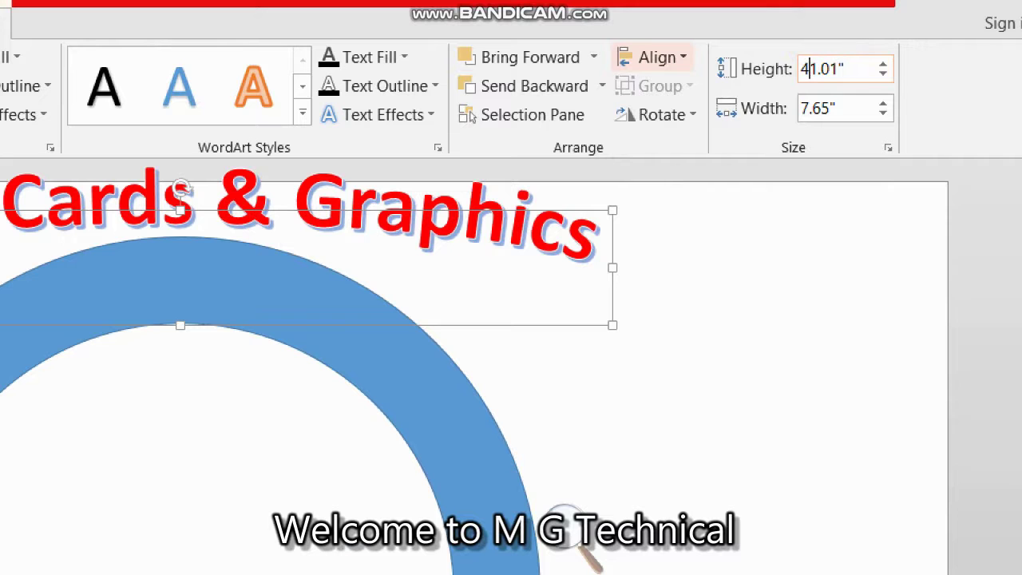
{"action": "type", "text": "7"}
{"action": "key", "text": "Delete"}
{"action": "key", "text": "Delete"}
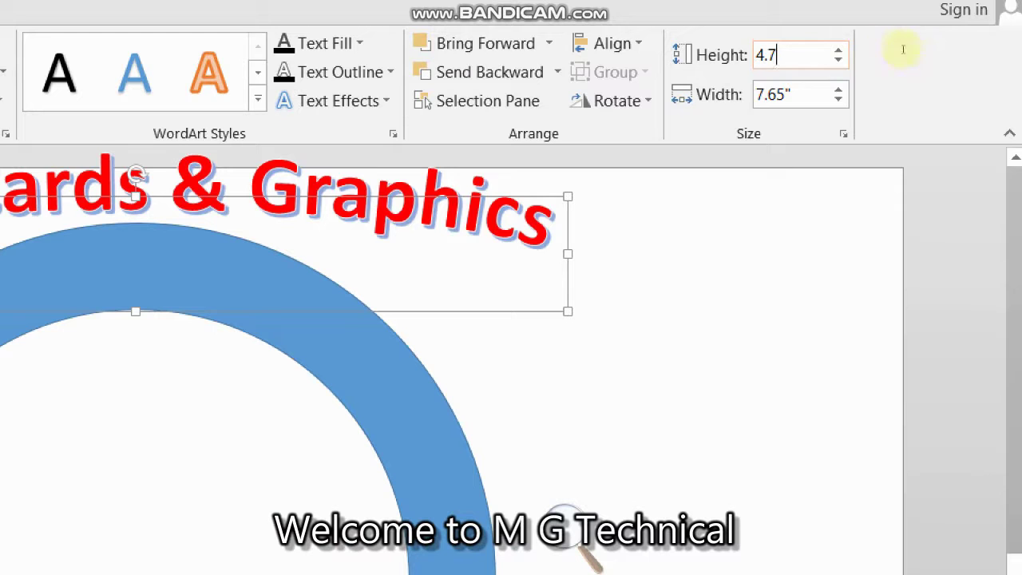
{"action": "key", "text": "Tab"}
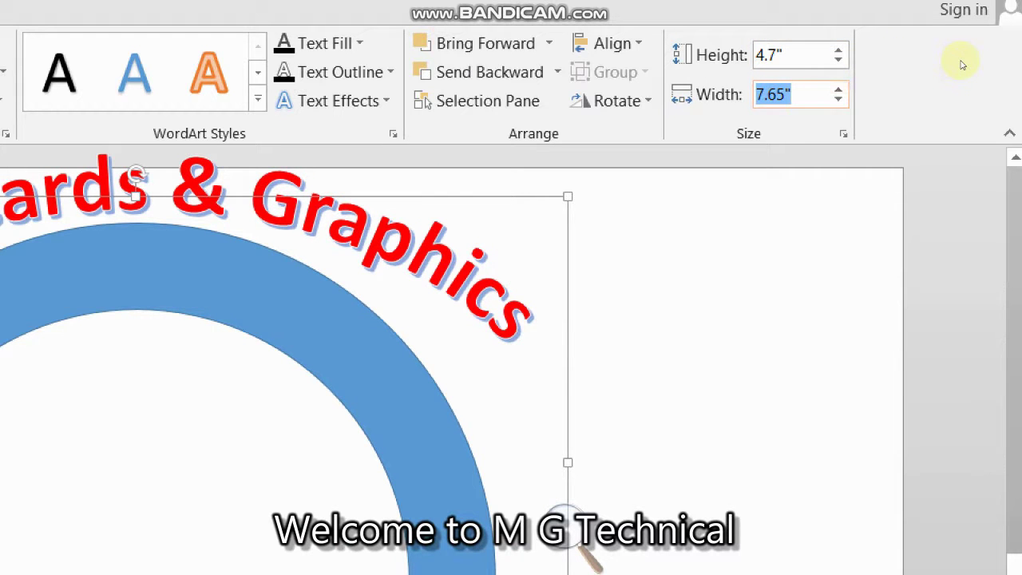
{"action": "type", "text": "3.9"}
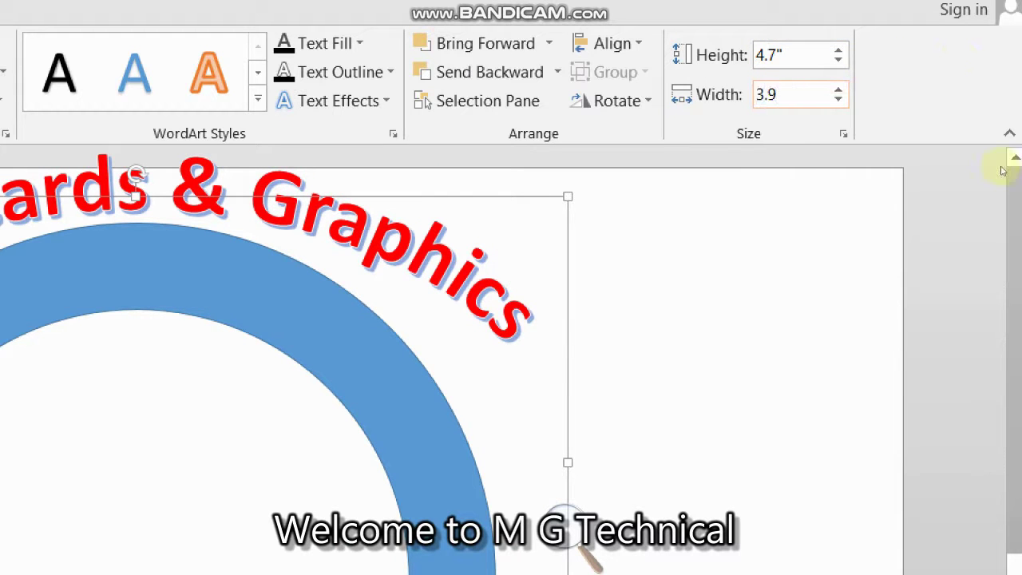
{"action": "left_click", "coordinate": [878, 213]}
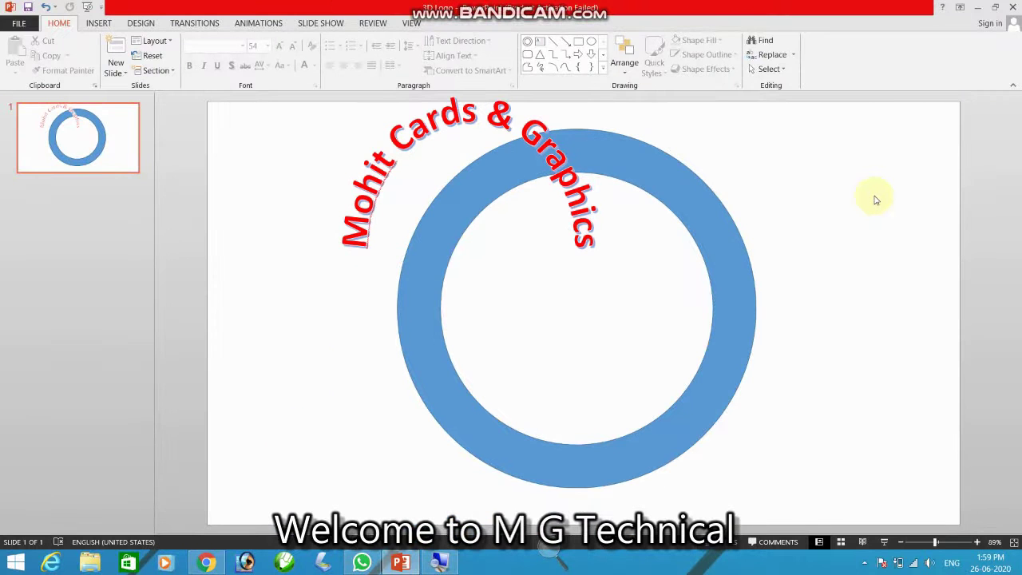
- Move and stretch the arched title so it follows the ring's upper band
{"action": "left_click", "coordinate": [549, 153]}
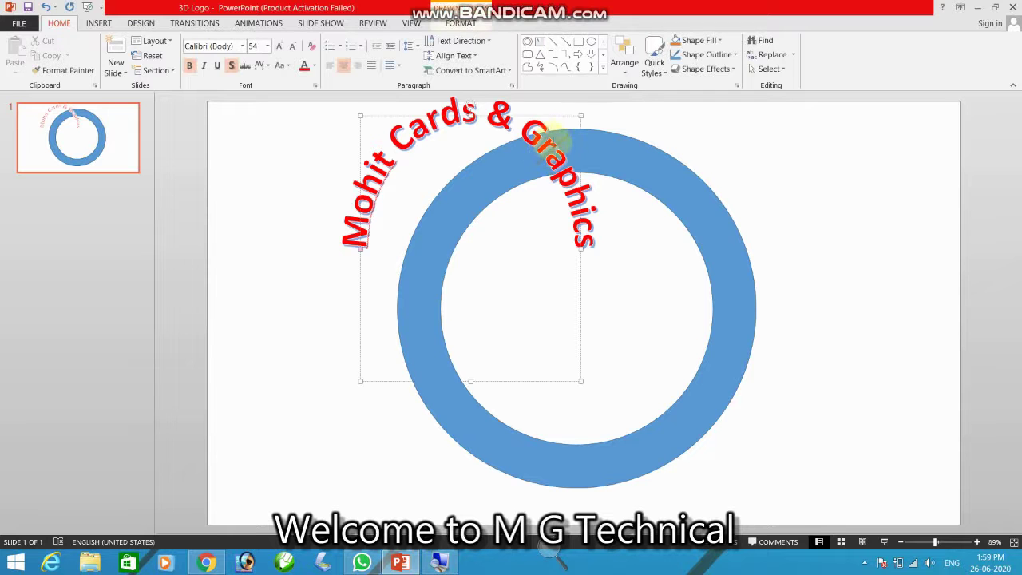
{"action": "left_click_drag", "start_coordinate": [520, 114], "coordinate": [631, 159]}
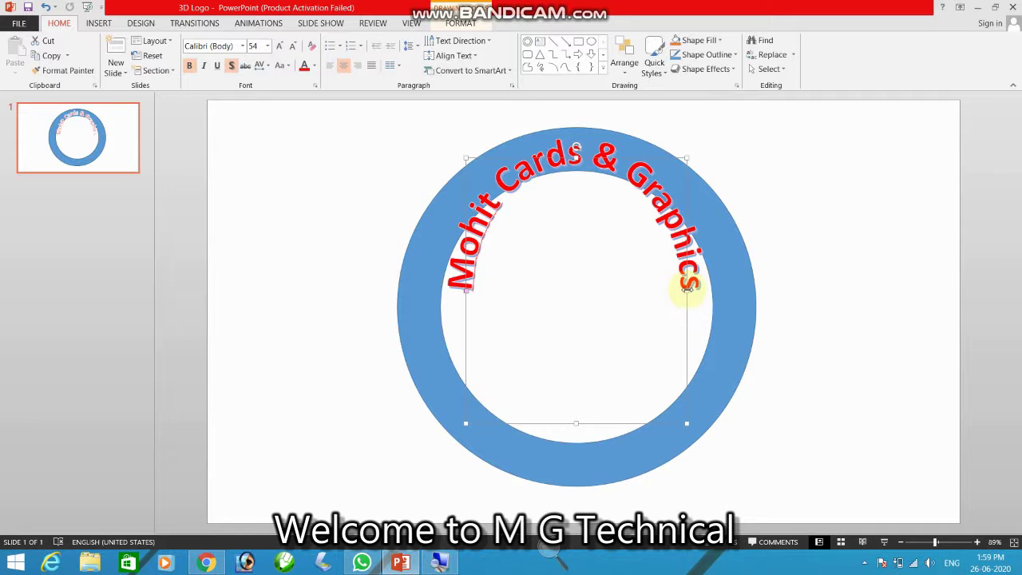
{"action": "left_click_drag", "start_coordinate": [686, 289], "coordinate": [696, 231]}
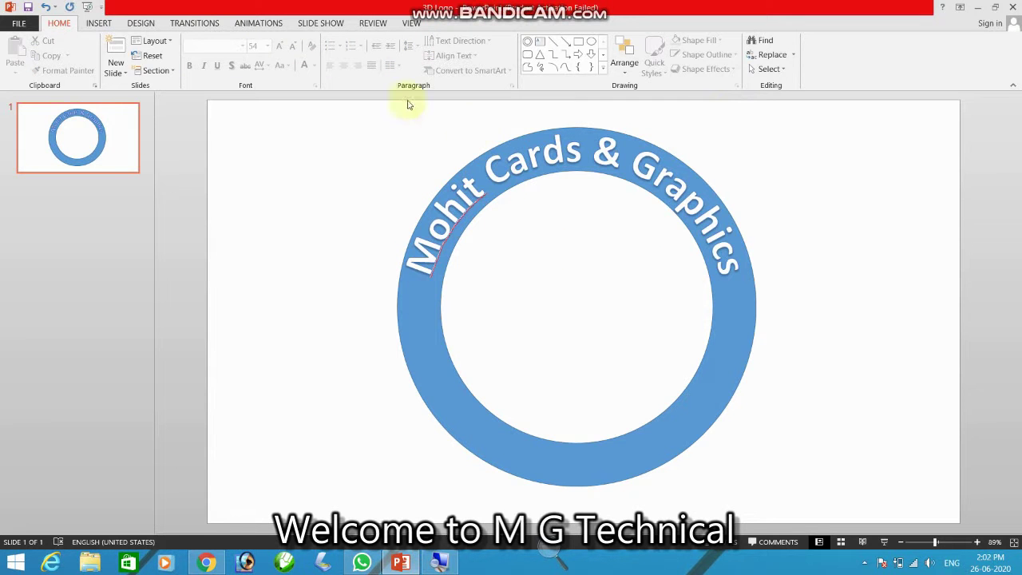
{"action": "left_click", "coordinate": [98, 22]}
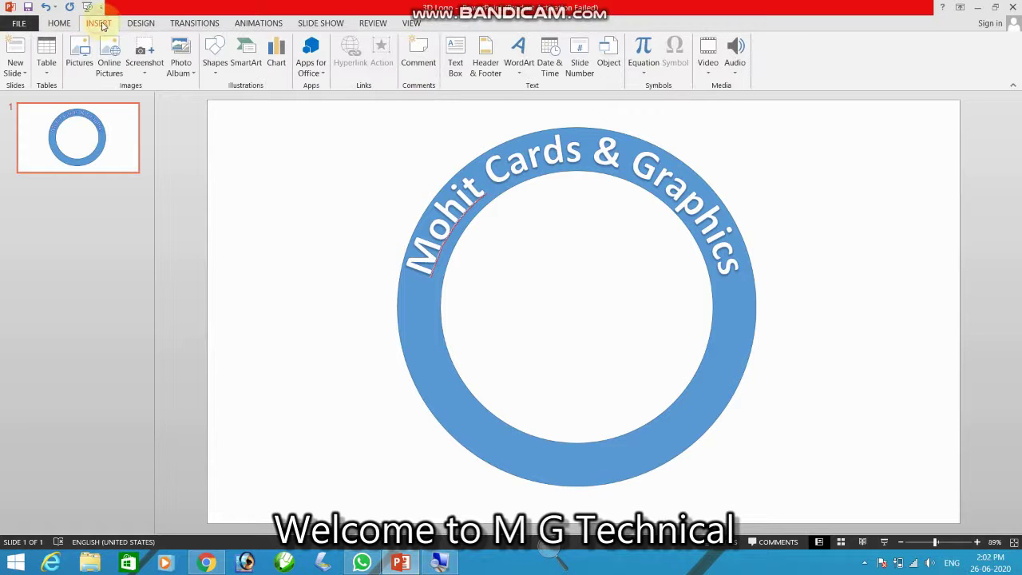
- Insert a second WordArt box and type the location name
{"action": "left_click", "coordinate": [518, 68]}
{"action": "left_click", "coordinate": [634, 98]}
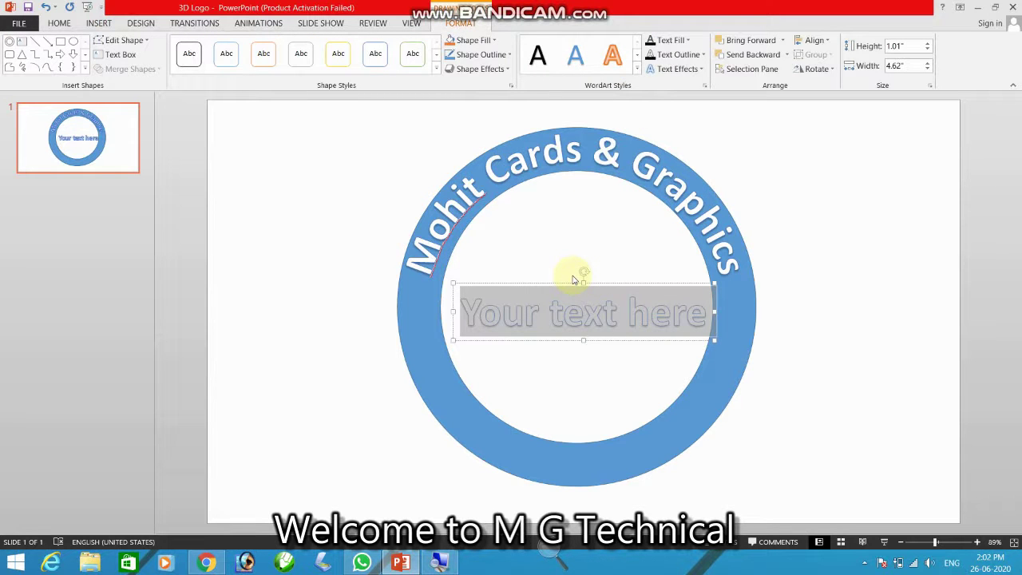
{"action": "type", "text": "K"}
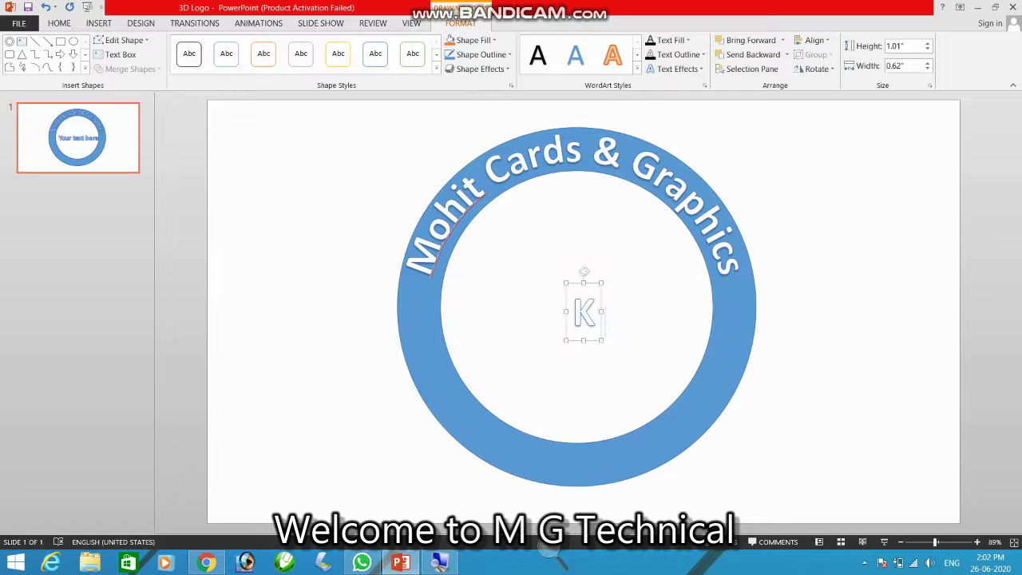
{"action": "type", "text": "aly"}
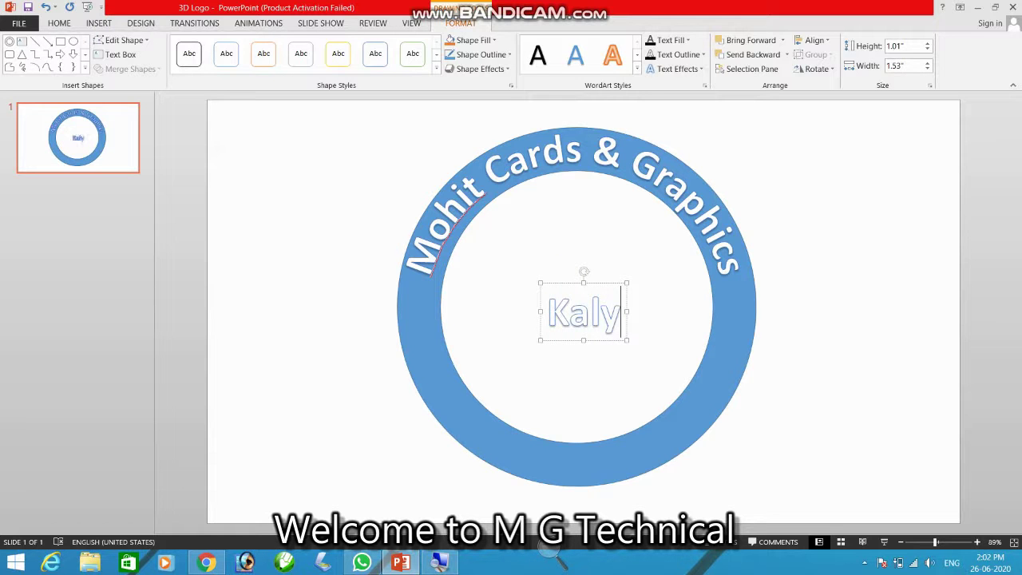
{"action": "type", "text": "anpur"}
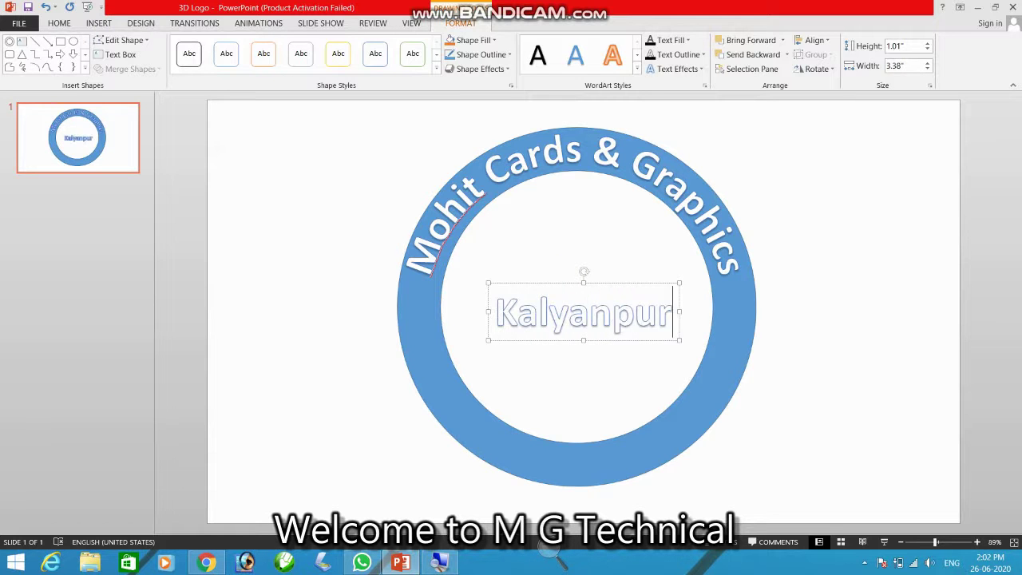
{"action": "type", "text": " Kanpur"}
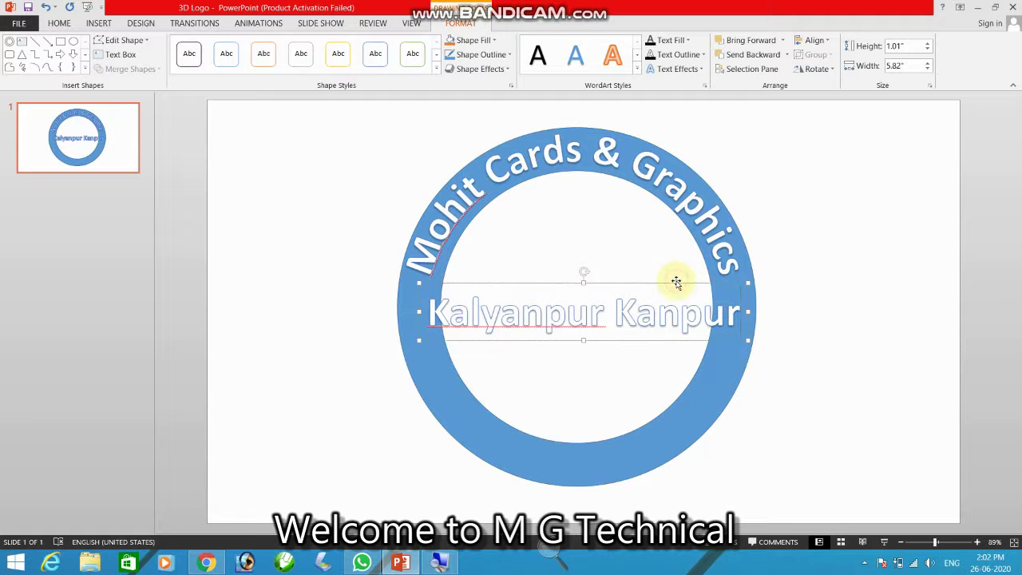
- Apply the Arch Down transform and fit the text along the ring's lower rim
{"action": "left_click", "coordinate": [671, 70]}
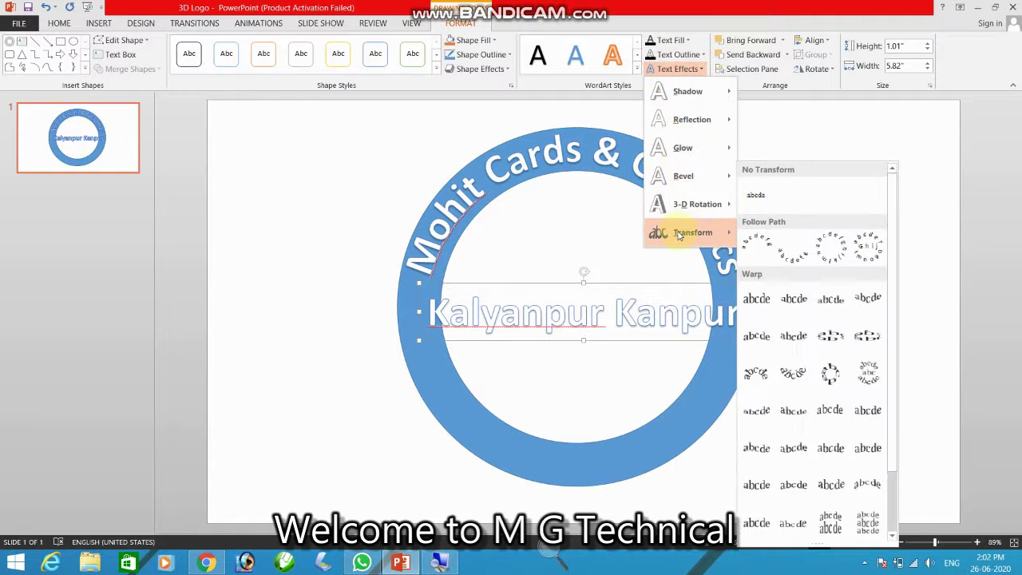
{"action": "left_click", "coordinate": [786, 257]}
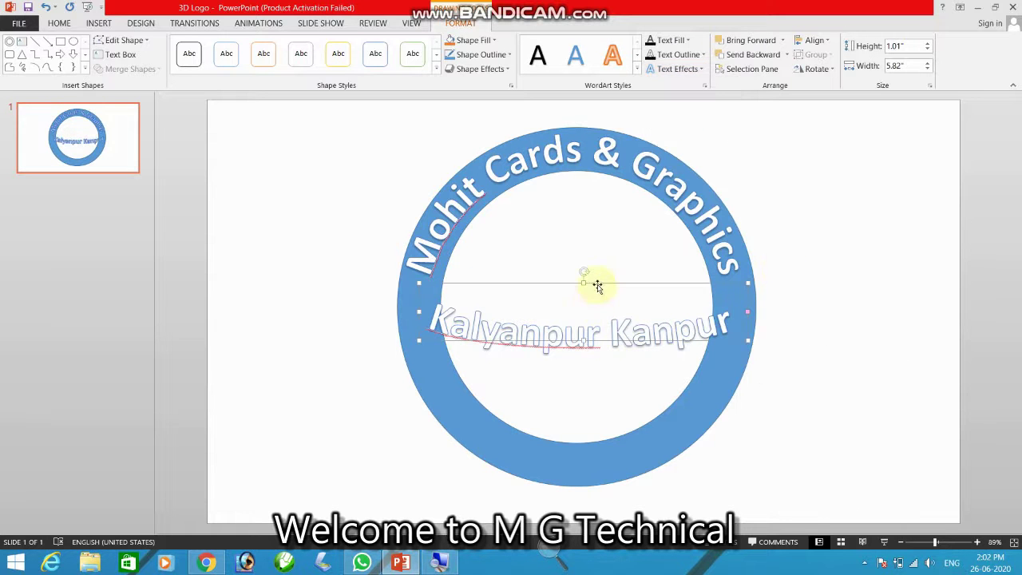
{"action": "mouse_move", "coordinate": [599, 283]}
{"action": "left_mouse_down"}
{"action": "mouse_move", "coordinate": [608, 385]}
{"action": "mouse_move", "coordinate": [590, 229]}
{"action": "left_mouse_up"}
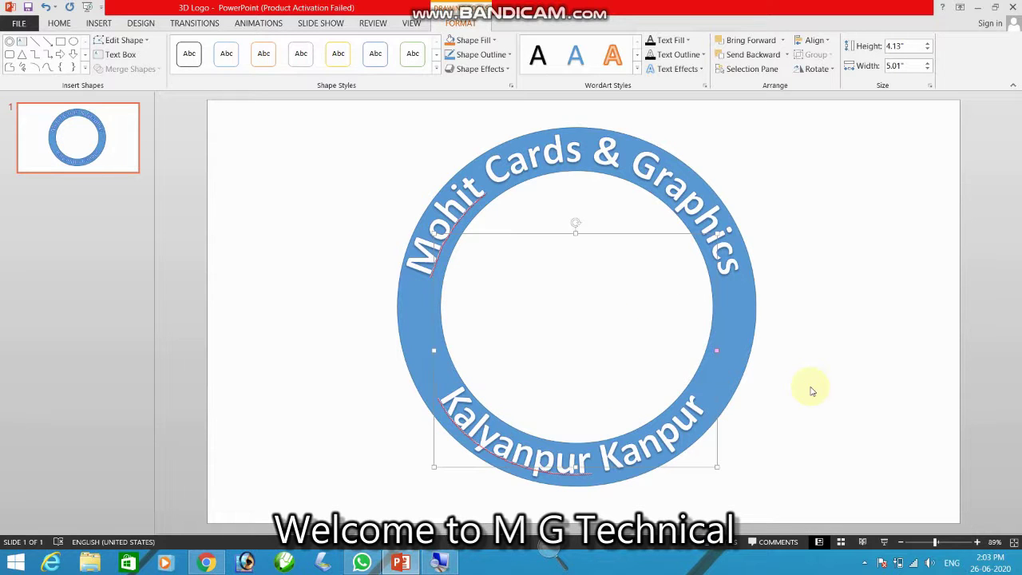
{"action": "left_click", "coordinate": [808, 381]}
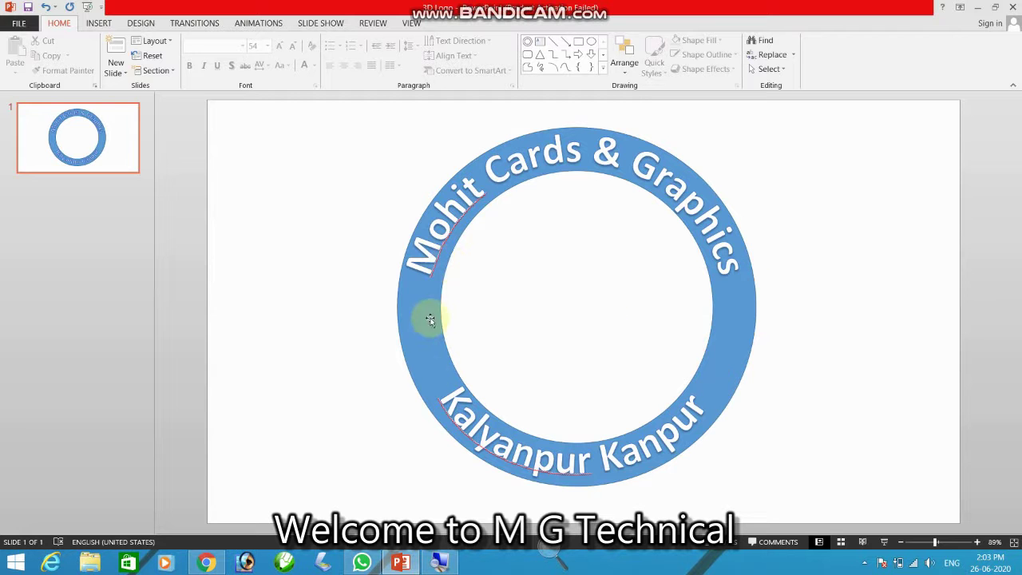
- Draw a small 5-point star on the left side of the ring
{"action": "left_click", "coordinate": [97, 23]}
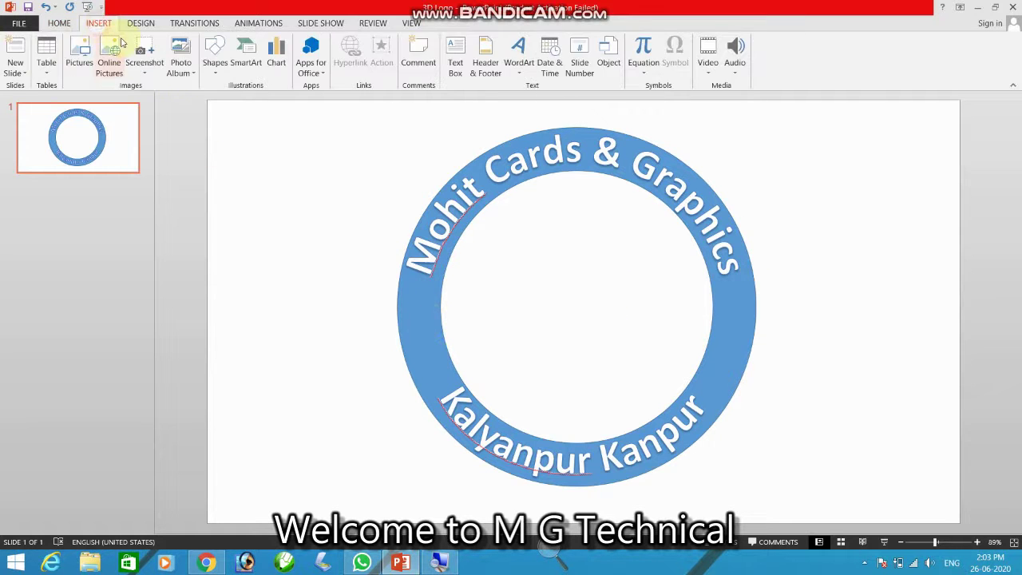
{"action": "left_click", "coordinate": [214, 71]}
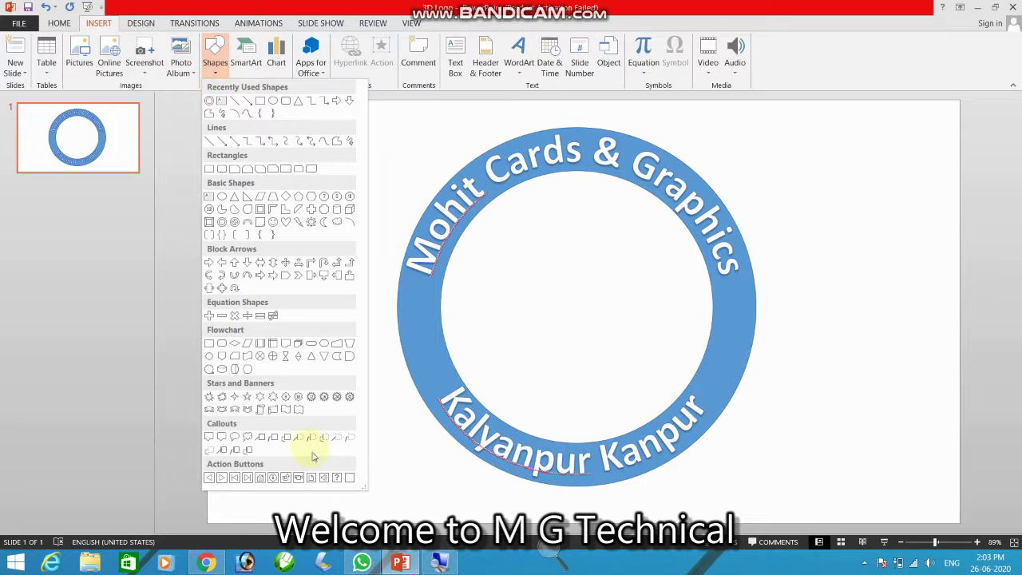
{"action": "left_click", "coordinate": [247, 397]}
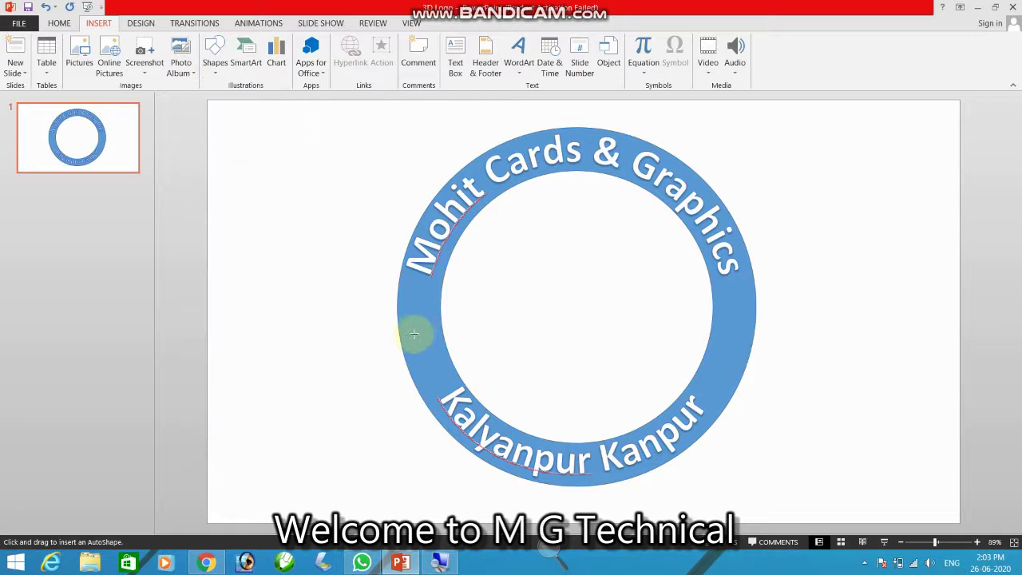
{"action": "left_click_drag", "start_coordinate": [422, 339], "coordinate": [436, 354]}
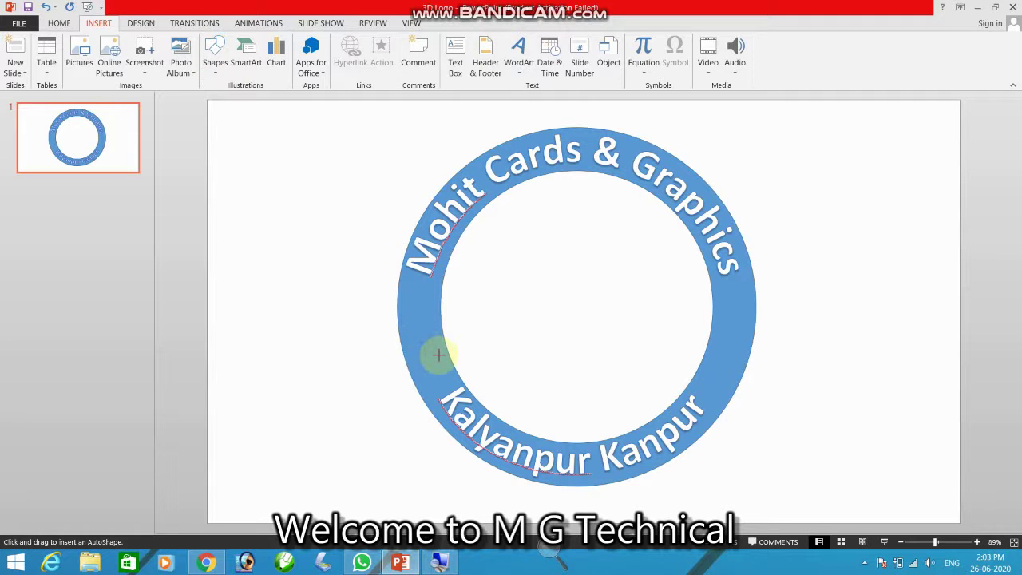
{"action": "left_click_drag", "start_coordinate": [441, 357], "coordinate": [442, 355]}
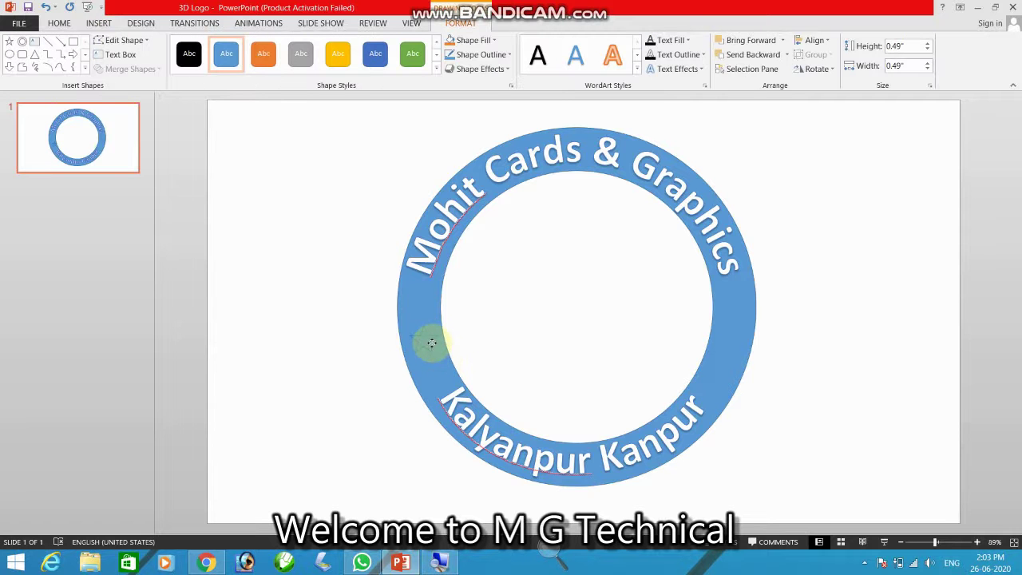
- Fill the star white and place a copy on the ring's right side
{"action": "left_click", "coordinate": [431, 342]}
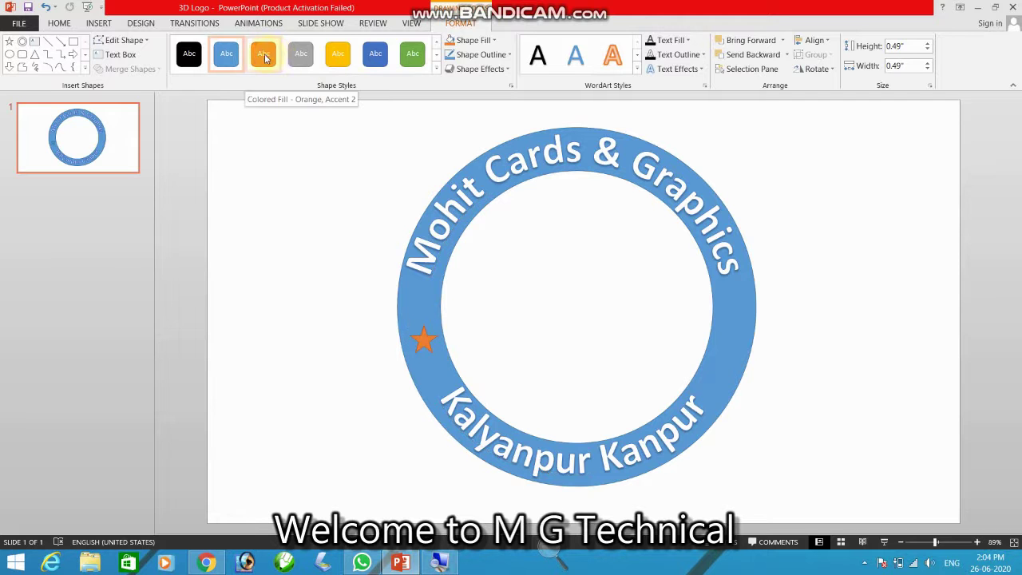
{"action": "left_click", "coordinate": [435, 68]}
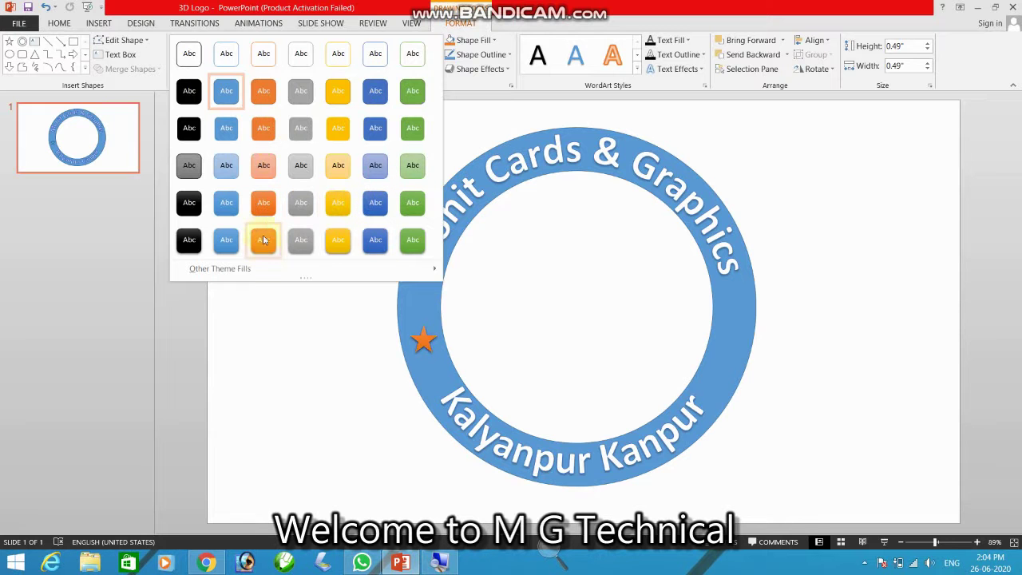
{"action": "left_click", "coordinate": [494, 42]}
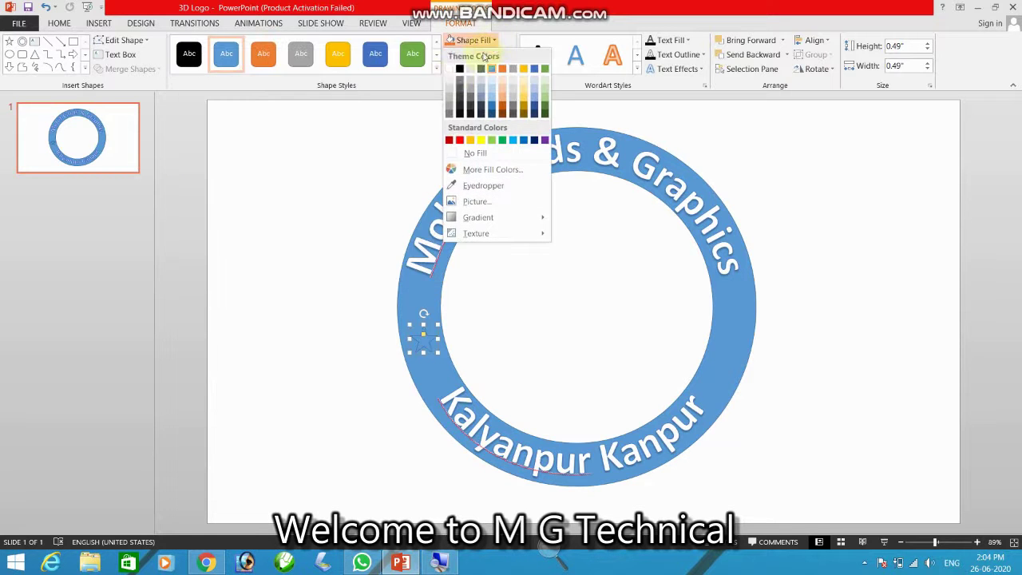
{"action": "left_click", "coordinate": [448, 72]}
{"action": "left_click_drag", "start_coordinate": [427, 352], "coordinate": [732, 345]}
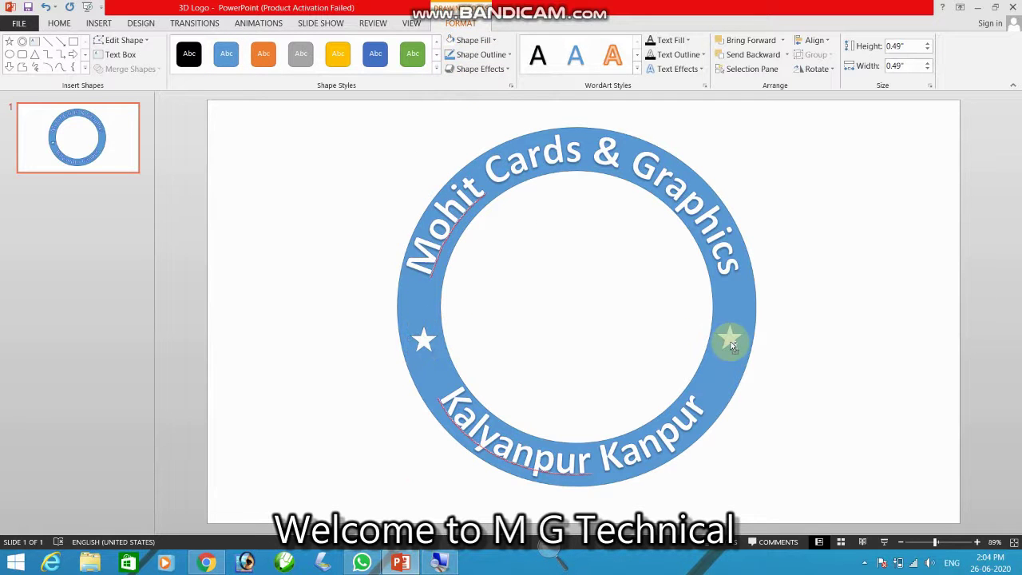
{"action": "left_click_drag", "start_coordinate": [732, 345], "coordinate": [731, 343]}
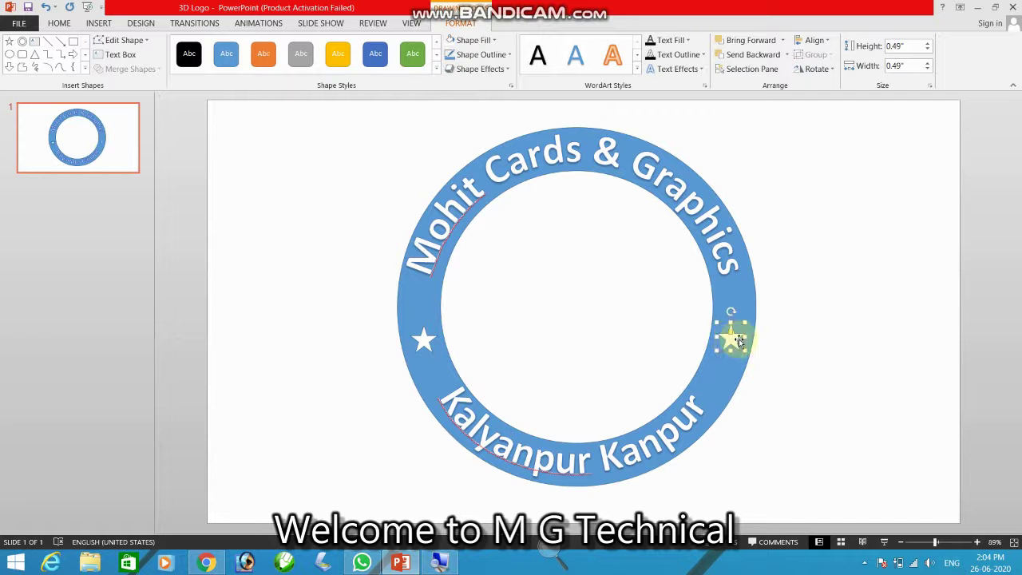
{"action": "left_click", "coordinate": [786, 339]}
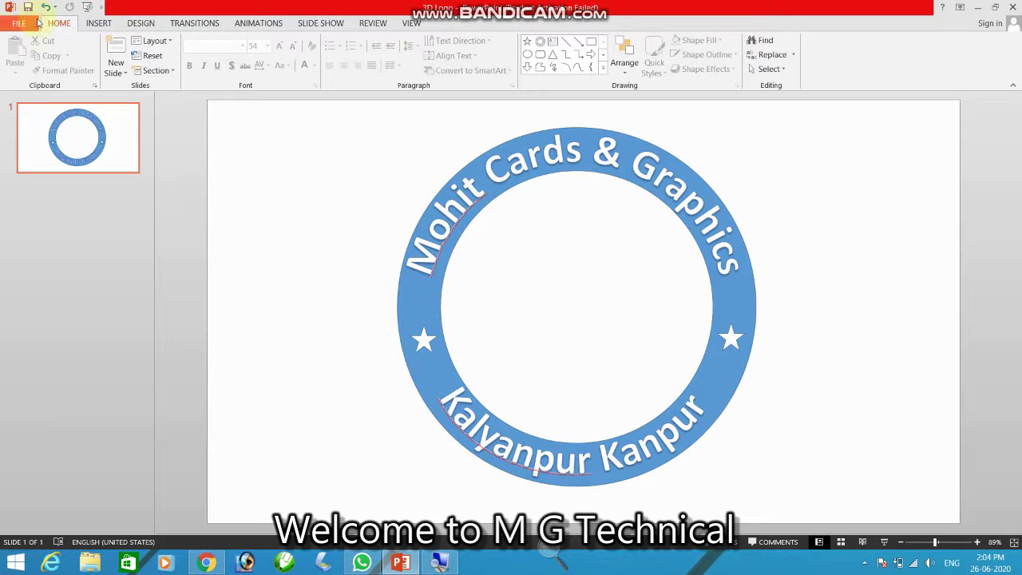
- Draw a sun shape inside the ring and center it within the ring
{"action": "left_click", "coordinate": [99, 23]}
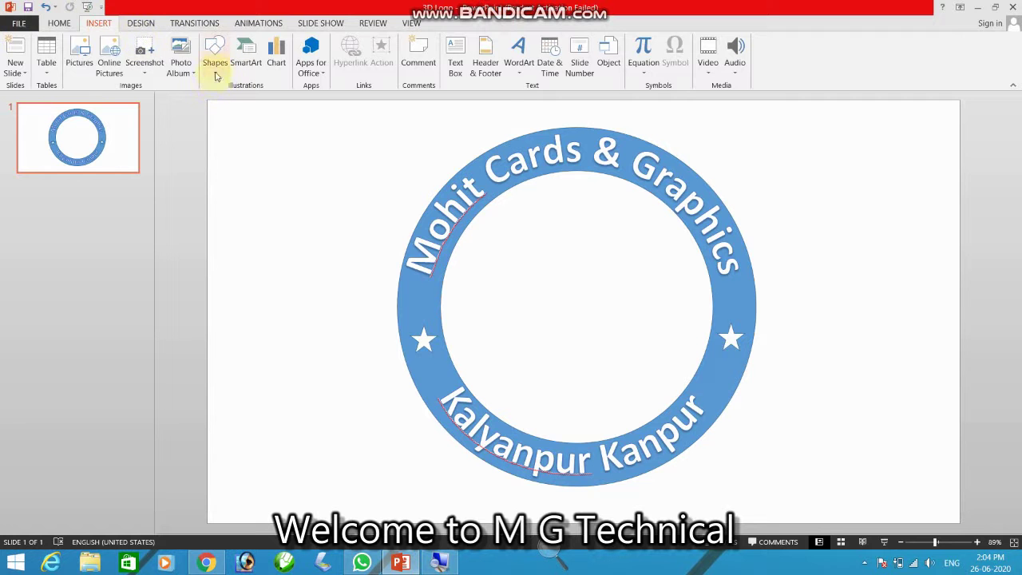
{"action": "left_click", "coordinate": [215, 64]}
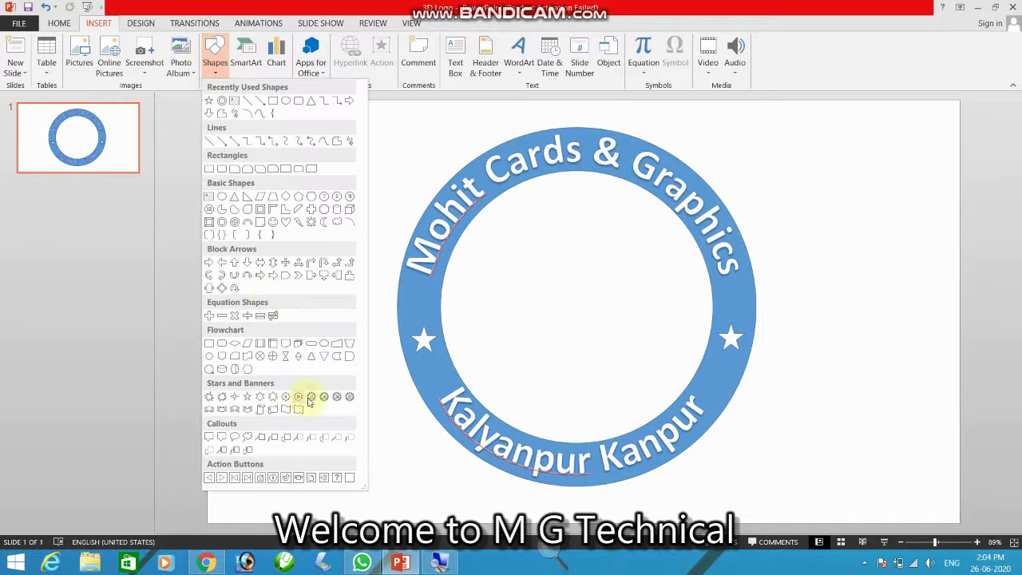
{"action": "left_click", "coordinate": [314, 221]}
{"action": "left_click_drag", "start_coordinate": [541, 274], "coordinate": [708, 414]}
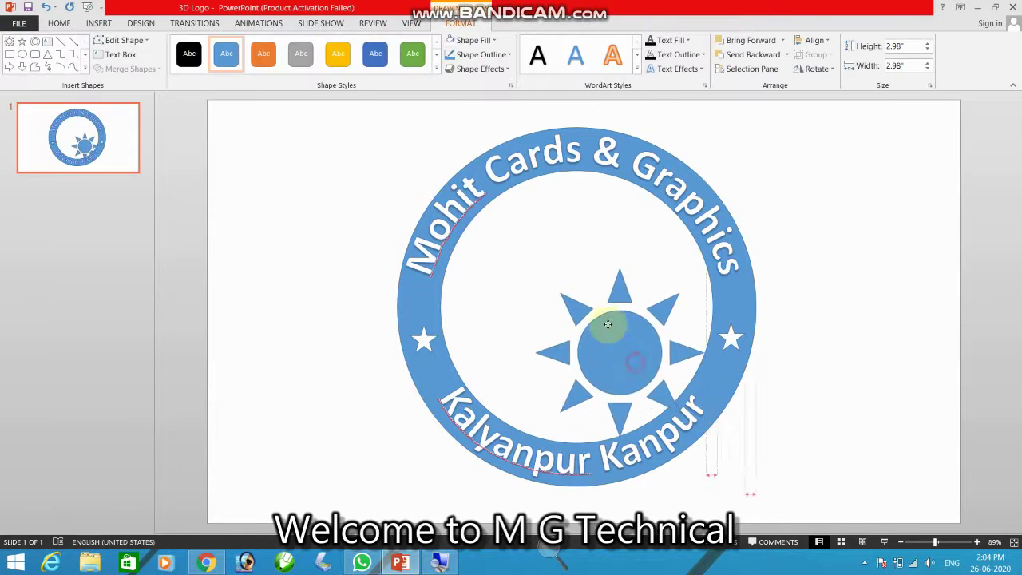
{"action": "mouse_move", "coordinate": [634, 365]}
{"action": "left_mouse_down"}
{"action": "mouse_move", "coordinate": [583, 305]}
{"action": "mouse_move", "coordinate": [573, 314]}
{"action": "mouse_move", "coordinate": [600, 313]}
{"action": "left_mouse_up"}
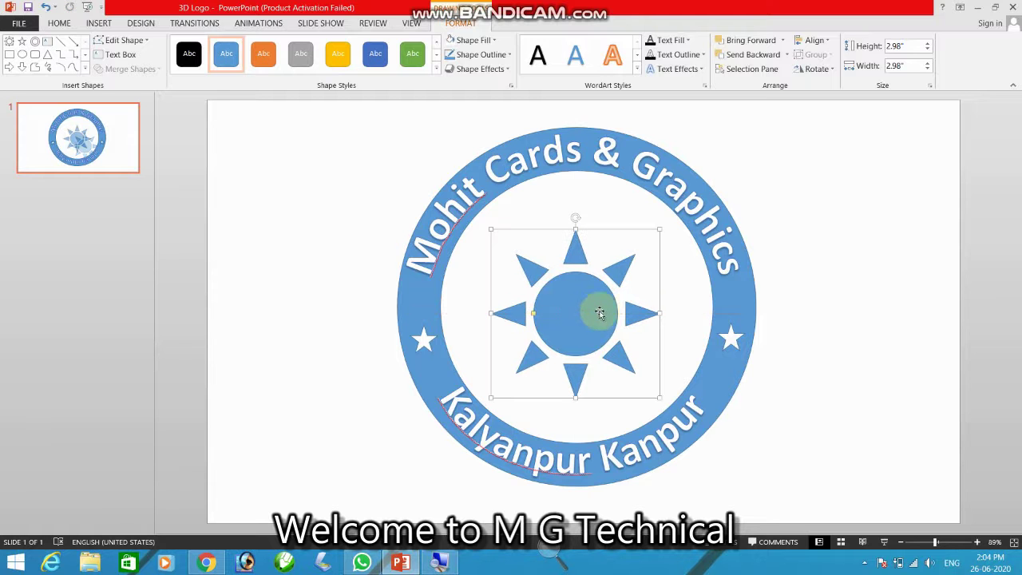
- Replace the ring's solid blue fill with a dark wood texture
{"action": "left_click", "coordinate": [781, 250]}
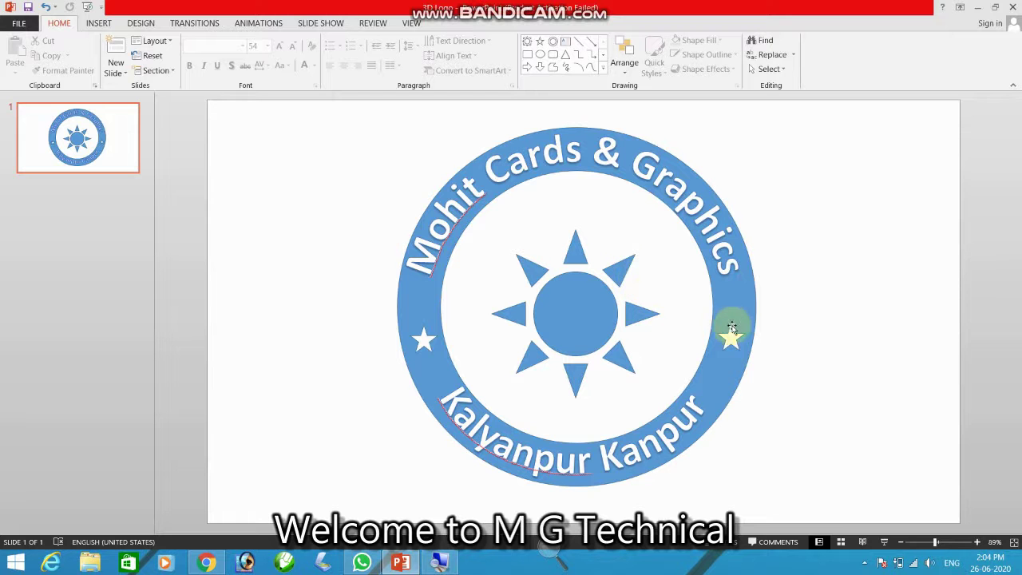
{"action": "left_click", "coordinate": [739, 297]}
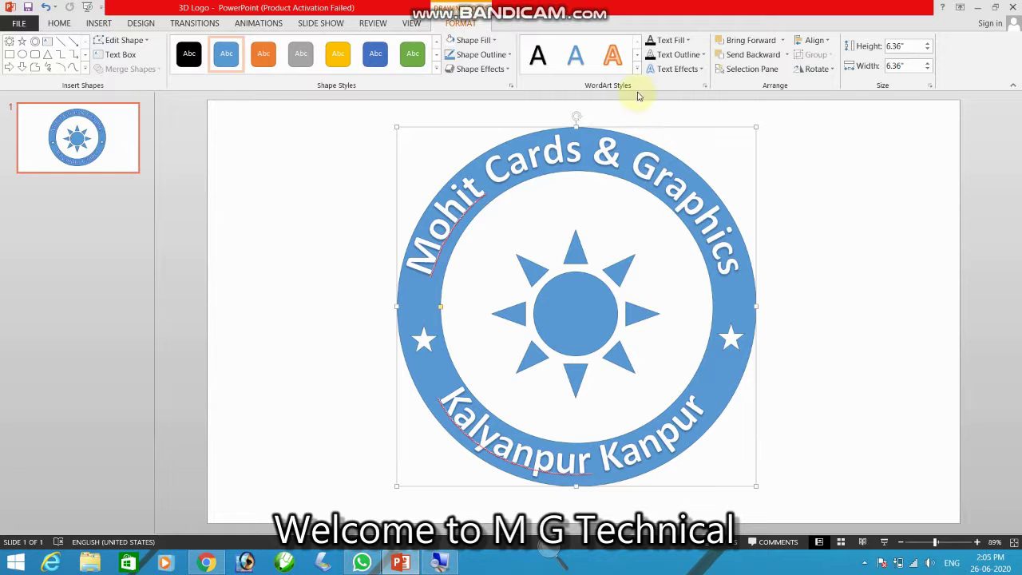
{"action": "left_click", "coordinate": [494, 41]}
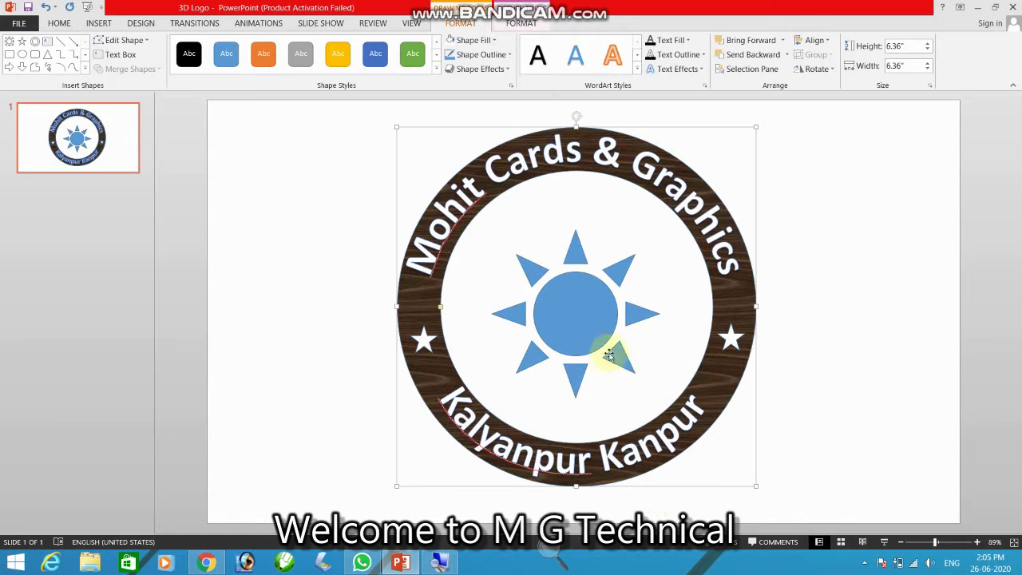
{"action": "left_click", "coordinate": [599, 328]}
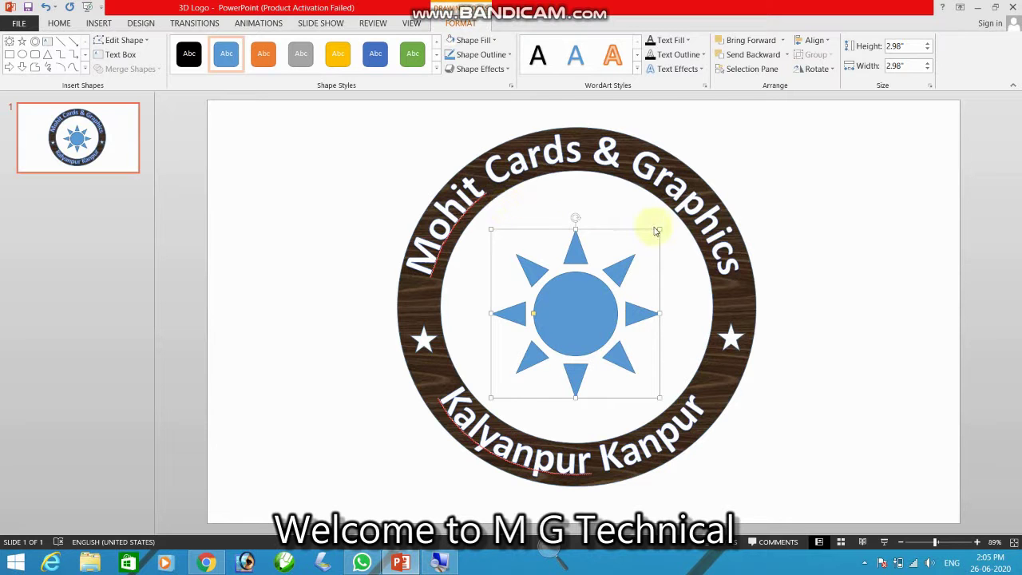
- Enlarge the sun and re-center it in the ring
{"action": "left_click_drag", "start_coordinate": [658, 231], "coordinate": [676, 200]}
{"action": "left_click_drag", "start_coordinate": [599, 274], "coordinate": [590, 278]}
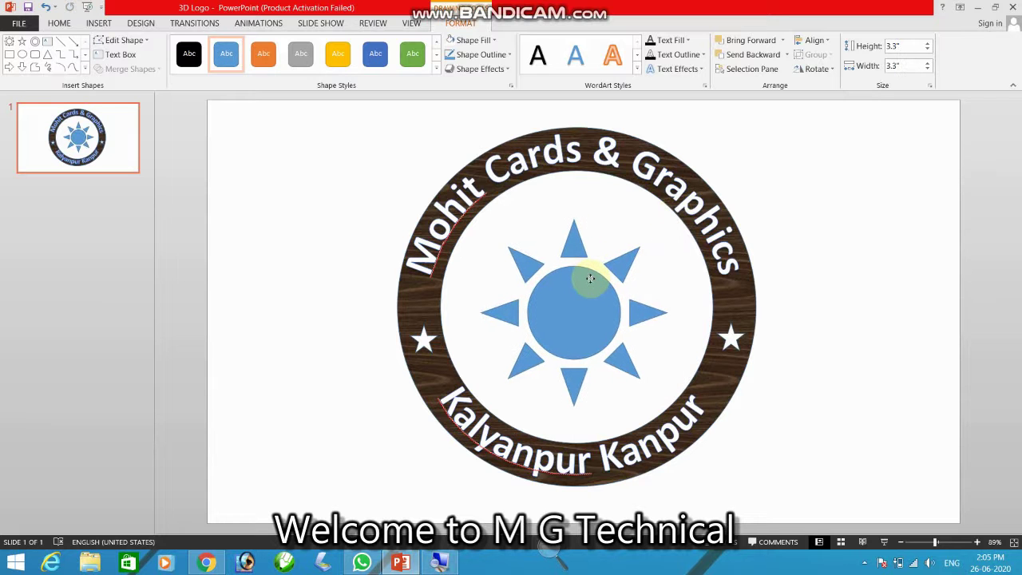
{"action": "left_click_drag", "start_coordinate": [589, 277], "coordinate": [594, 276]}
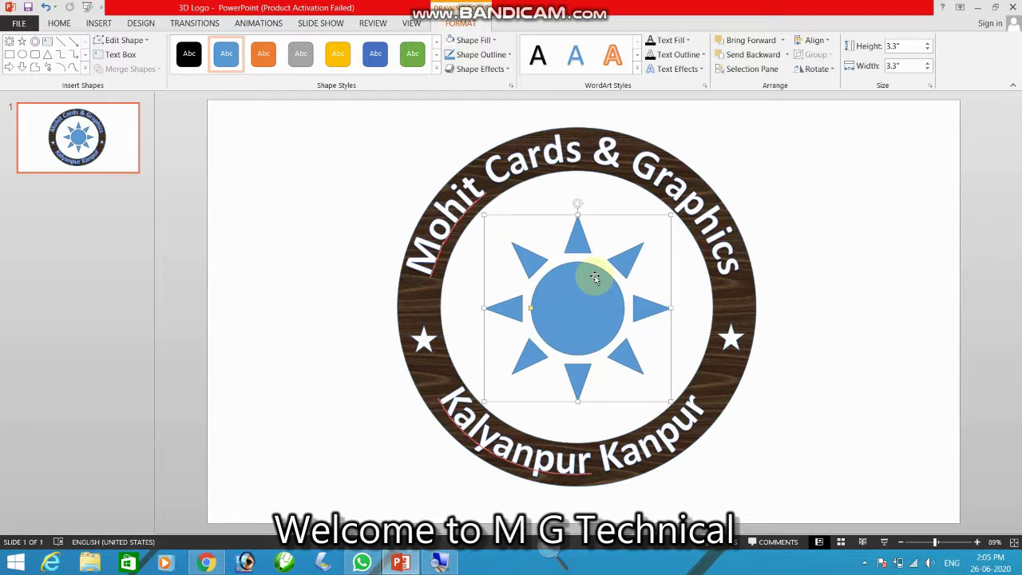
- Fill the sun with the dark Walnut wood texture and give it a 3 pt outline
{"action": "left_click", "coordinate": [508, 71]}
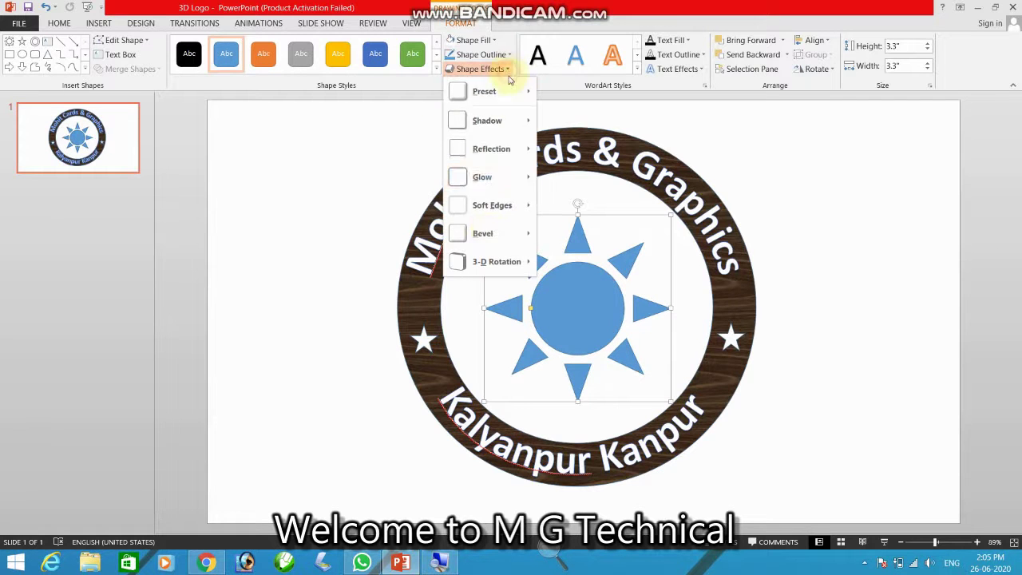
{"action": "left_click", "coordinate": [479, 40]}
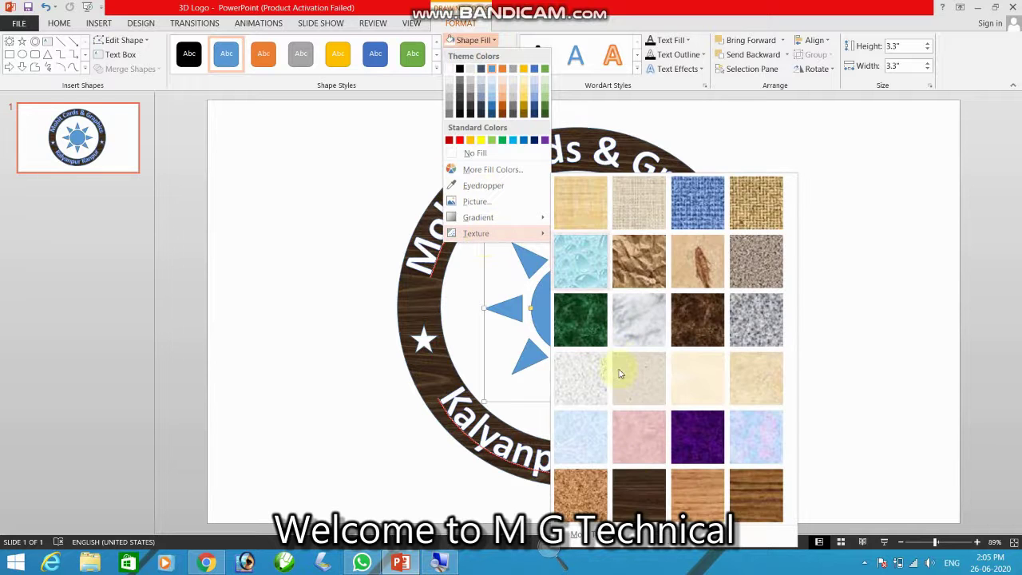
{"action": "left_click", "coordinate": [639, 495]}
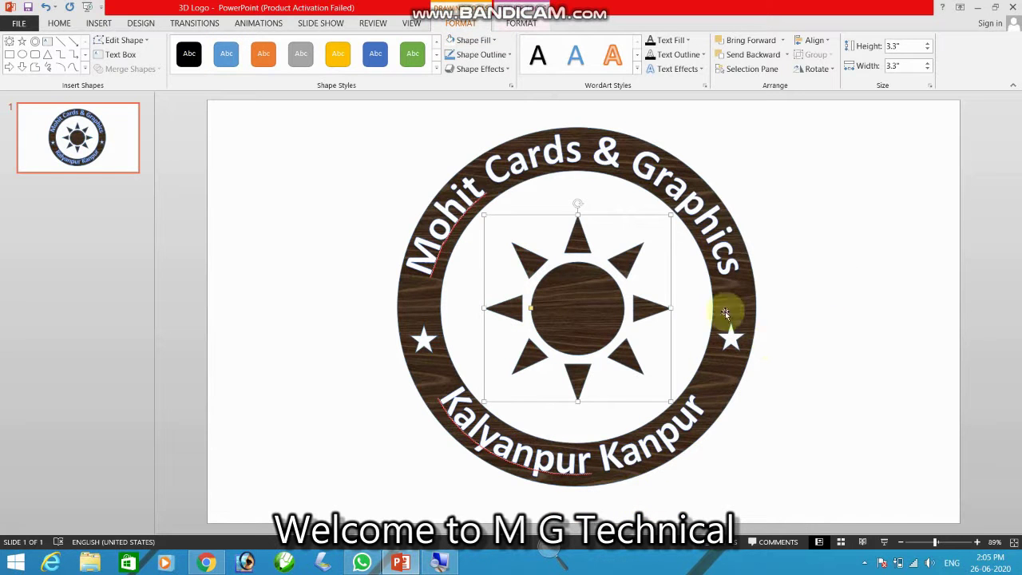
{"action": "left_click", "coordinate": [506, 55]}
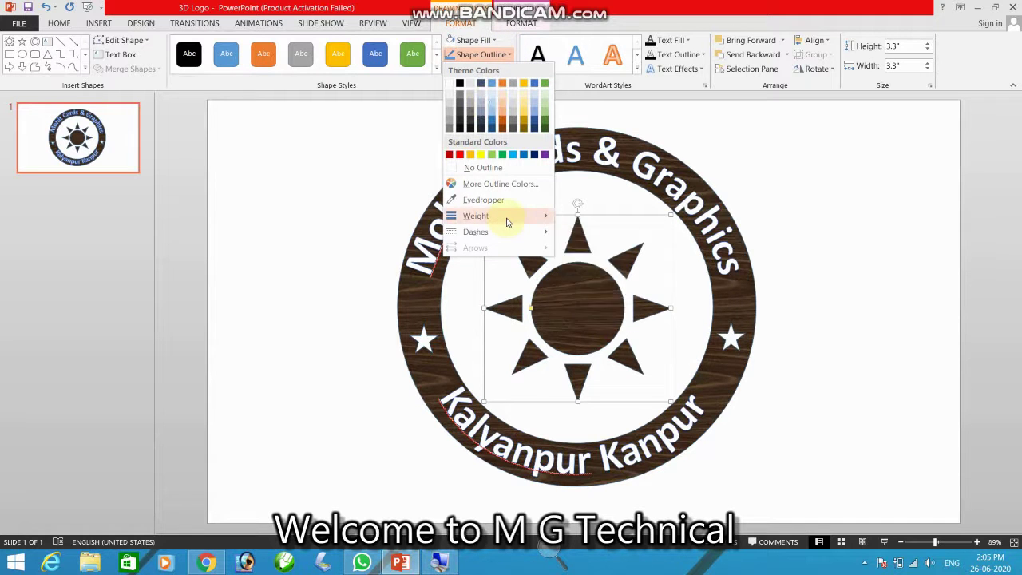
{"action": "mouse_move", "coordinate": [476, 215]}
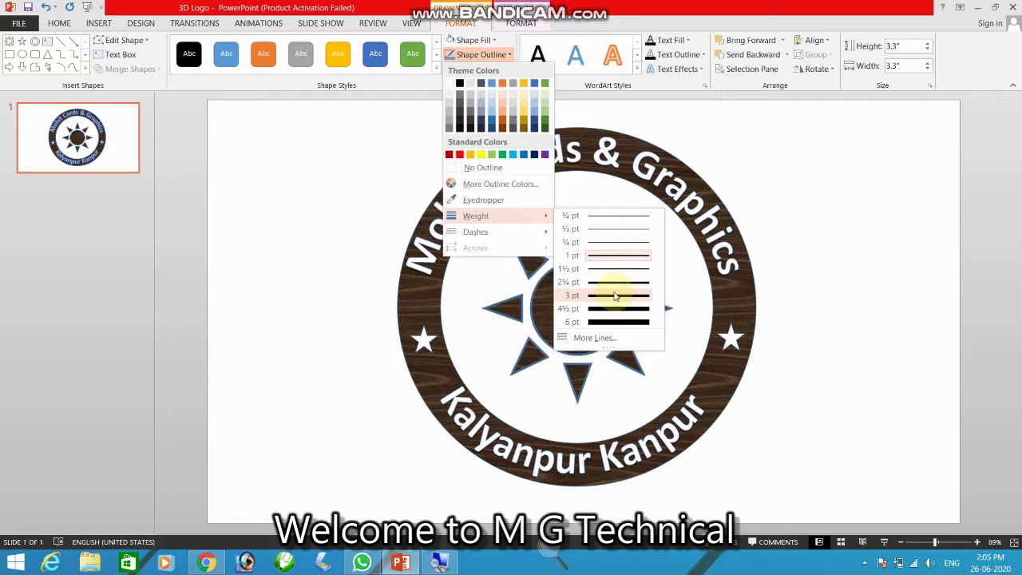
{"action": "left_click", "coordinate": [613, 297]}
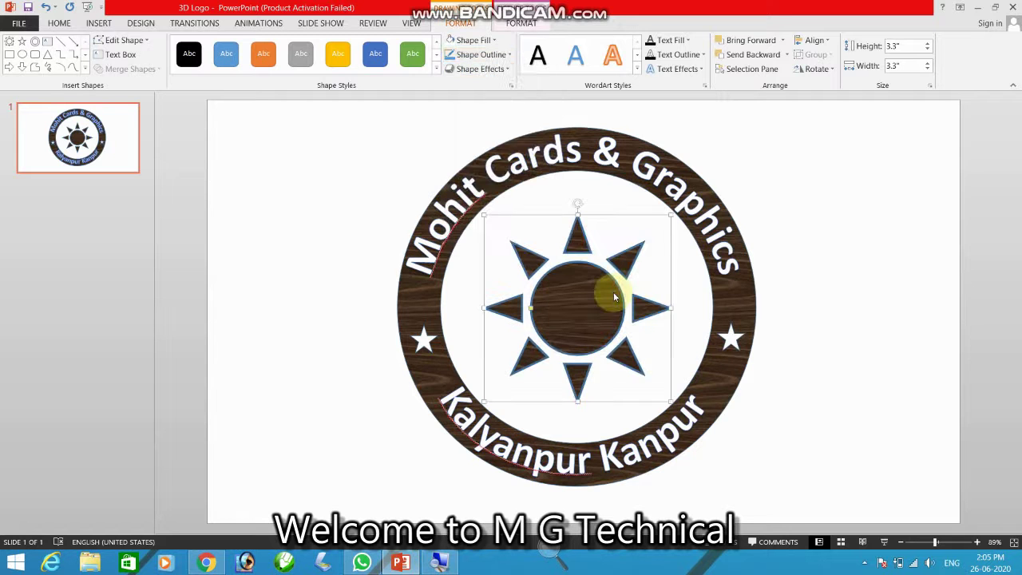
- Give the outer wood ring a matching 3 pt outline
{"action": "left_click", "coordinate": [533, 132]}
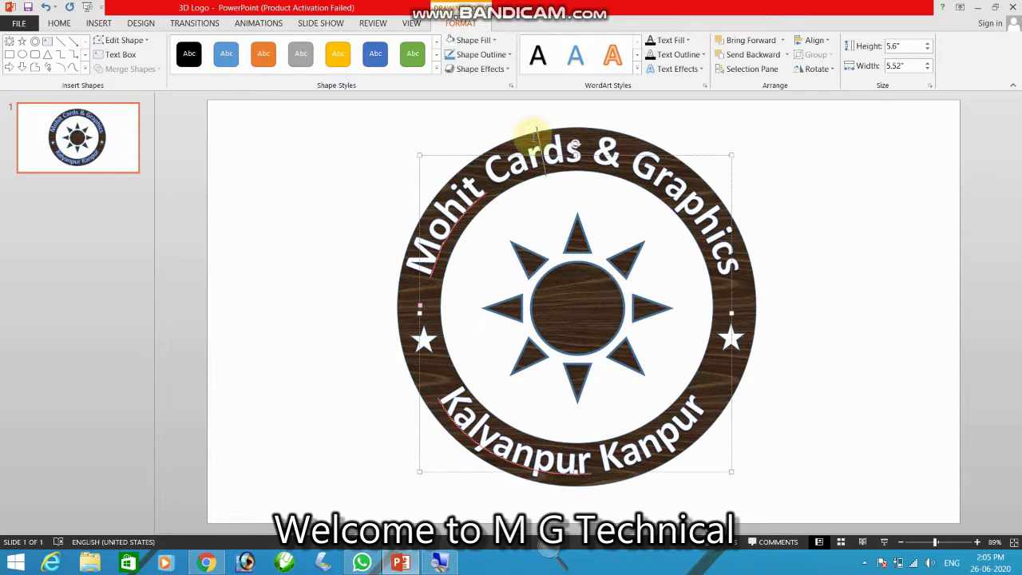
{"action": "left_click", "coordinate": [755, 304]}
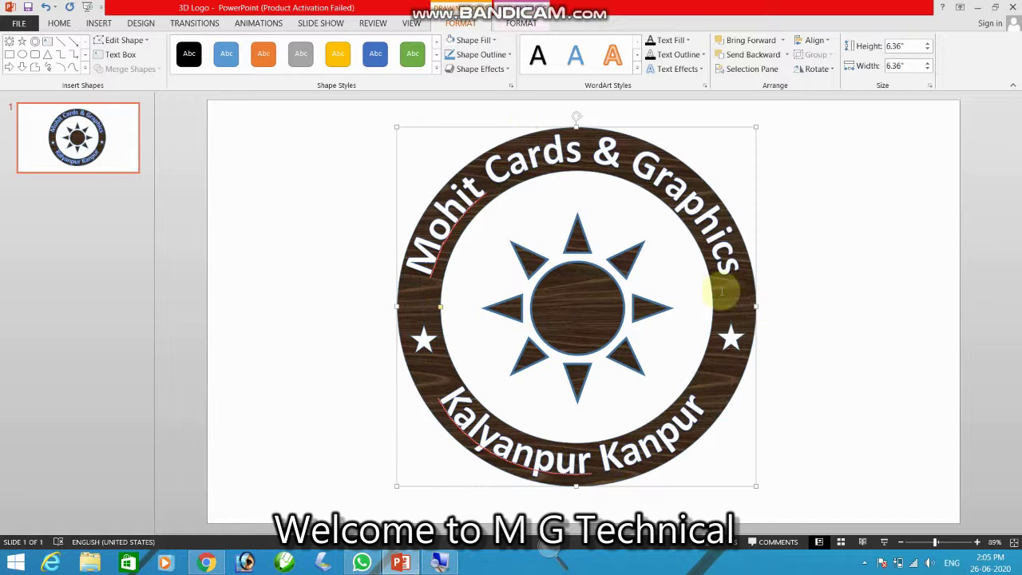
{"action": "left_click", "coordinate": [503, 54]}
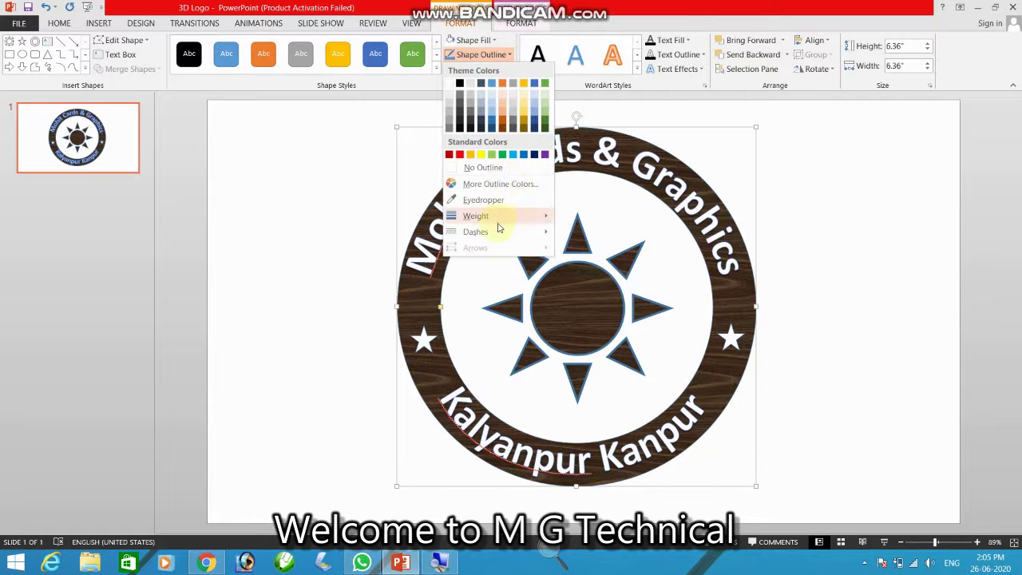
{"action": "mouse_move", "coordinate": [476, 216]}
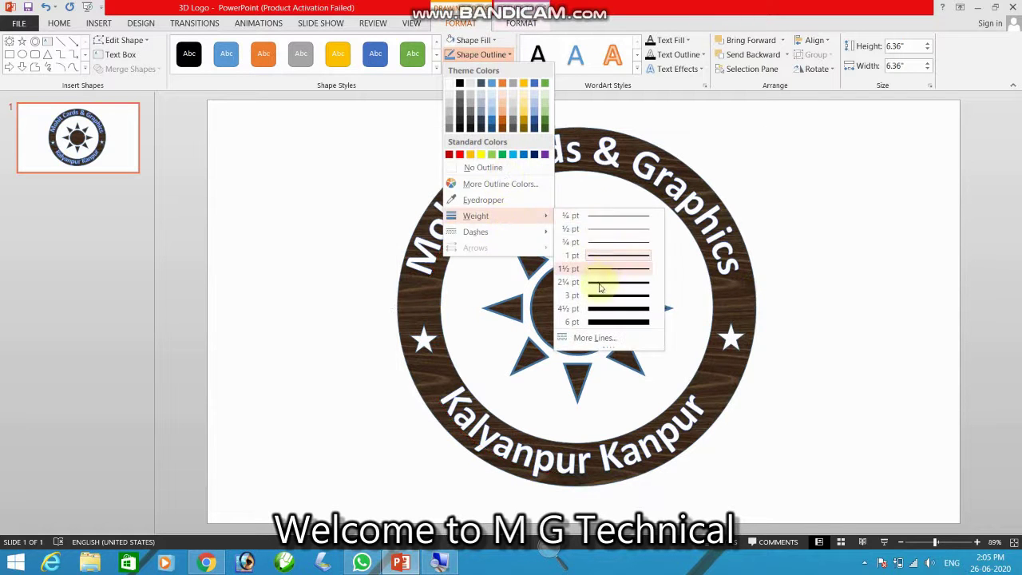
{"action": "left_click", "coordinate": [594, 295]}
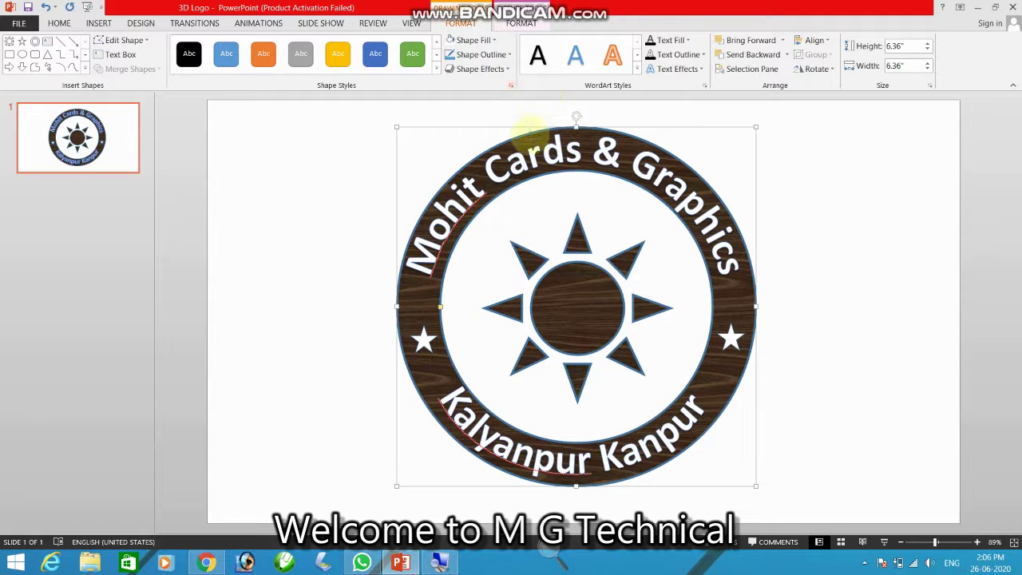
{"action": "left_click", "coordinate": [482, 70]}
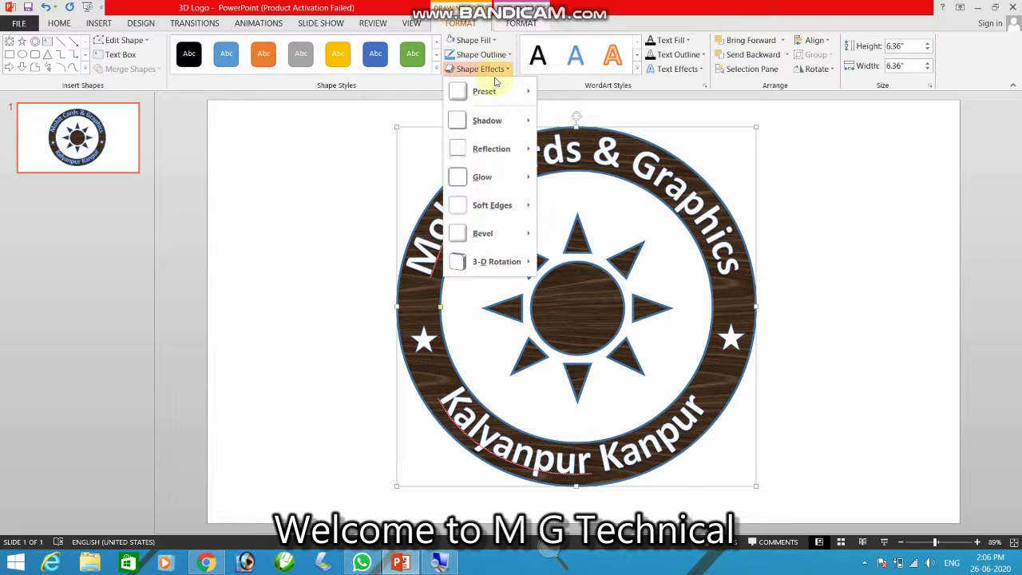
{"action": "mouse_move", "coordinate": [496, 262]}
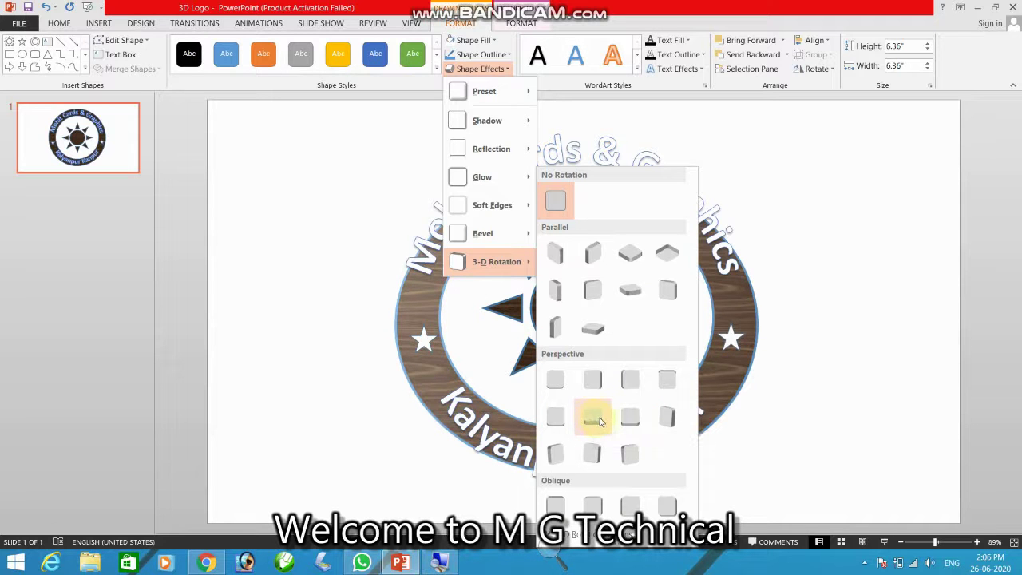
- Apply a Perspective 3-D rotation preset to the ring and then the sun
{"action": "left_click", "coordinate": [594, 419]}
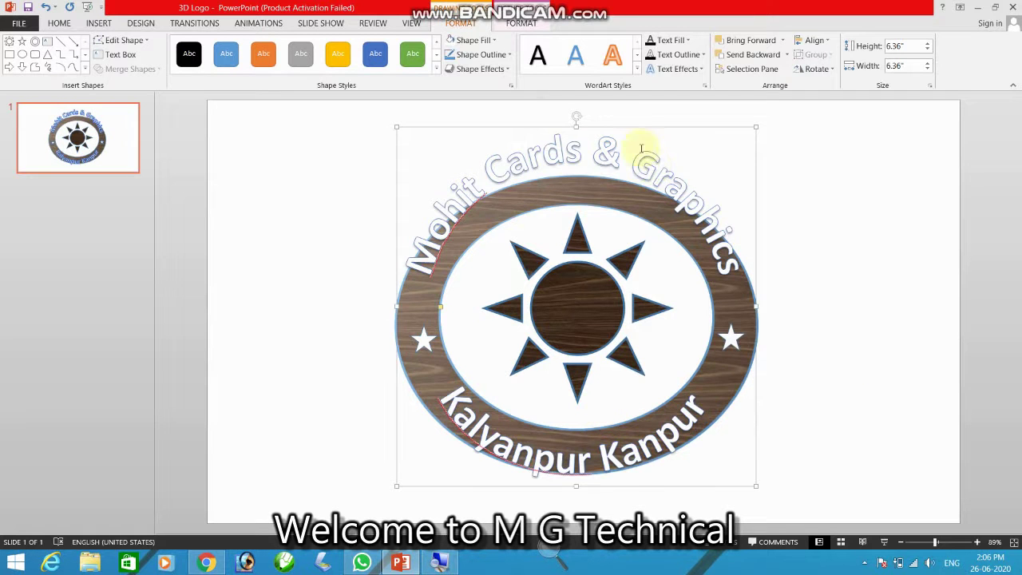
{"action": "left_click", "coordinate": [598, 303]}
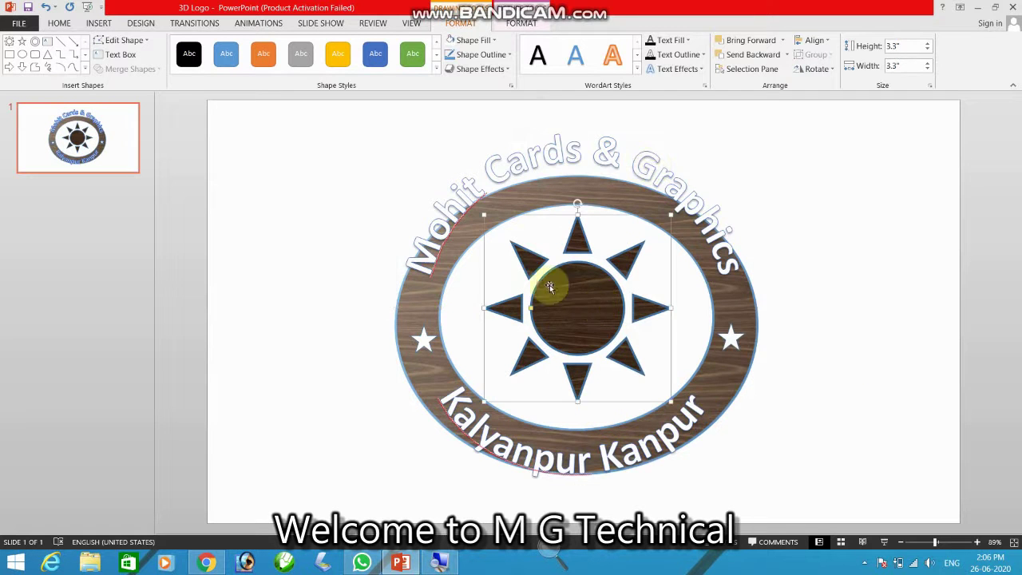
{"action": "left_click", "coordinate": [477, 69]}
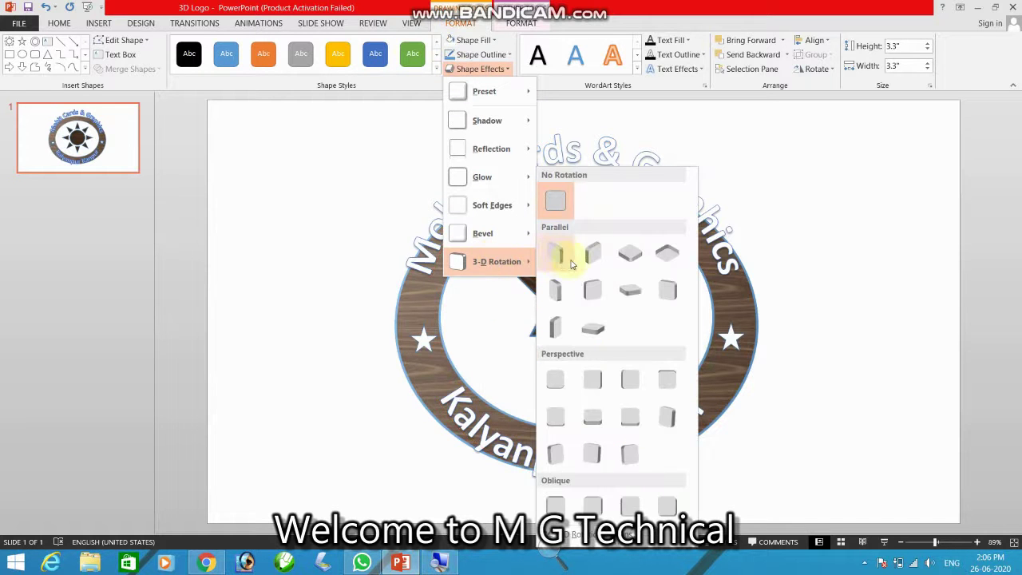
{"action": "left_click", "coordinate": [593, 420]}
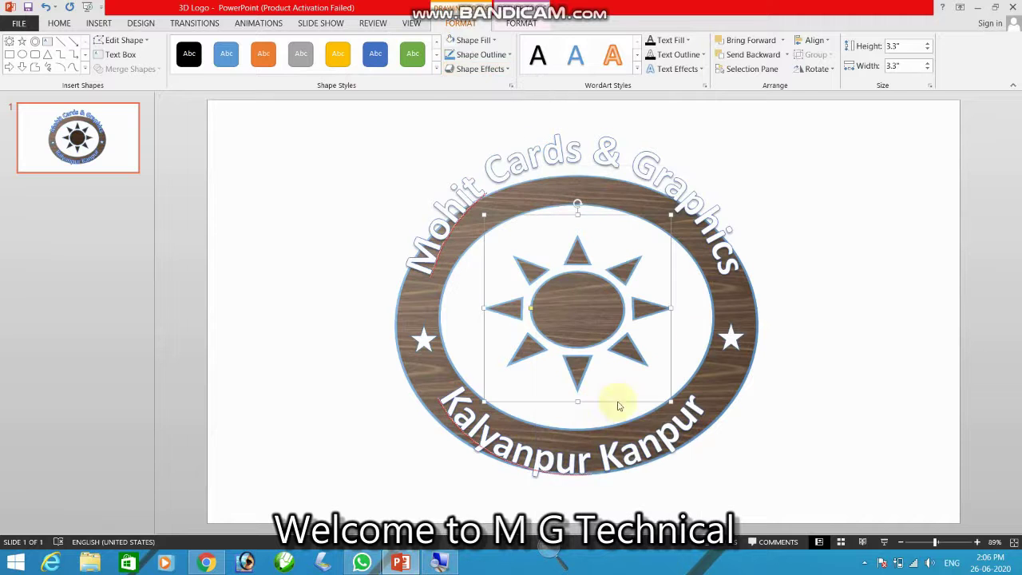
{"action": "left_click", "coordinate": [851, 229]}
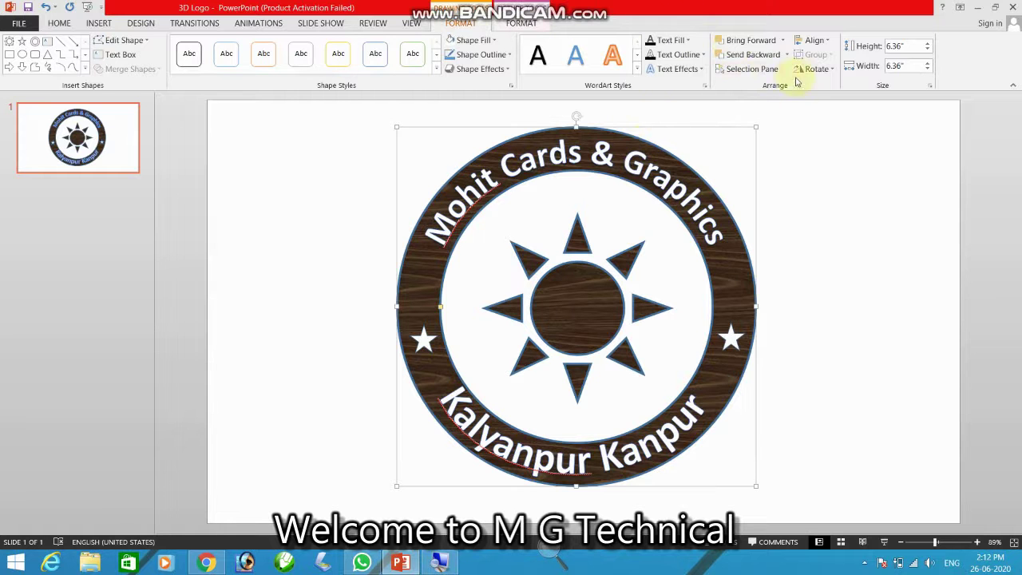
- Select the ring, both curved texts, both stars and the sun in the Selection Pane
{"action": "left_click", "coordinate": [761, 76]}
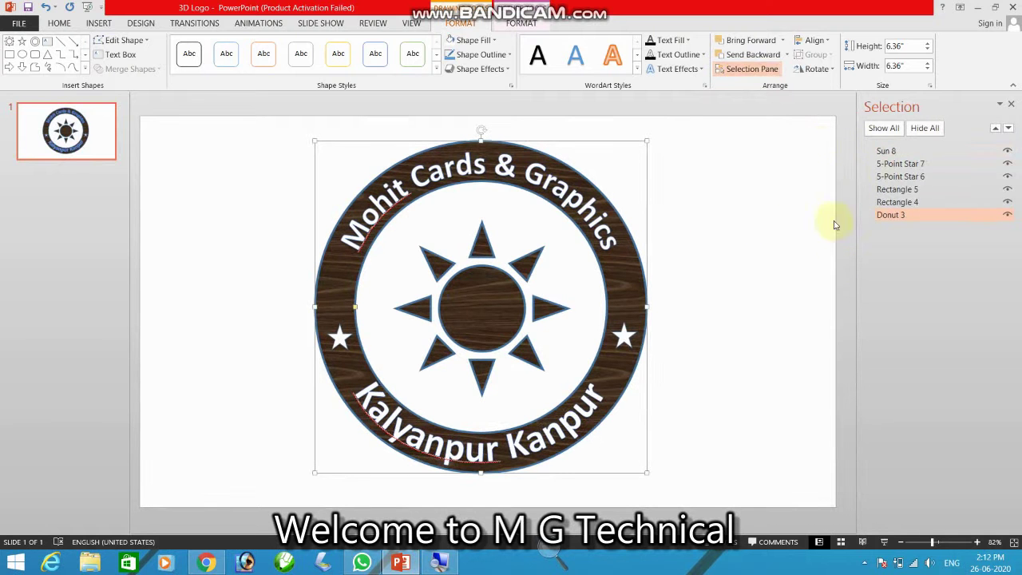
{"action": "left_click", "coordinate": [898, 203], "text": "ctrl"}
{"action": "left_click", "coordinate": [902, 203], "text": "ctrl"}
{"action": "left_click", "coordinate": [900, 190], "text": "ctrl"}
{"action": "left_click", "coordinate": [907, 176], "text": "ctrl"}
{"action": "left_click", "coordinate": [908, 164], "text": "ctrl"}
{"action": "left_click", "coordinate": [886, 150], "text": "ctrl"}
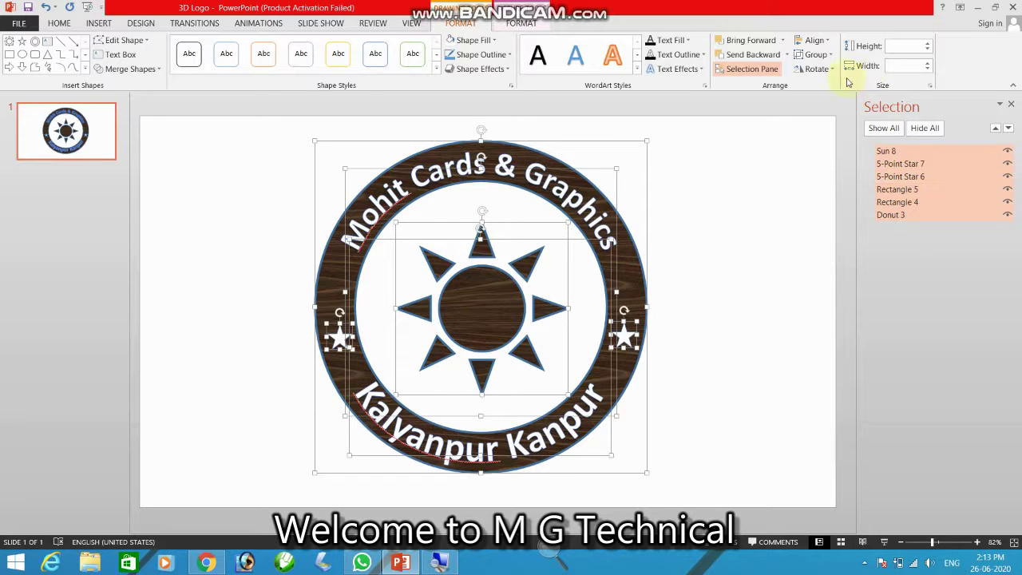
- Group the six selected shapes into Group 9 and reselect the group
{"action": "left_click", "coordinate": [816, 54]}
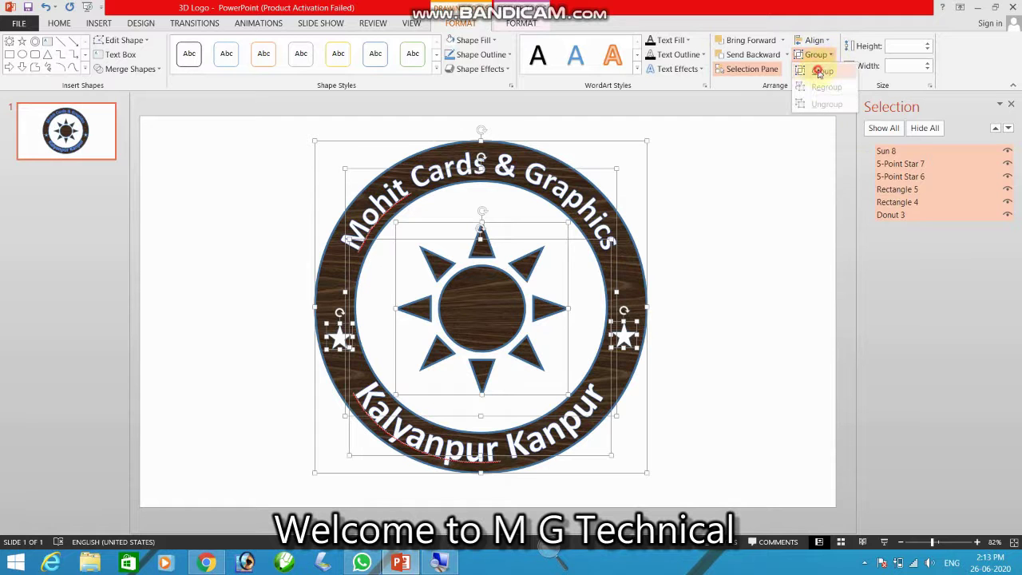
{"action": "left_click", "coordinate": [820, 71]}
{"action": "left_click", "coordinate": [675, 200]}
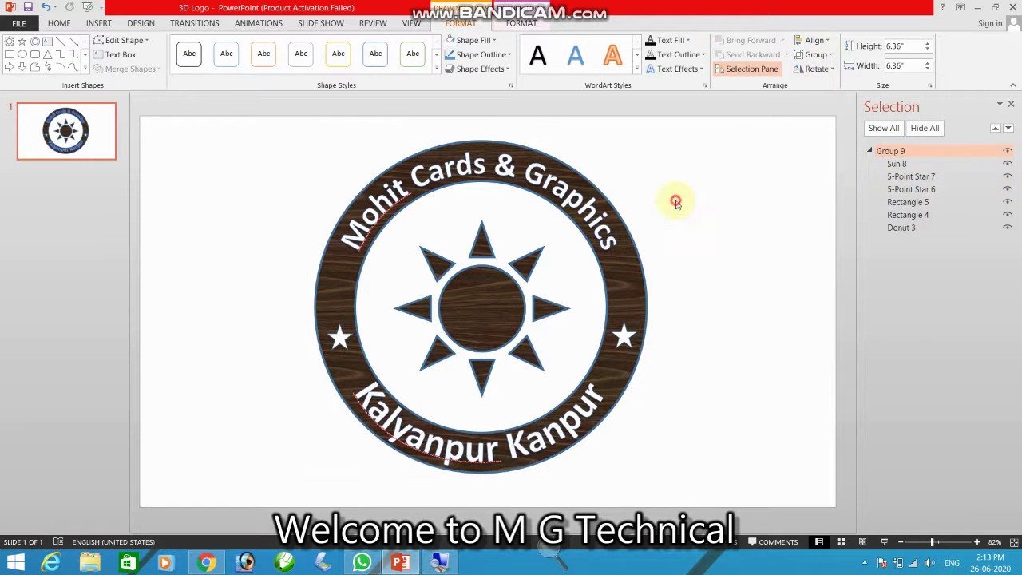
{"action": "left_click", "coordinate": [595, 205]}
{"action": "left_click", "coordinate": [655, 190]}
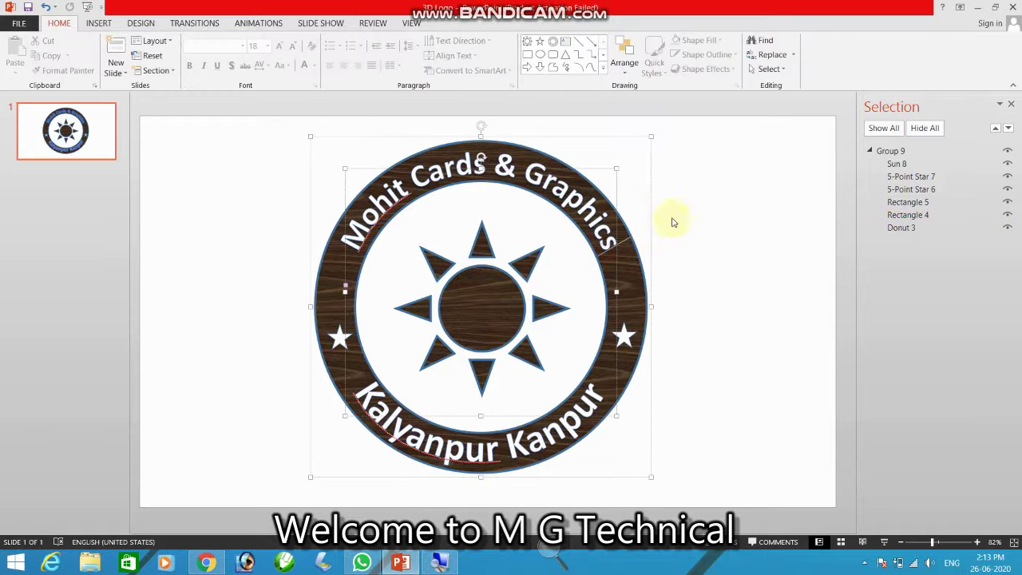
{"action": "left_click", "coordinate": [651, 211]}
- Apply a Perspective 3-D rotation preset to the grouped logo: Y 324.8°, 45° perspective
{"action": "right_click", "coordinate": [652, 207]}
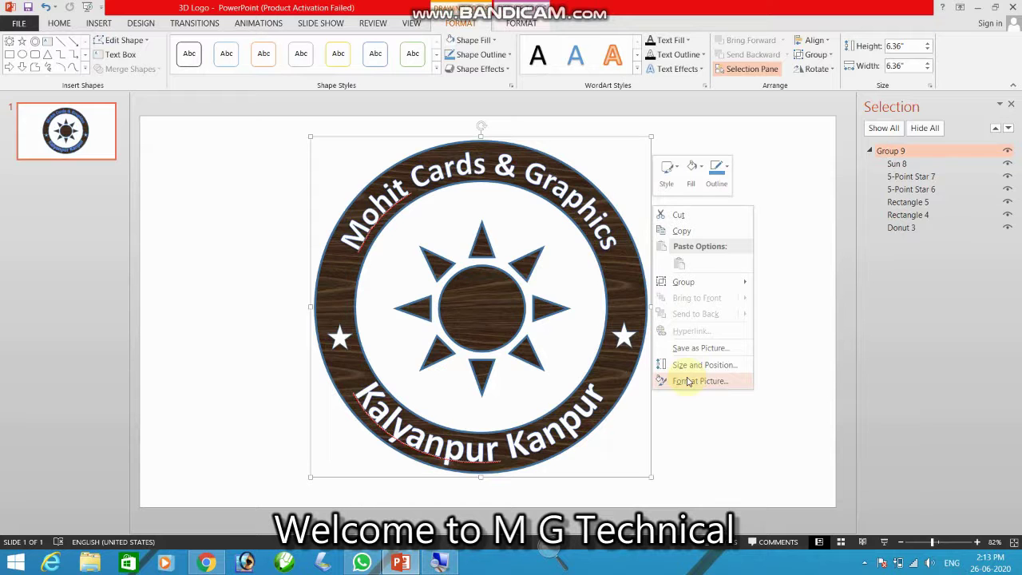
{"action": "left_click", "coordinate": [688, 382]}
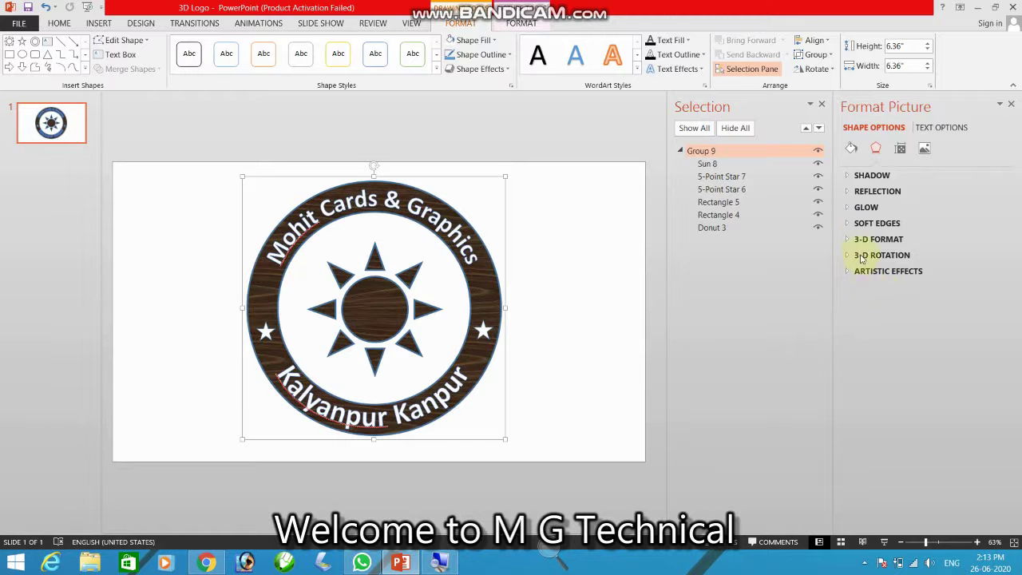
{"action": "left_click", "coordinate": [822, 106]}
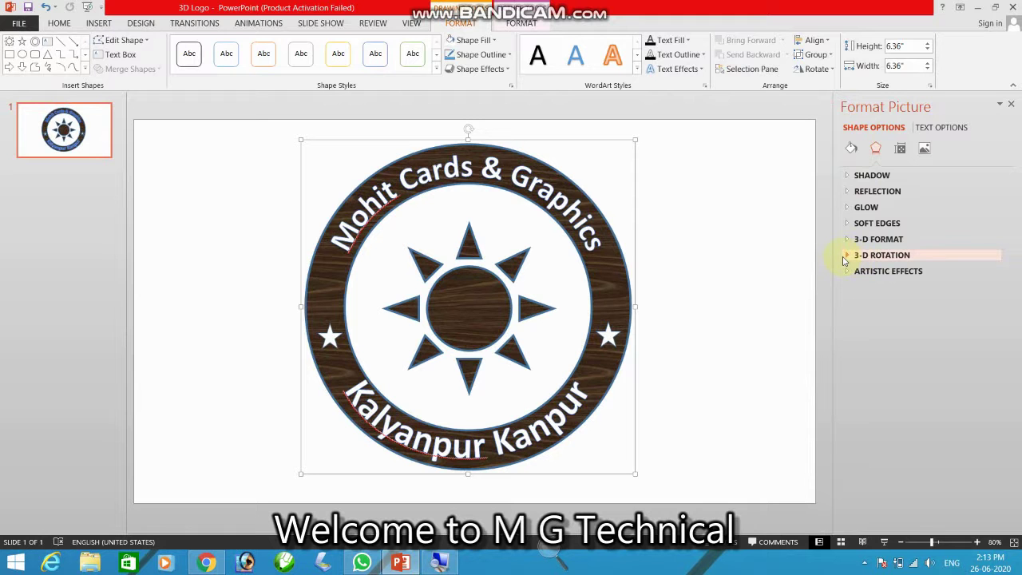
{"action": "left_click", "coordinate": [846, 255]}
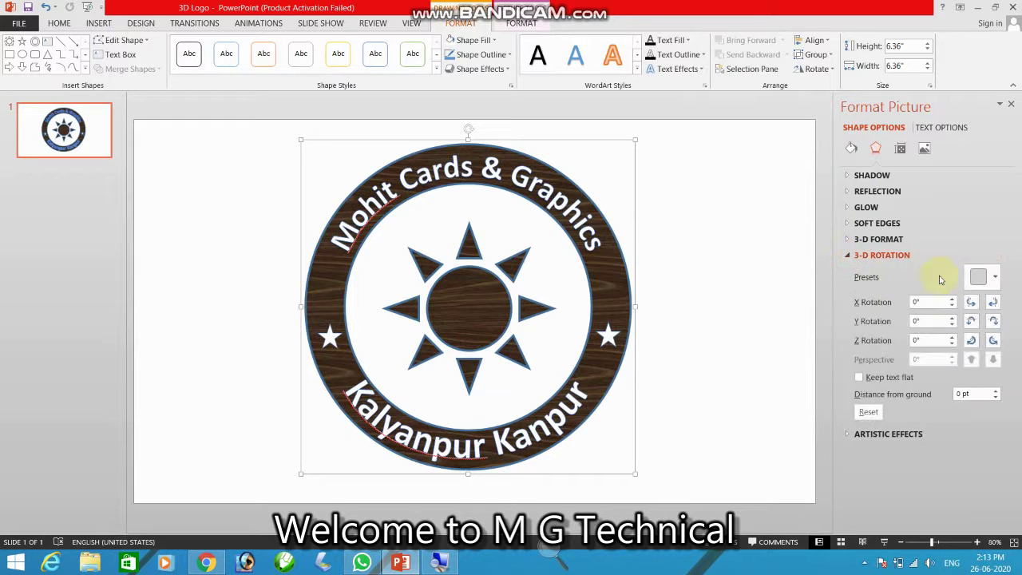
{"action": "left_click", "coordinate": [993, 279]}
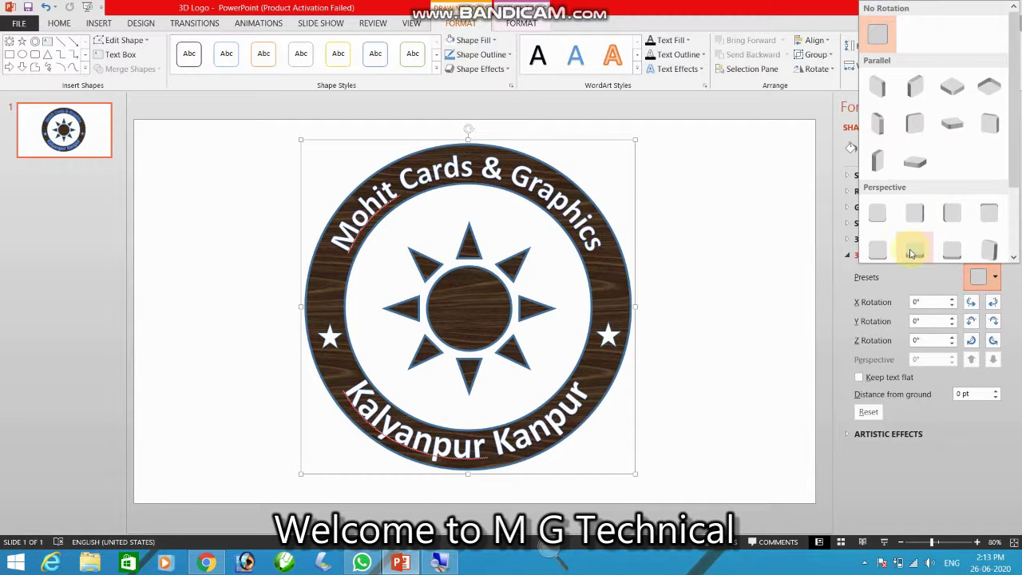
{"action": "scroll", "coordinate": [910, 248], "scroll_direction": "down", "scroll_amount": 2}
{"action": "left_click", "coordinate": [917, 160]}
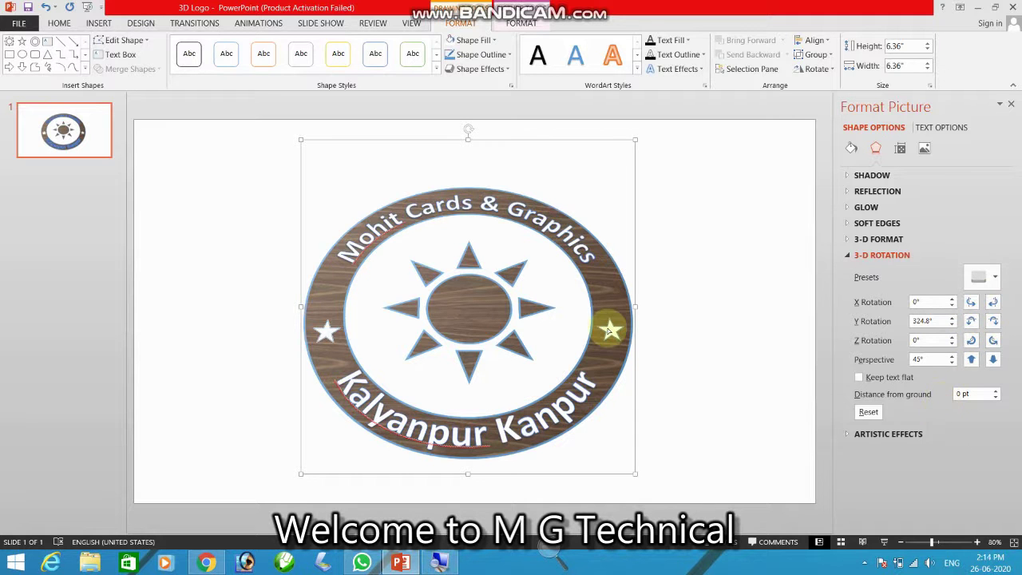
- Try several top bevel presets, settling on Hard Edge at 9 pt by 6 pt
{"action": "left_click", "coordinate": [846, 240]}
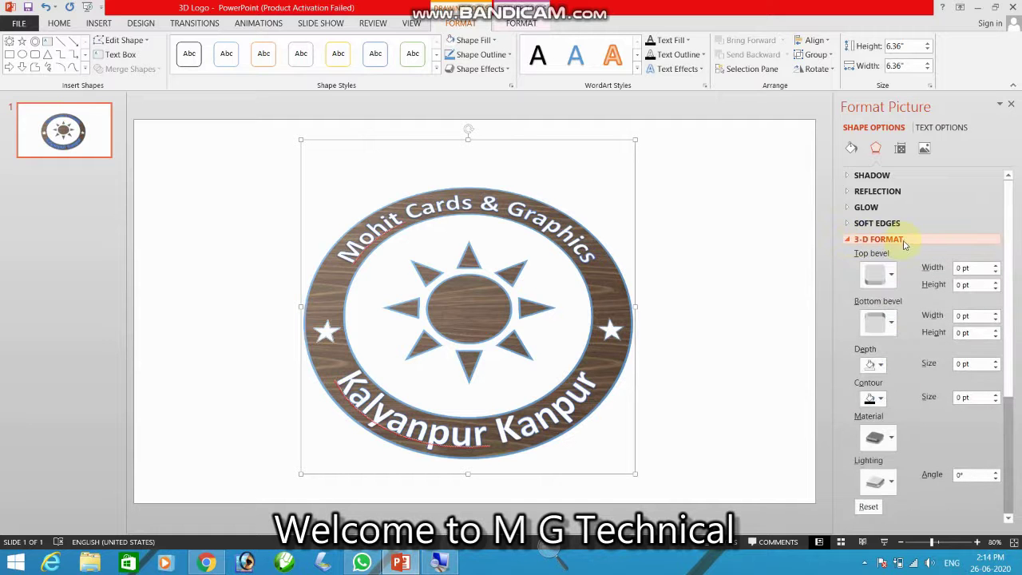
{"action": "left_click", "coordinate": [891, 277]}
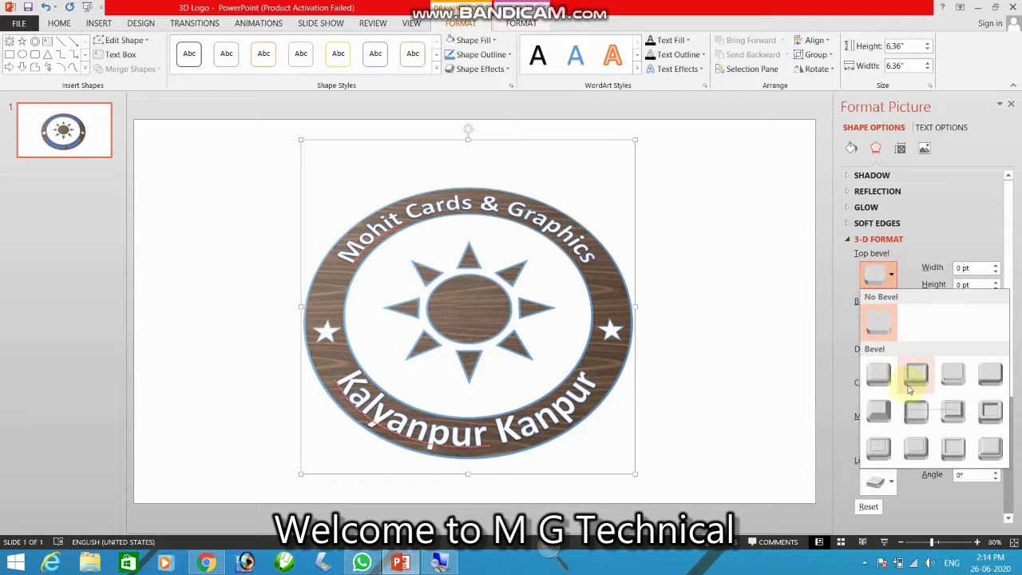
{"action": "left_click", "coordinate": [955, 447]}
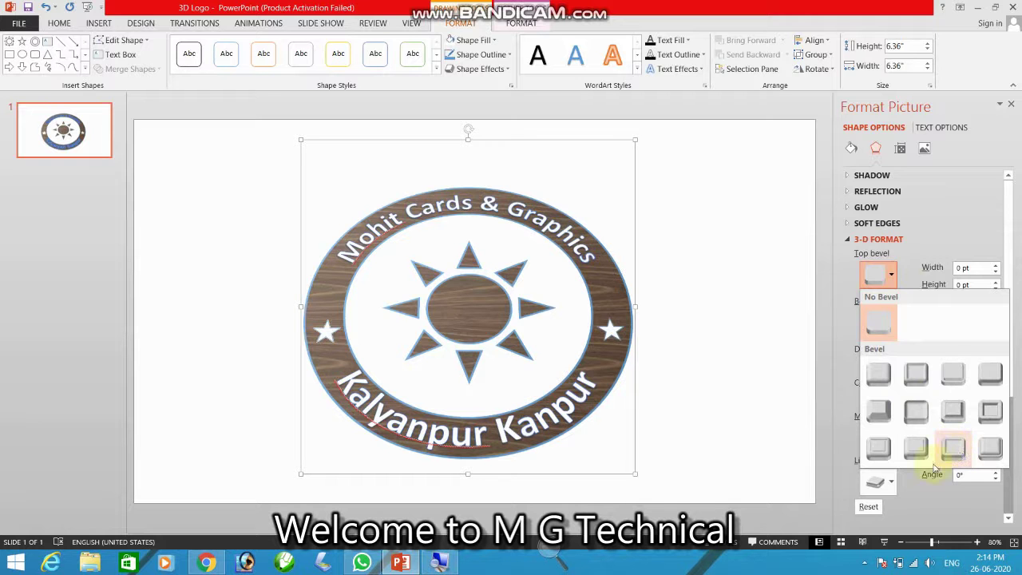
{"action": "left_click", "coordinate": [955, 449]}
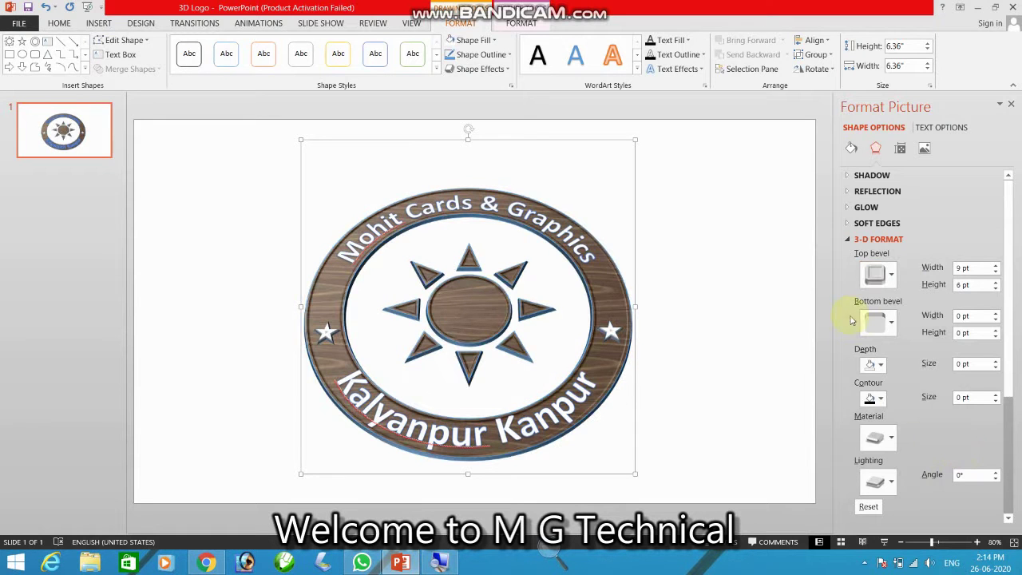
{"action": "left_click", "coordinate": [876, 274]}
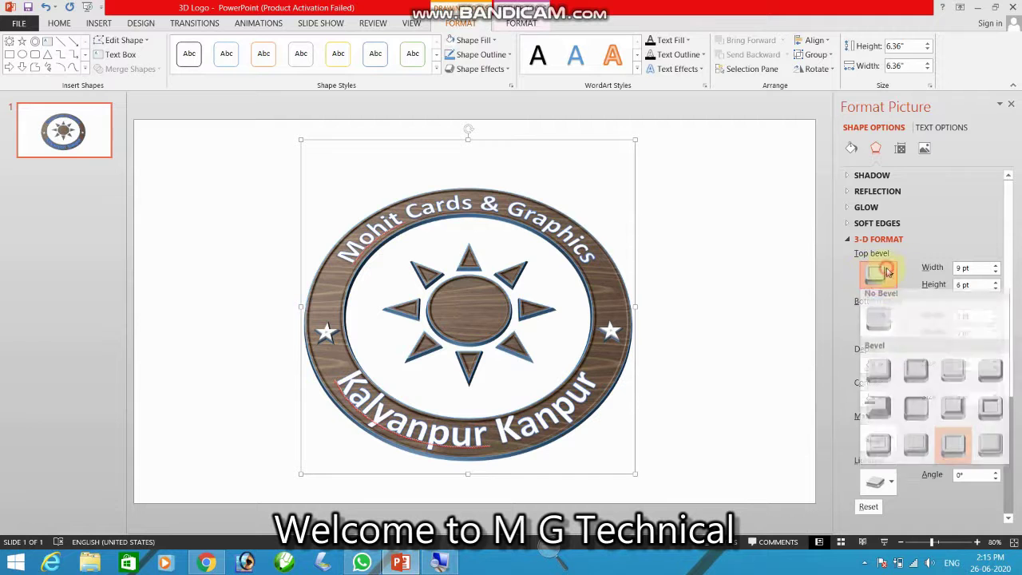
{"action": "left_click", "coordinate": [917, 374]}
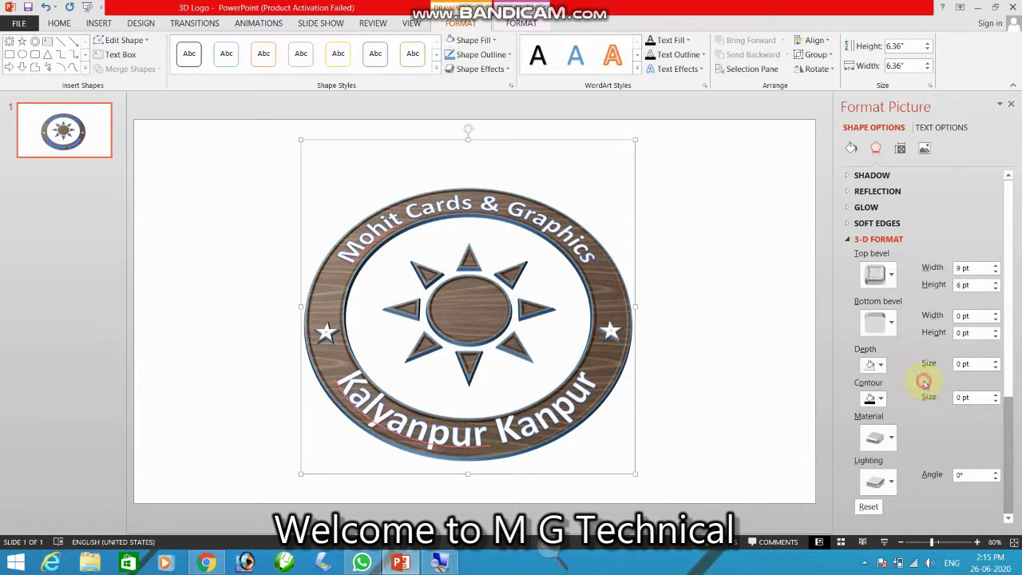
{"action": "left_click", "coordinate": [875, 274]}
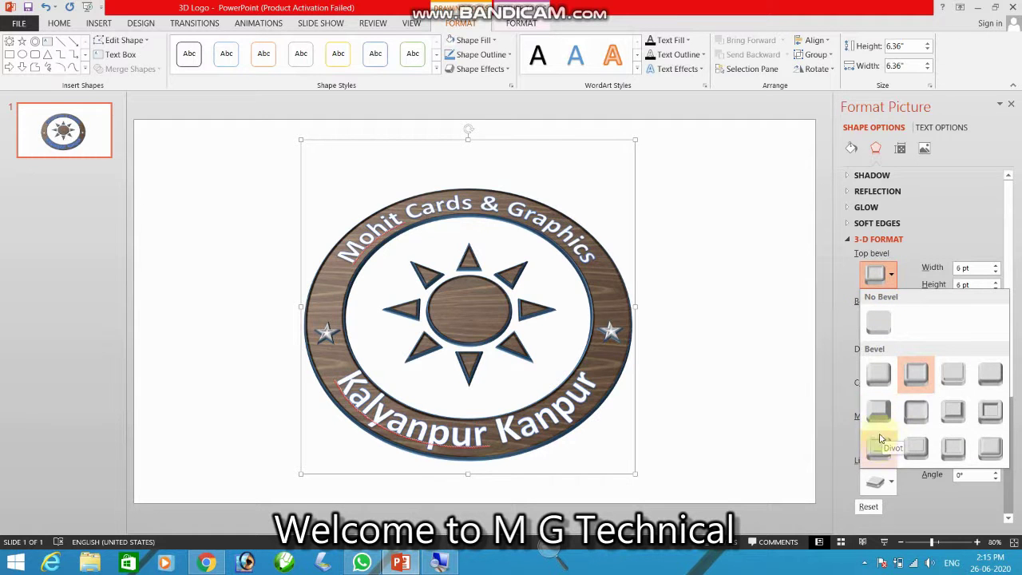
{"action": "left_click", "coordinate": [953, 409]}
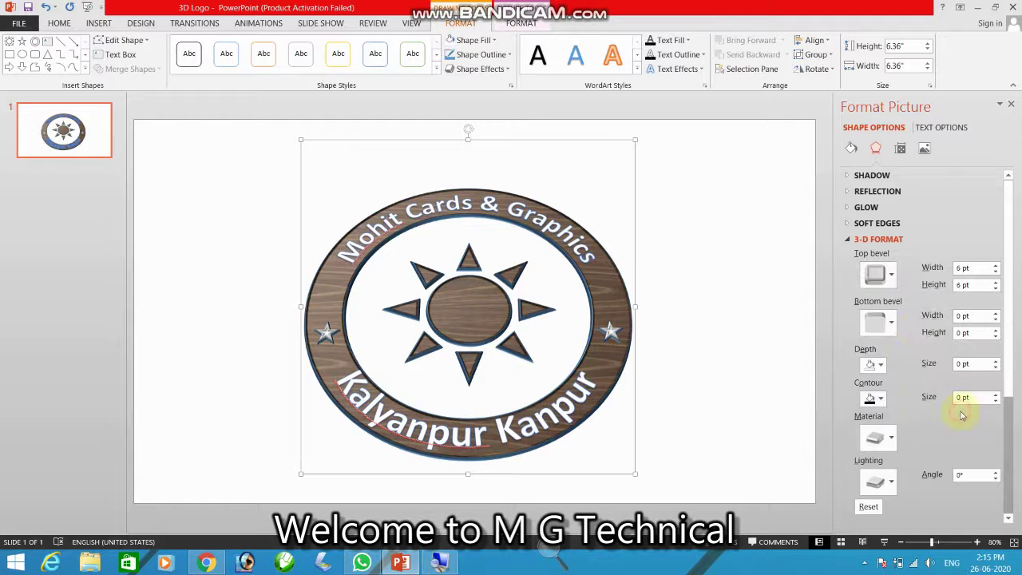
{"action": "left_click", "coordinate": [877, 276]}
{"action": "left_click", "coordinate": [916, 425]}
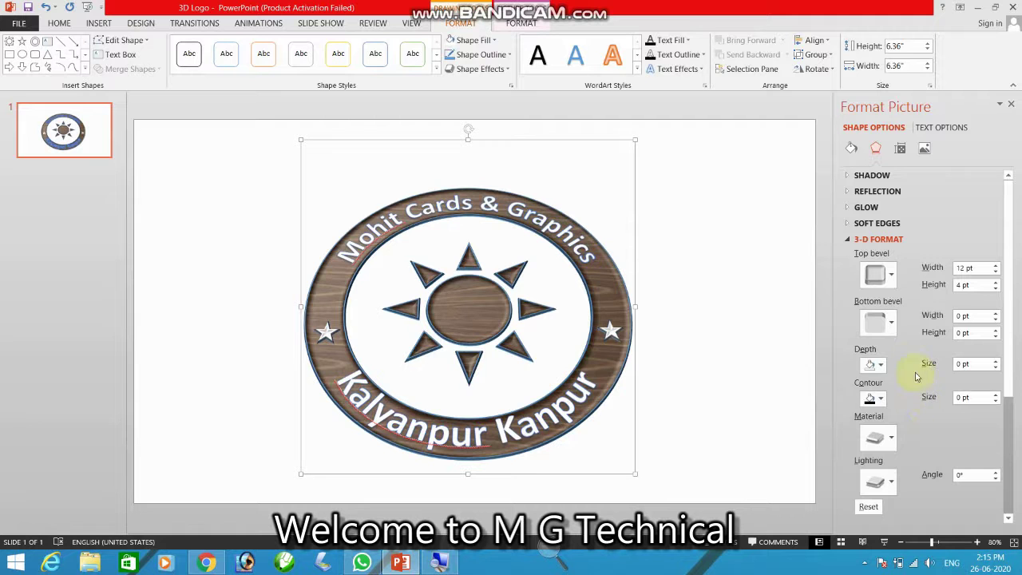
{"action": "left_click", "coordinate": [890, 276]}
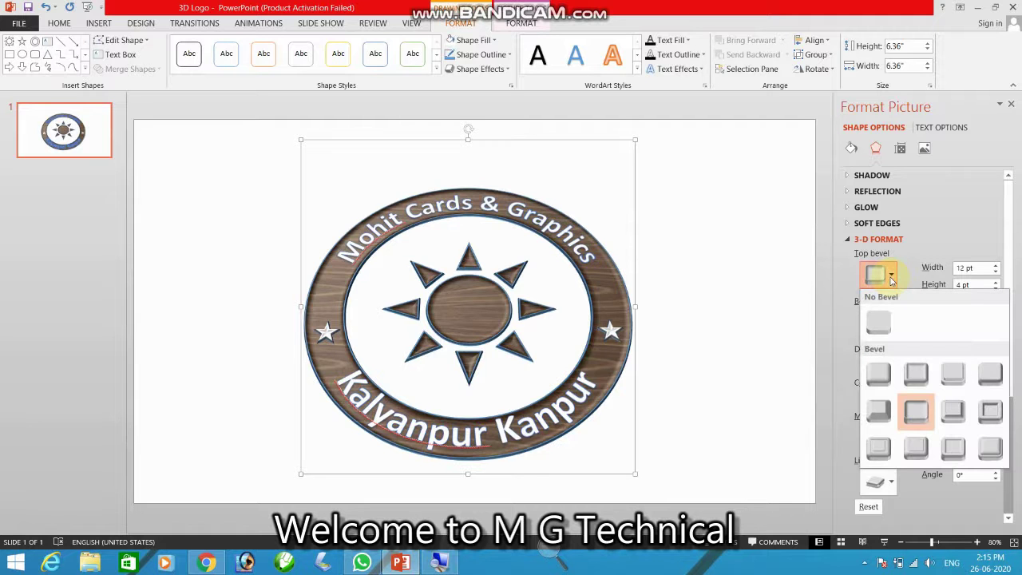
{"action": "left_click", "coordinate": [952, 448]}
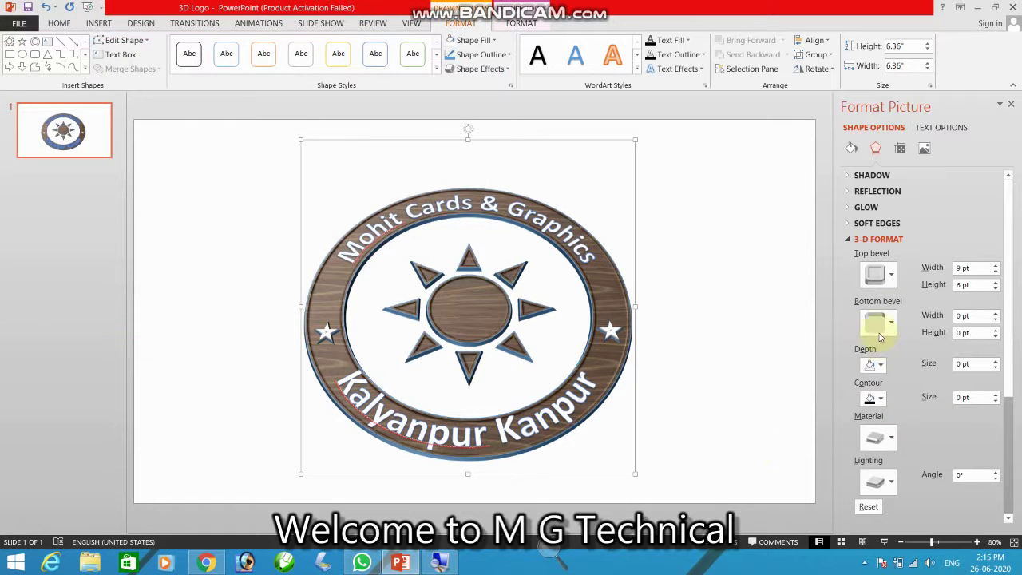
- Add a 6 pt by 6 pt bottom bevel preset to the logo
{"action": "left_click", "coordinate": [878, 328]}
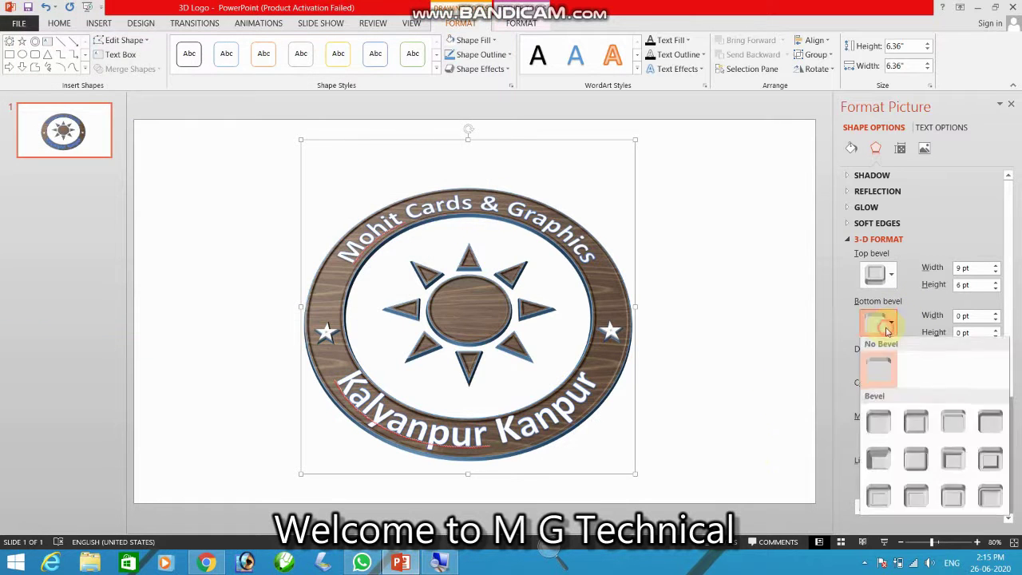
{"action": "left_click", "coordinate": [989, 459]}
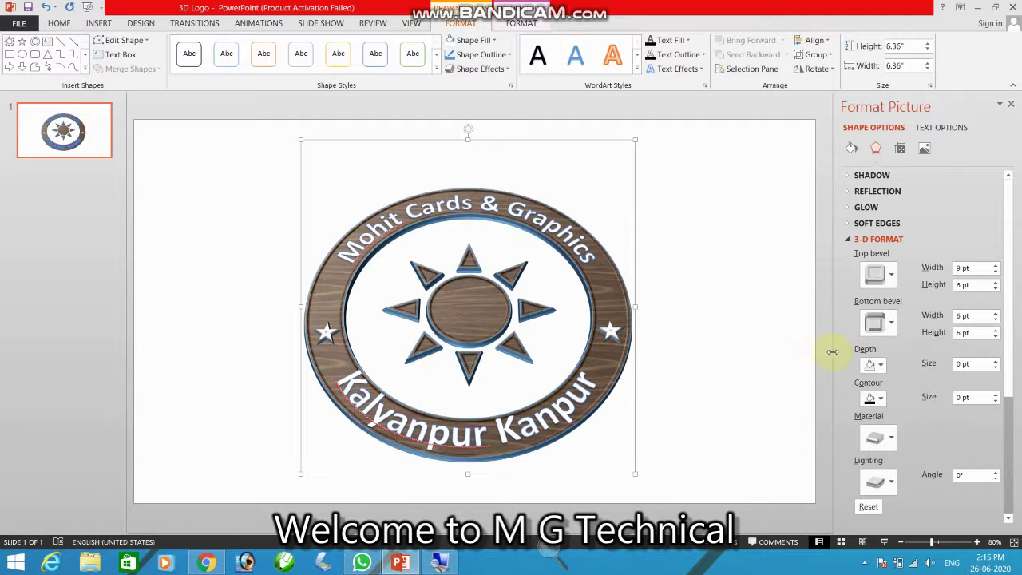
- Set the logo's 3-D depth colour to white
{"action": "left_click", "coordinate": [875, 364]}
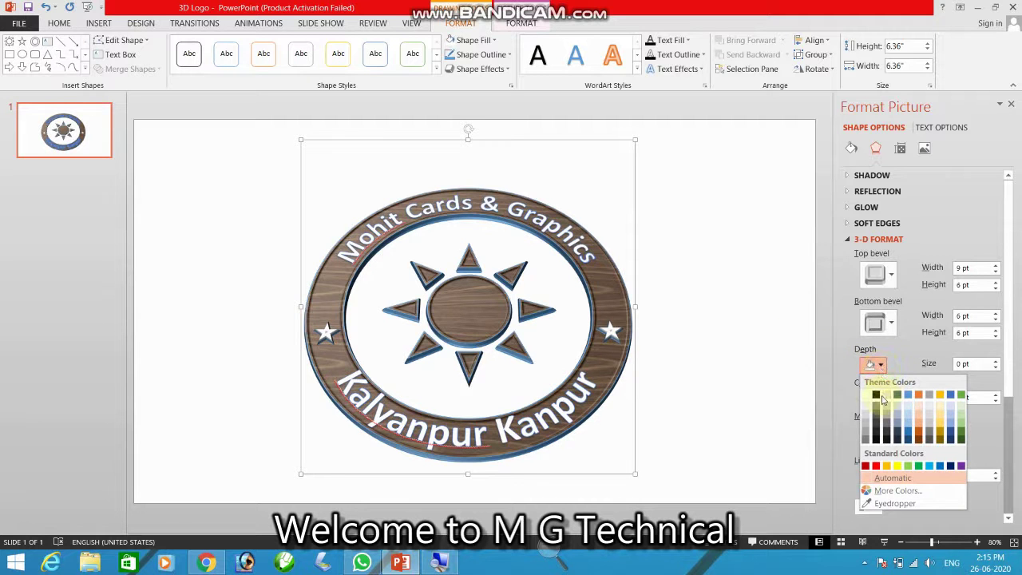
{"action": "left_click", "coordinate": [876, 395]}
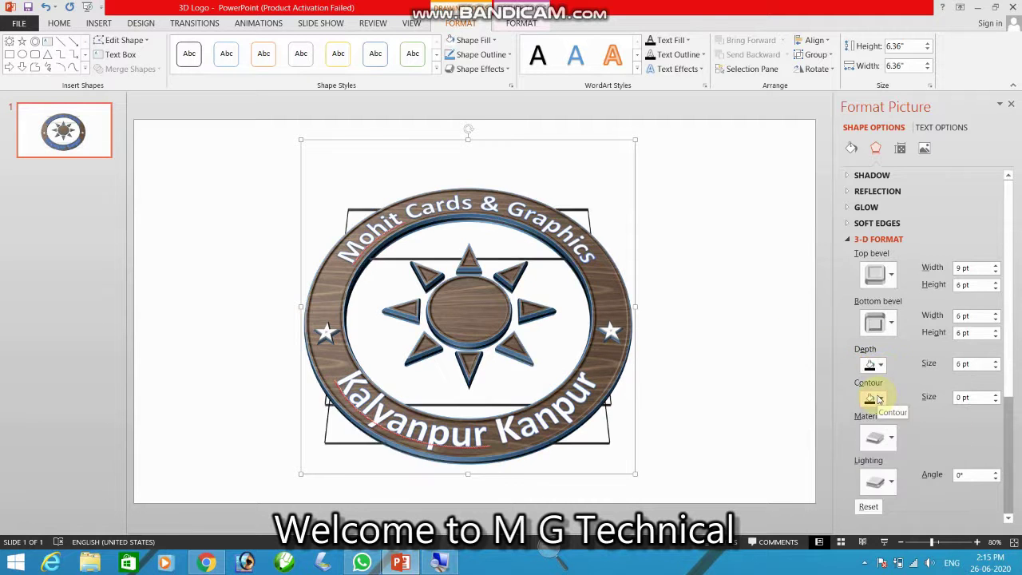
{"action": "left_click", "coordinate": [879, 369]}
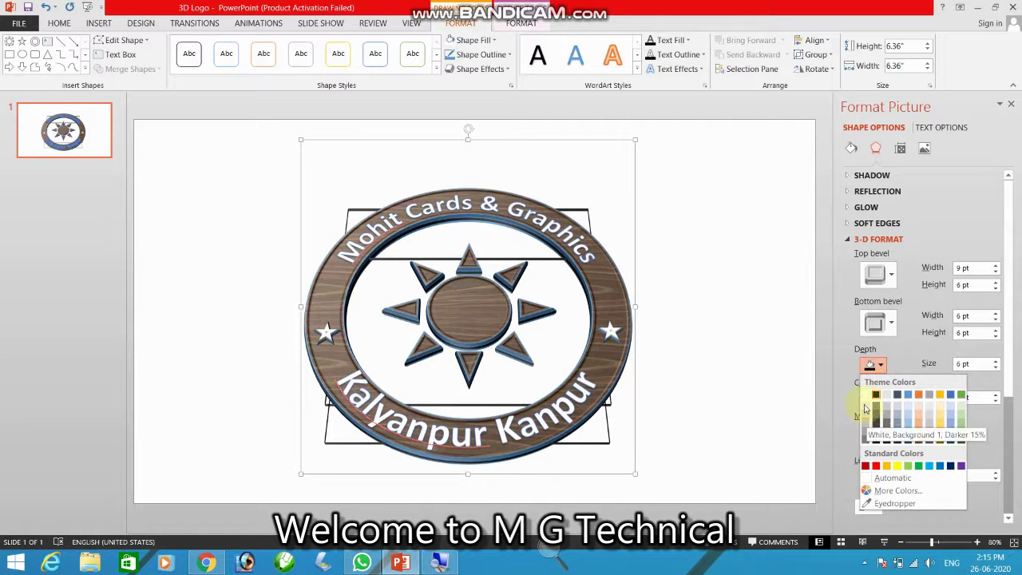
{"action": "left_click", "coordinate": [865, 395]}
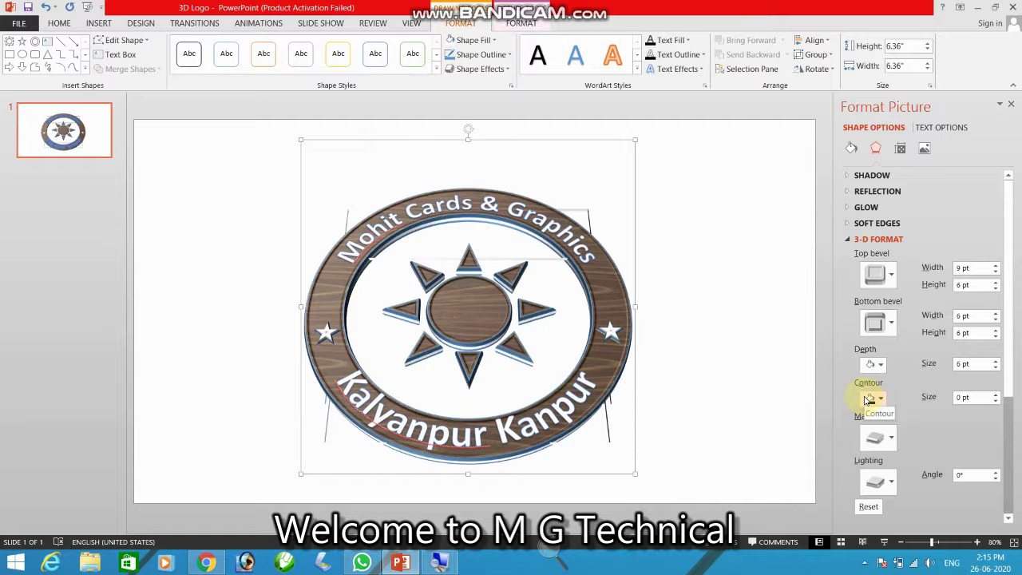
- Leave the contour colour unchanged and set the depth size back to 0 pt
{"action": "left_click", "coordinate": [872, 365]}
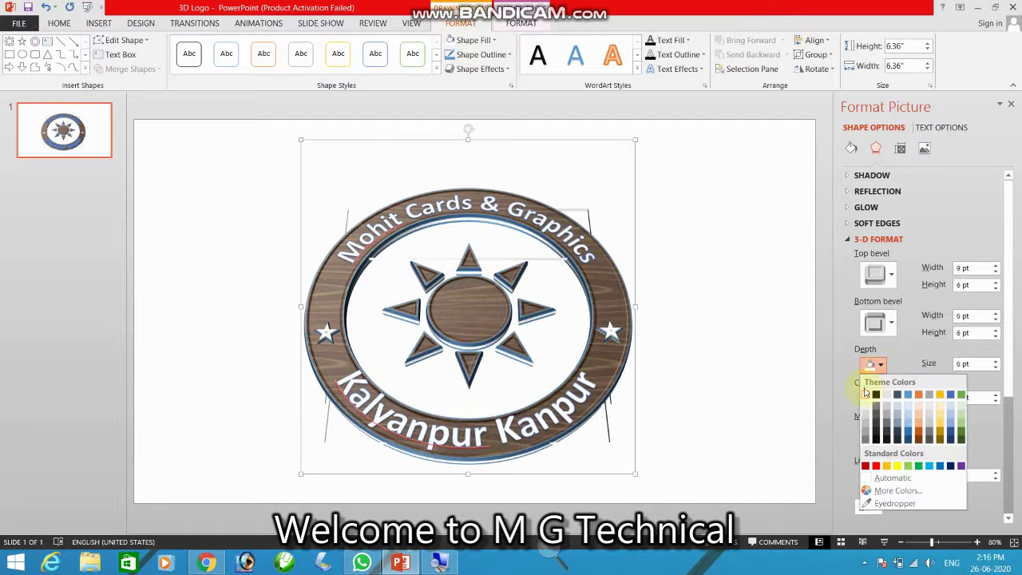
{"action": "left_click", "coordinate": [865, 397]}
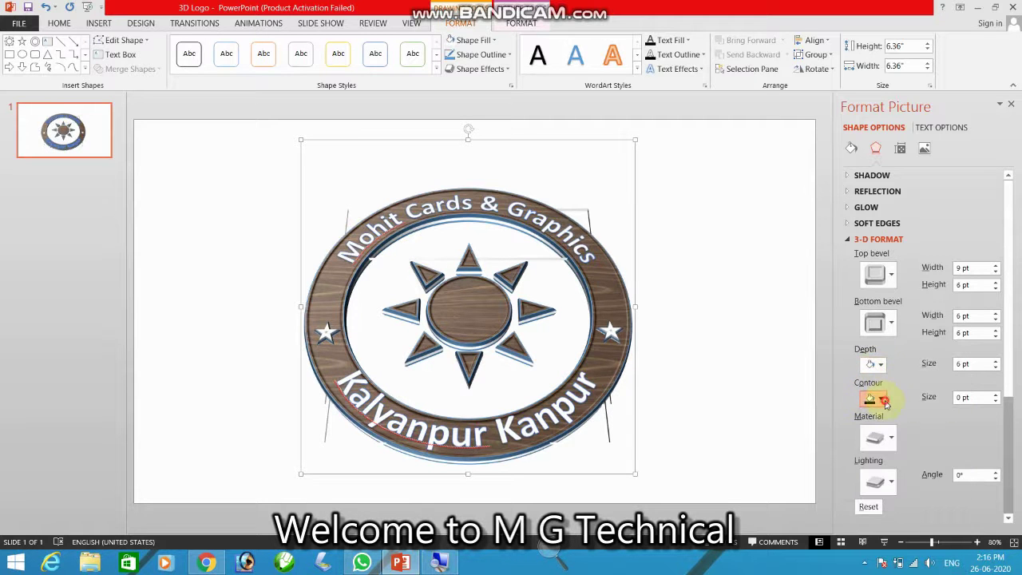
{"action": "left_click", "coordinate": [874, 397]}
{"action": "left_click", "coordinate": [894, 383]}
{"action": "left_click_drag", "start_coordinate": [982, 364], "coordinate": [918, 367]}
{"action": "type", "text": "0"}
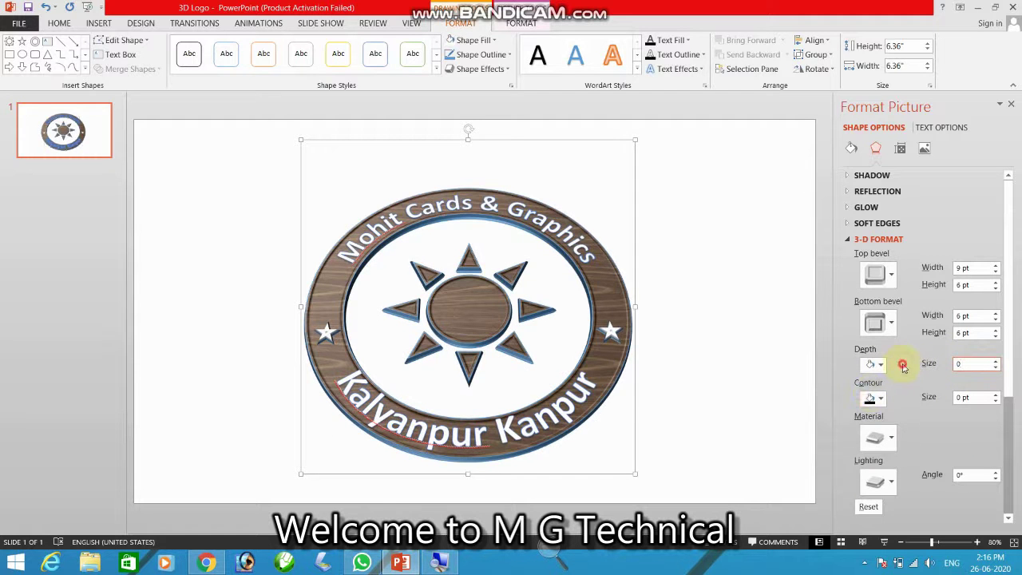
- Compare standard and special-effect material presets, settling on Special Effect > Dark Edge
{"action": "left_click", "coordinate": [876, 444]}
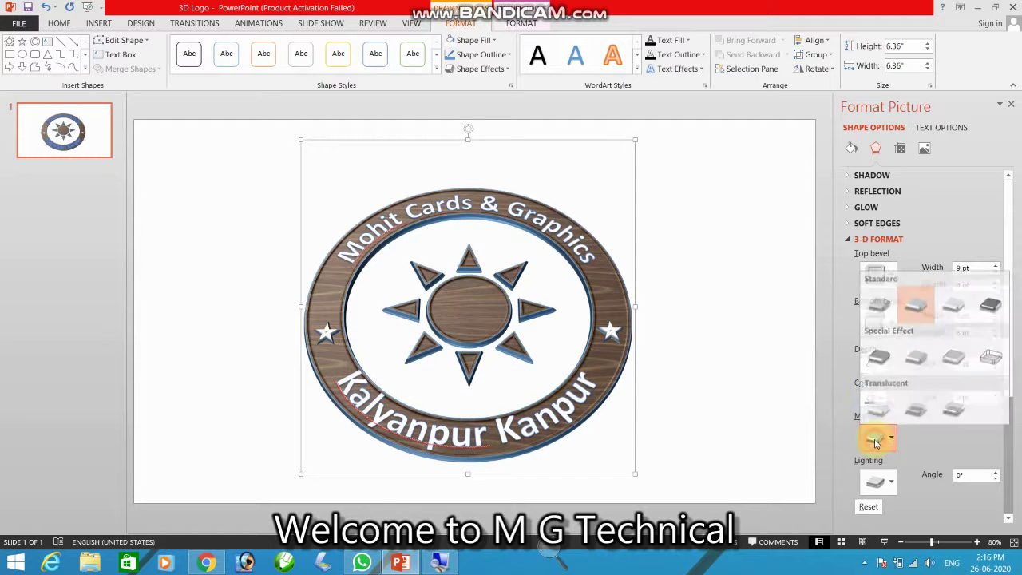
{"action": "left_click", "coordinate": [878, 353]}
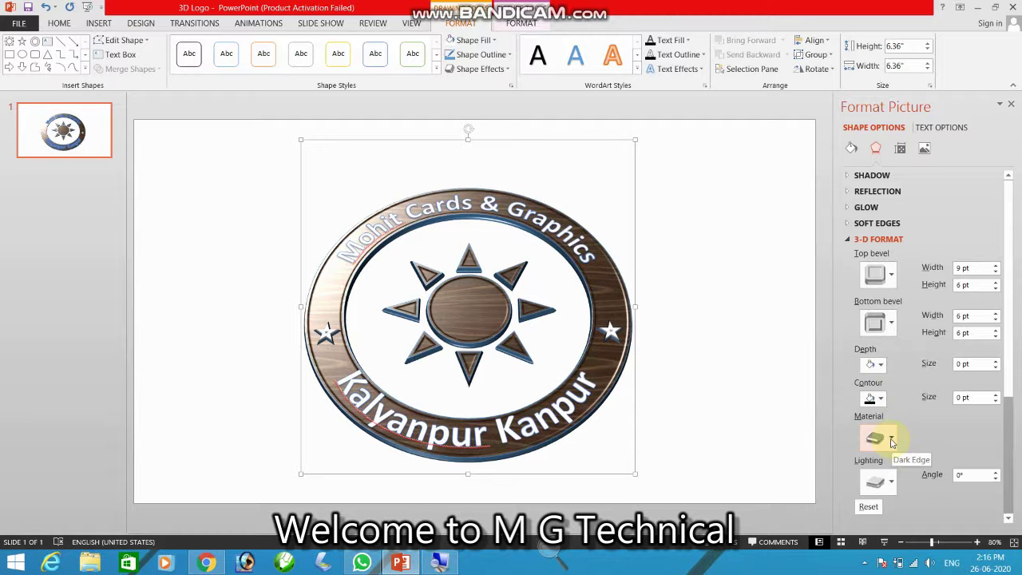
{"action": "left_click", "coordinate": [892, 442]}
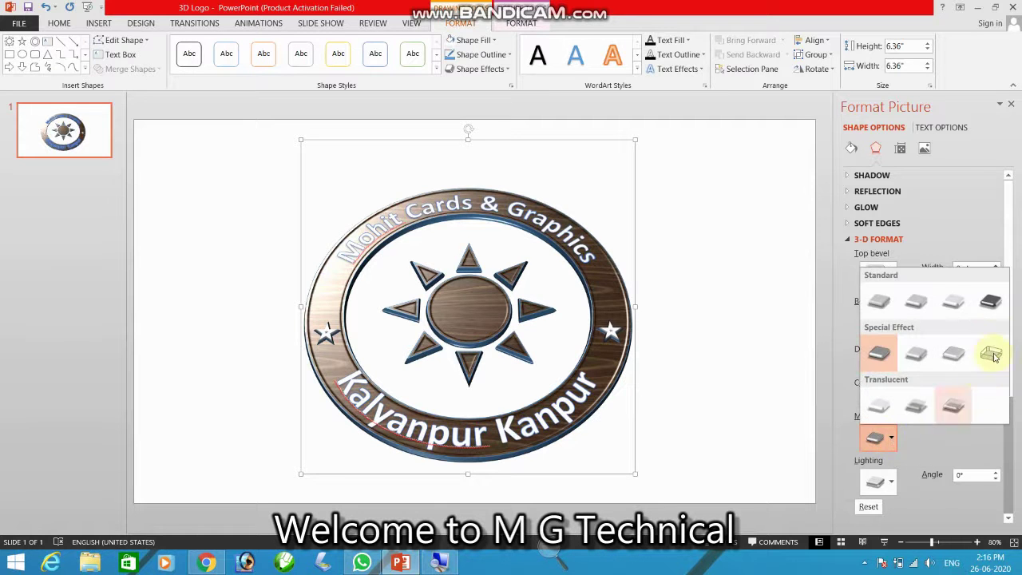
{"action": "left_click", "coordinate": [990, 307]}
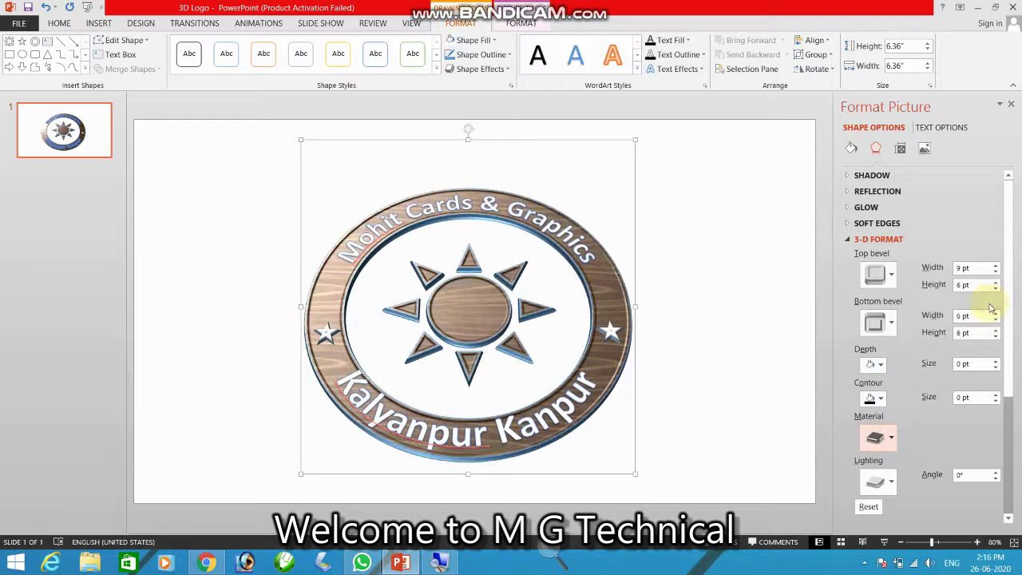
{"action": "left_click", "coordinate": [890, 436]}
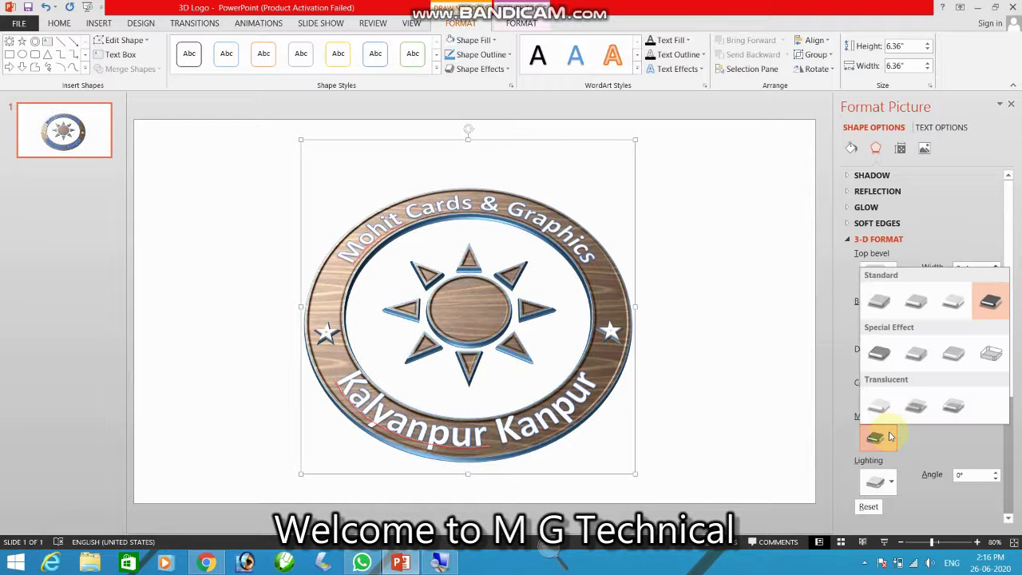
{"action": "left_click", "coordinate": [917, 356]}
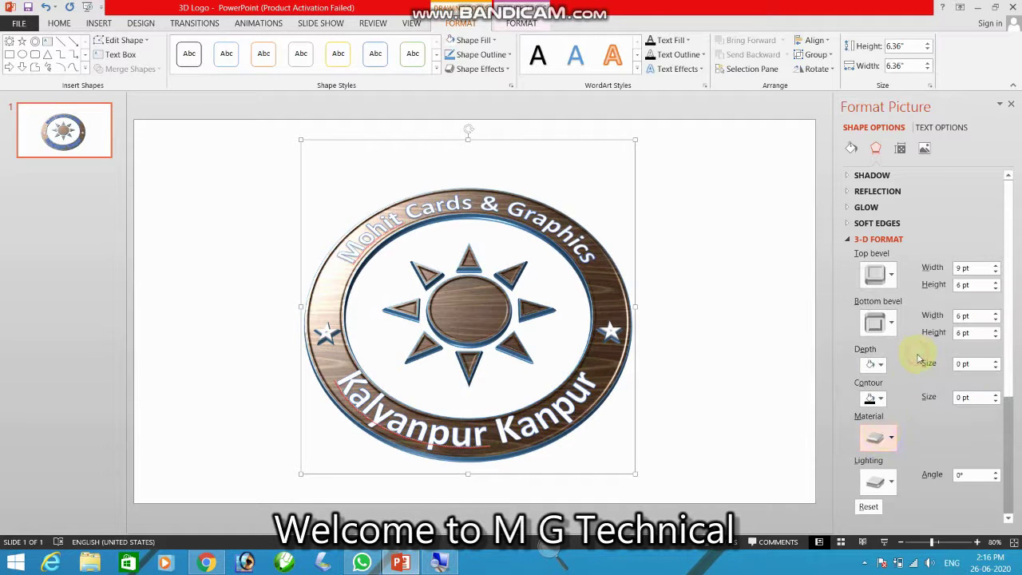
{"action": "left_click", "coordinate": [890, 438]}
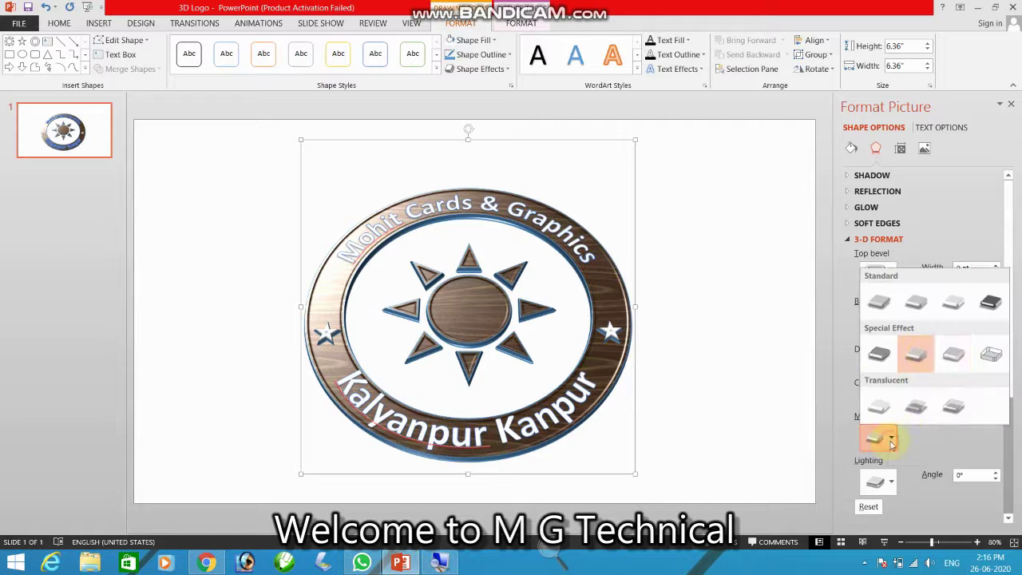
{"action": "left_click", "coordinate": [864, 353]}
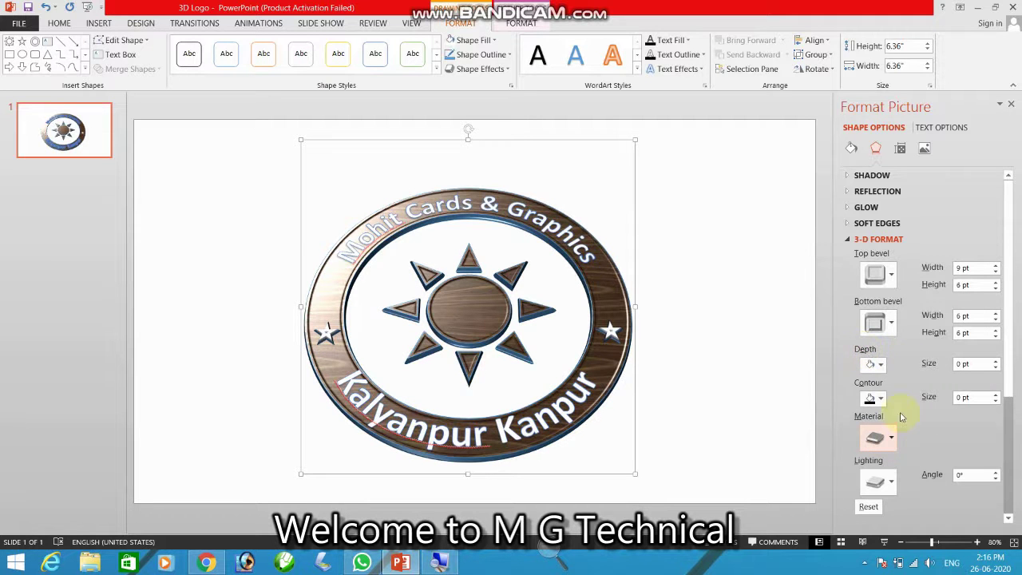
- Try Warm, Cool and Special lighting presets on the logo, including Morning
{"action": "left_click", "coordinate": [878, 484]}
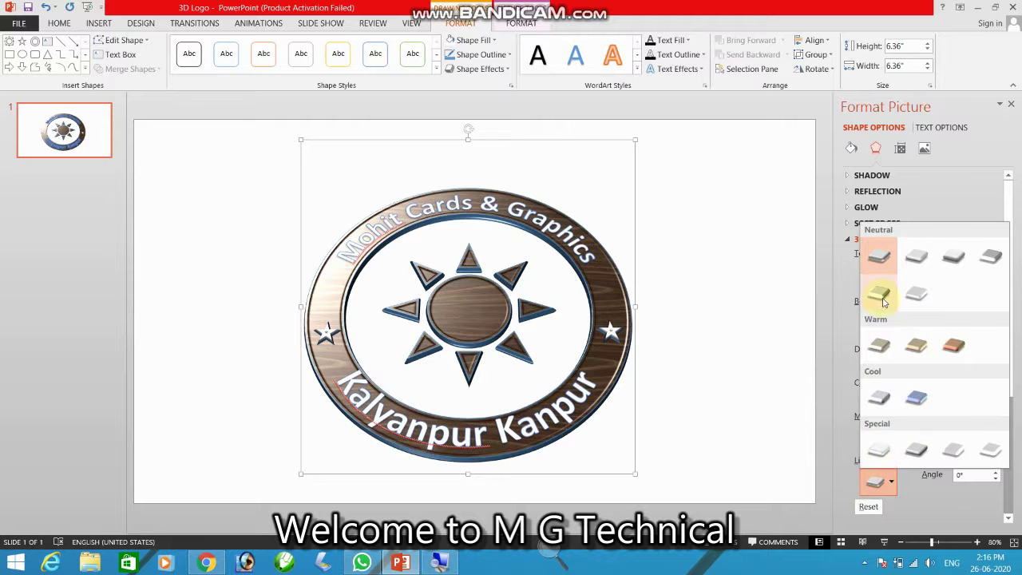
{"action": "left_click", "coordinate": [954, 345]}
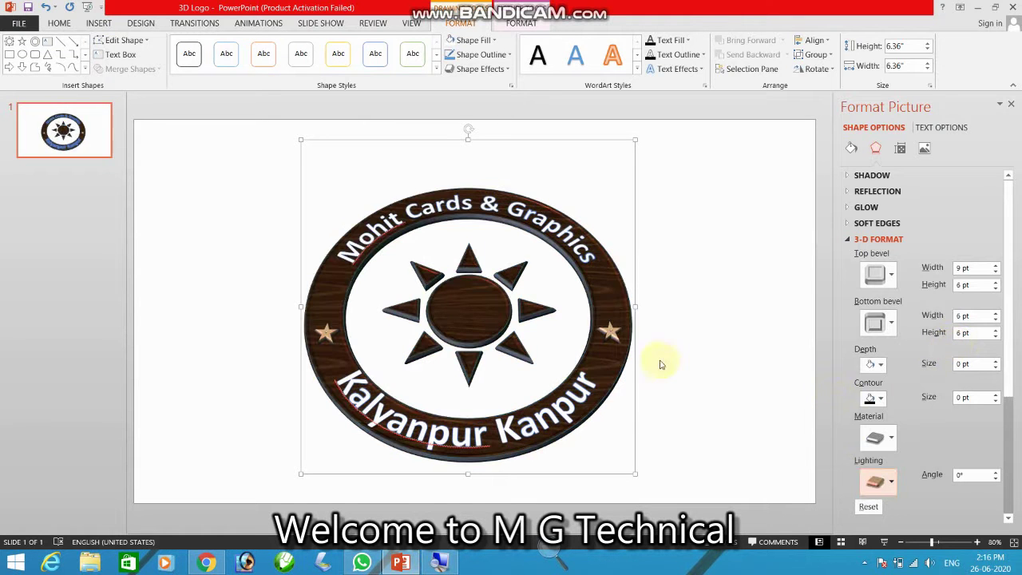
{"action": "left_click", "coordinate": [887, 481]}
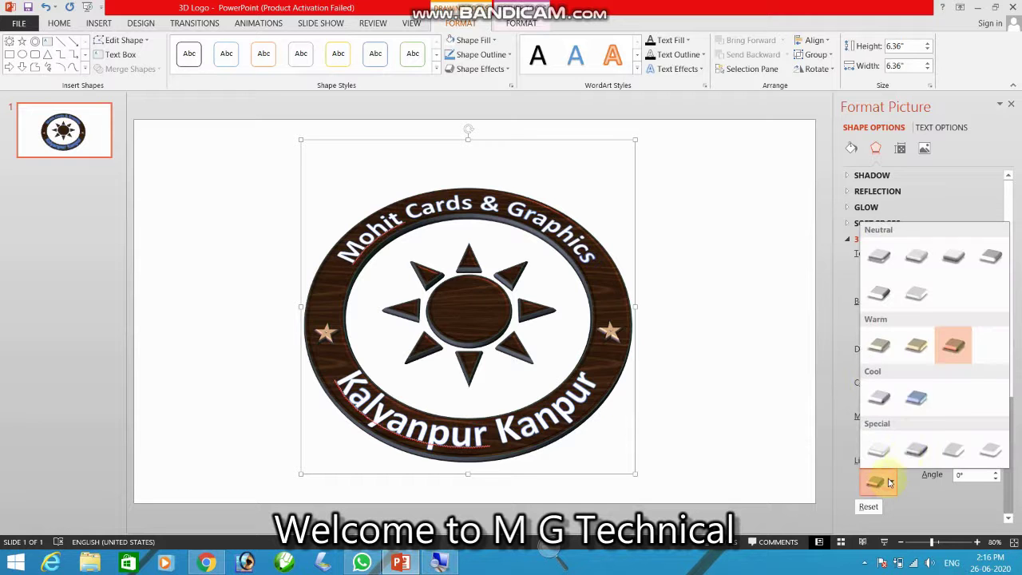
{"action": "left_click", "coordinate": [918, 393]}
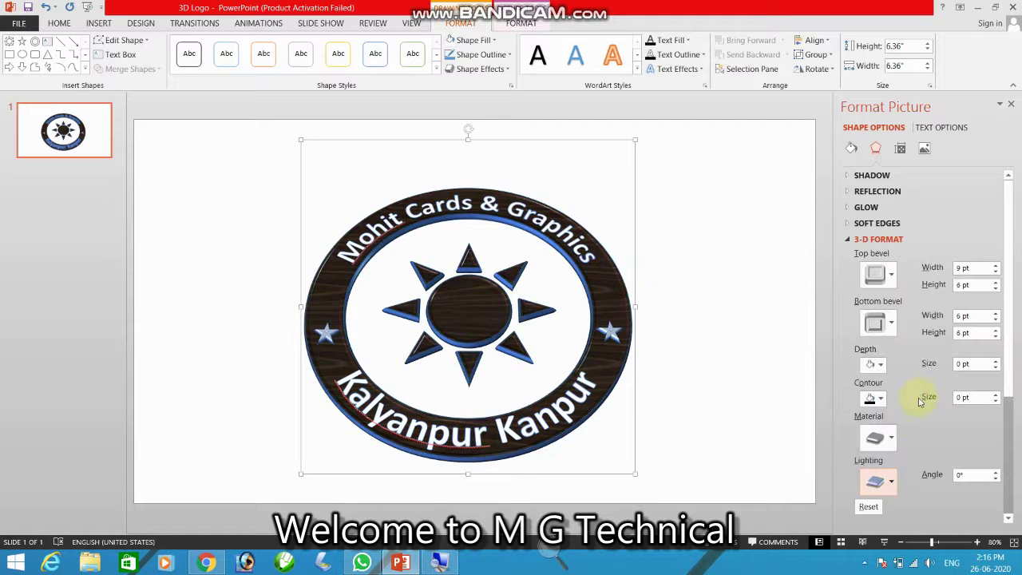
{"action": "left_click", "coordinate": [884, 477]}
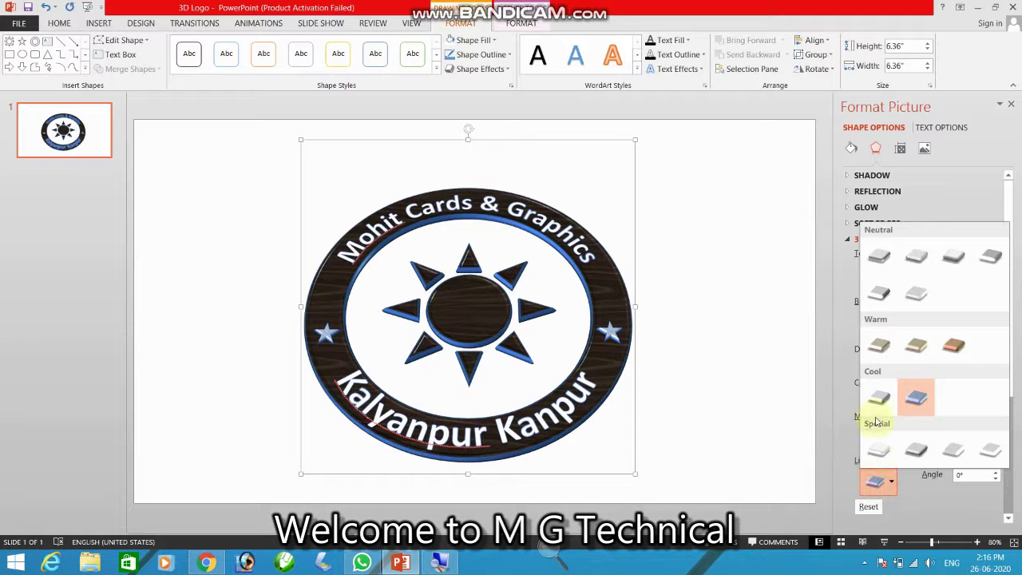
{"action": "left_click", "coordinate": [916, 451]}
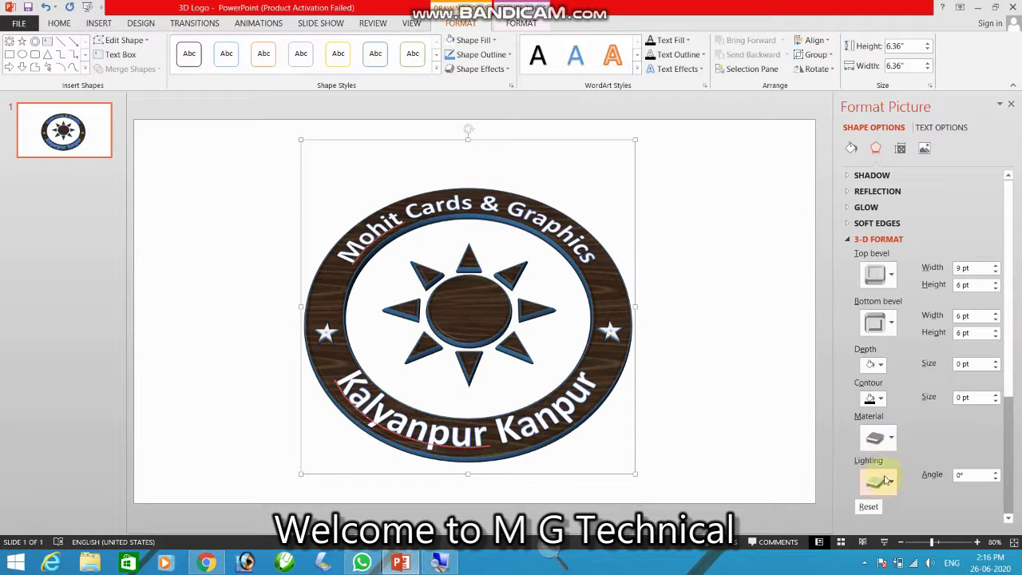
{"action": "left_click", "coordinate": [878, 481]}
{"action": "left_click", "coordinate": [878, 345]}
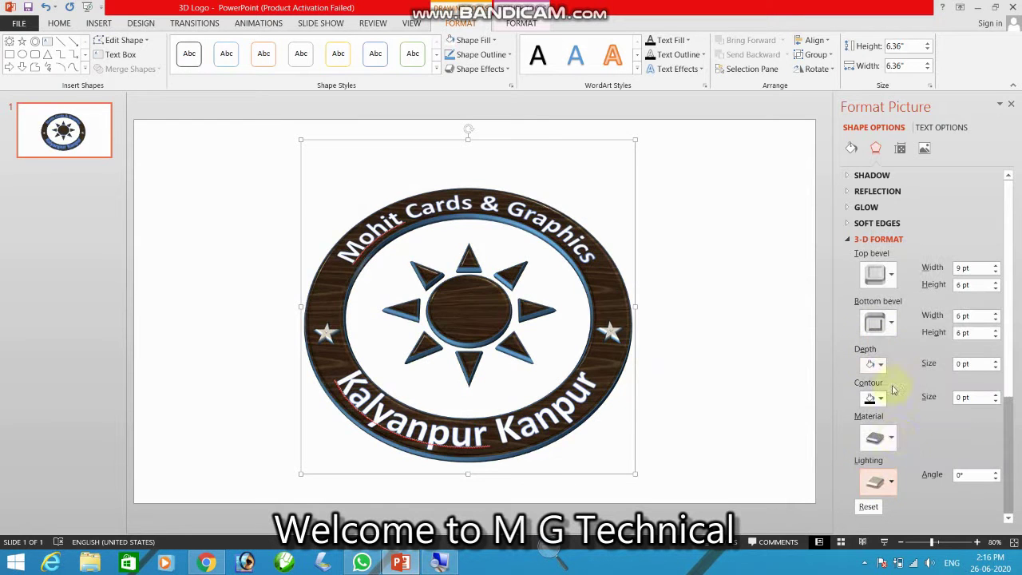
- Apply a Neutral lighting preset to the logo
{"action": "left_click", "coordinate": [886, 483]}
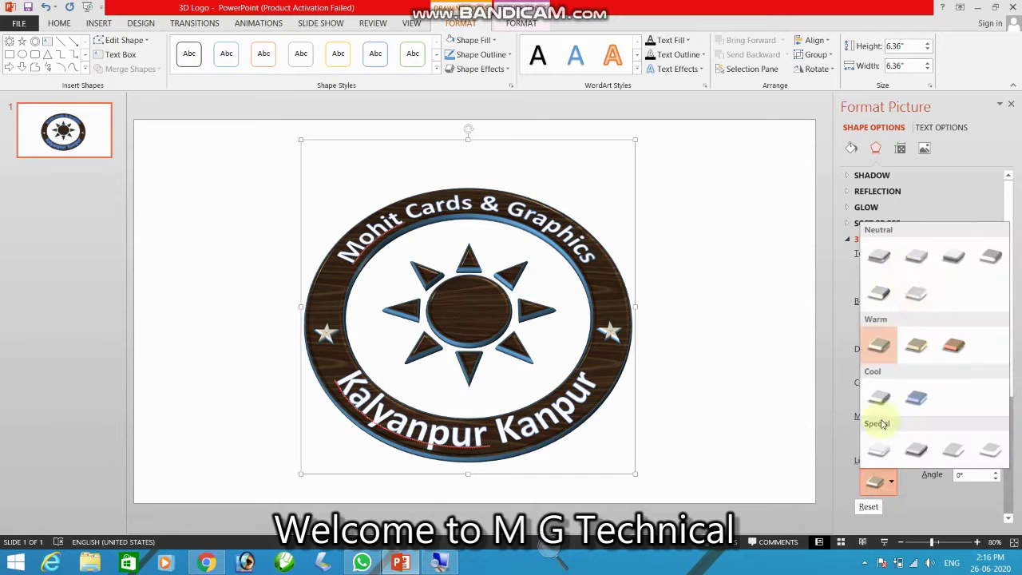
{"action": "left_click", "coordinate": [956, 257]}
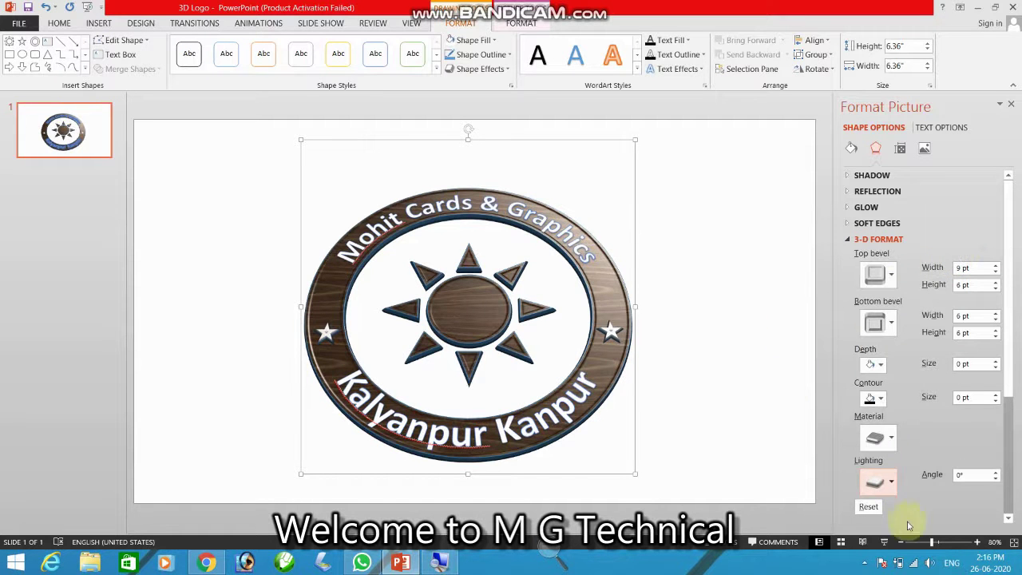
{"action": "left_click", "coordinate": [884, 481]}
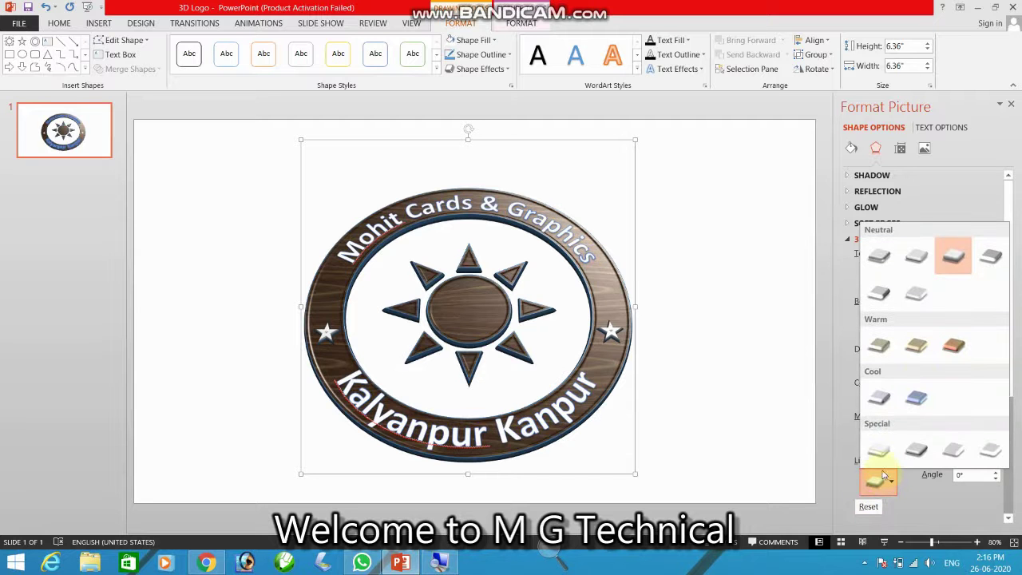
{"action": "left_click", "coordinate": [878, 258]}
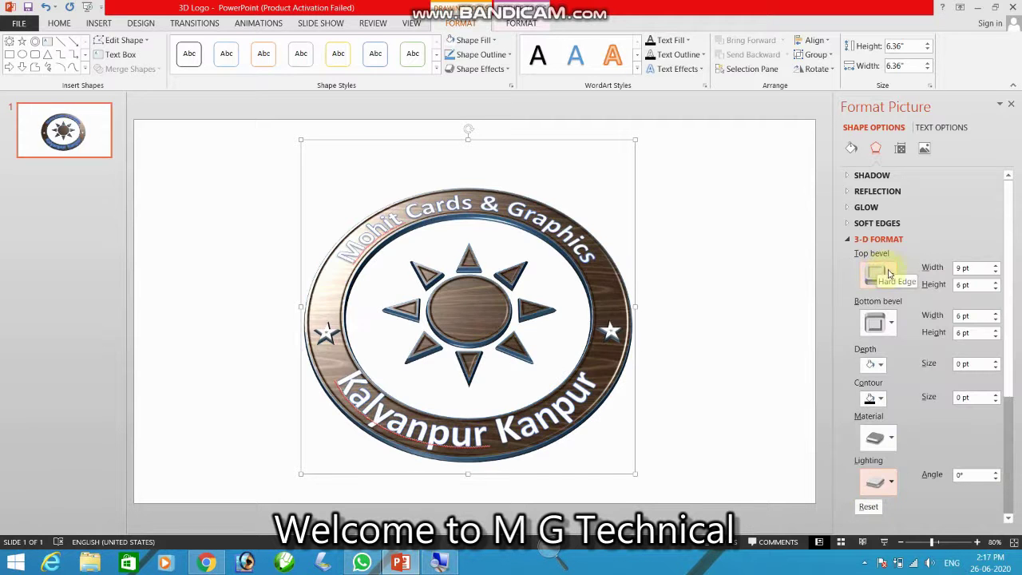
- Check the 3-D Rotation presets without changes, then deselect the logo to show Format Background
{"action": "scroll", "coordinate": [846, 399], "scroll_direction": "down", "scroll_amount": 1}
{"action": "scroll", "coordinate": [894, 471], "scroll_direction": "down", "scroll_amount": 1}
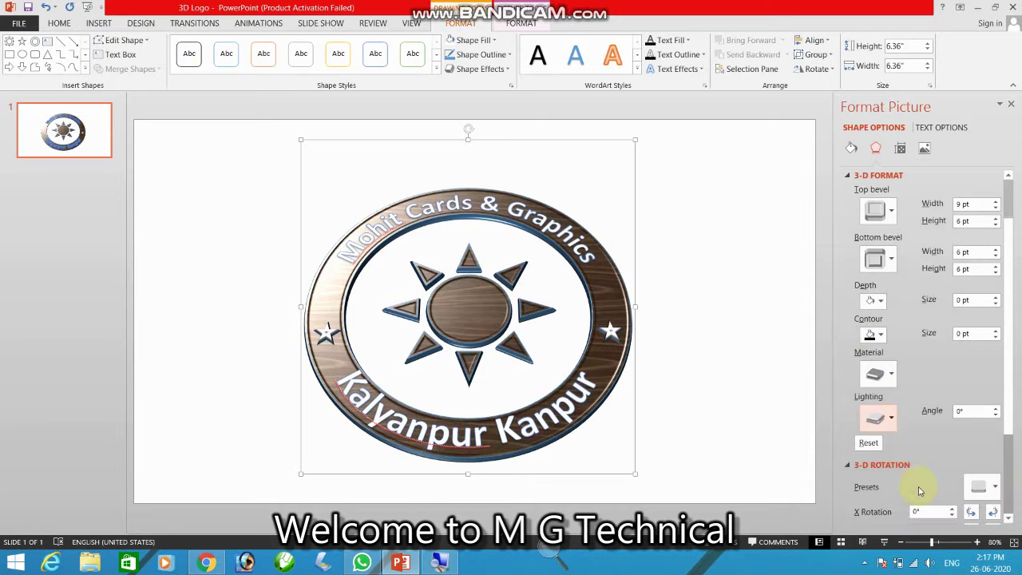
{"action": "scroll", "coordinate": [918, 486], "scroll_direction": "down", "scroll_amount": 1}
{"action": "scroll", "coordinate": [920, 480], "scroll_direction": "down", "scroll_amount": 1}
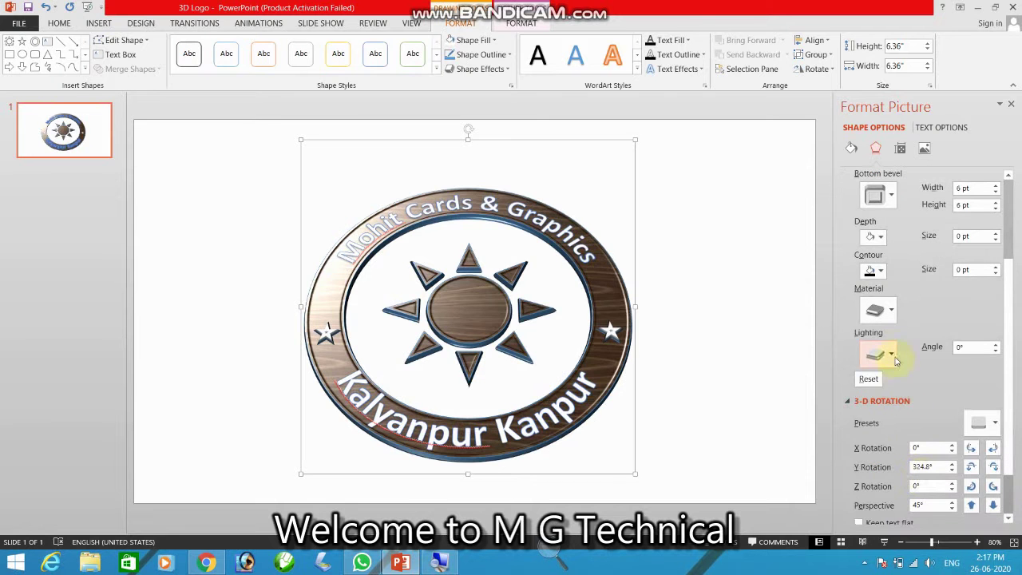
{"action": "scroll", "coordinate": [895, 361], "scroll_direction": "down", "scroll_amount": 1}
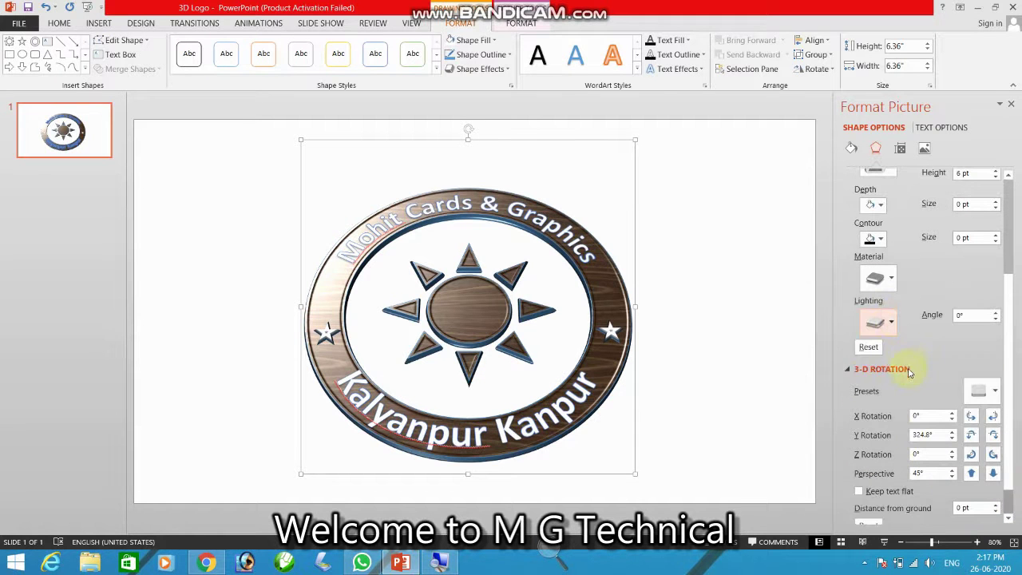
{"action": "left_click", "coordinate": [993, 399]}
{"action": "left_click", "coordinate": [993, 398]}
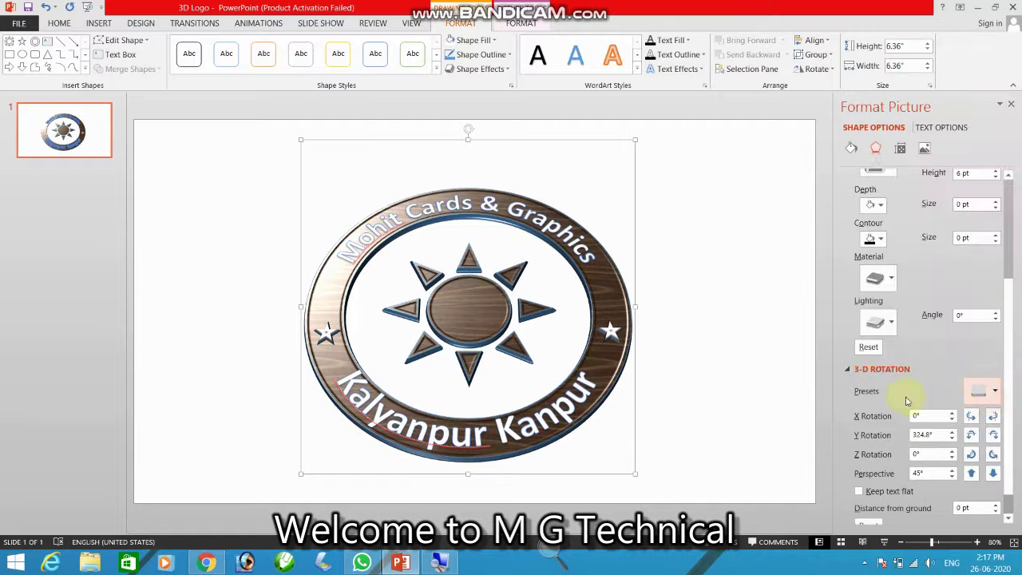
{"action": "scroll", "coordinate": [906, 400], "scroll_direction": "down", "scroll_amount": 1}
{"action": "scroll", "coordinate": [906, 400], "scroll_direction": "up", "scroll_amount": 4}
{"action": "scroll", "coordinate": [906, 400], "scroll_direction": "up", "scroll_amount": 2}
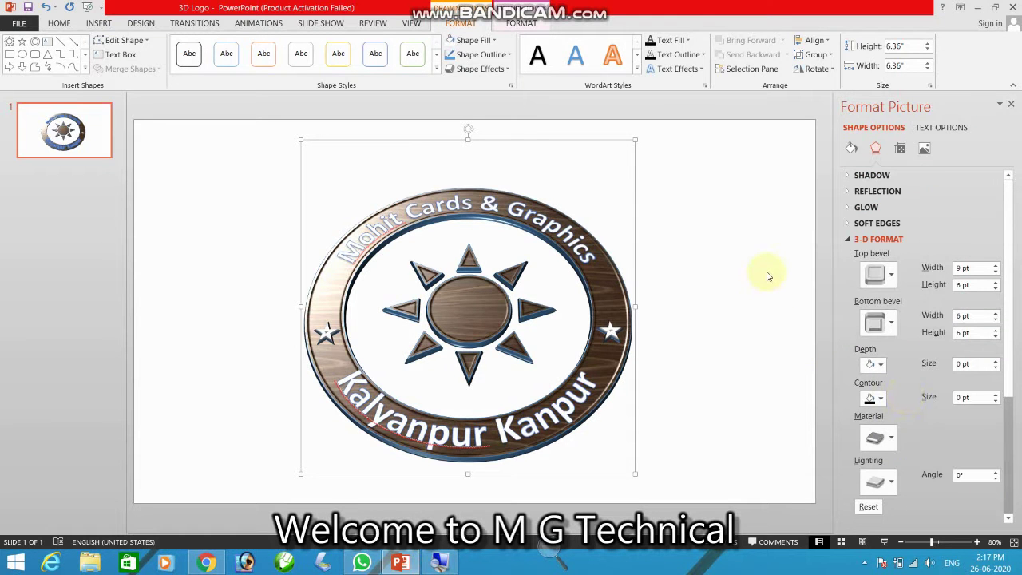
{"action": "left_click", "coordinate": [724, 253]}
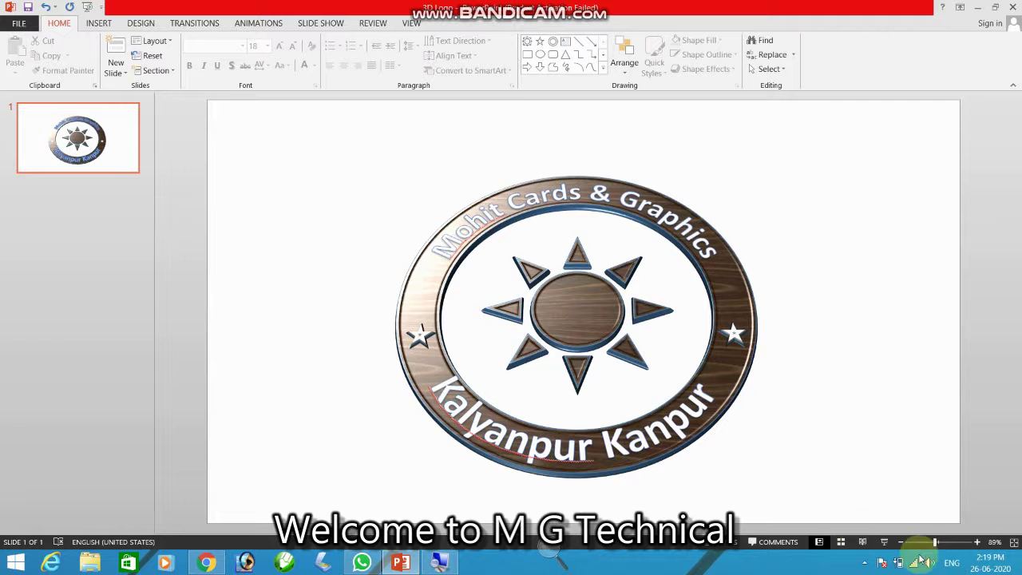
- Pick the Oval from Insert > Shapes > Basic Shapes
{"action": "left_click", "coordinate": [864, 563]}
{"action": "left_click", "coordinate": [822, 327]}
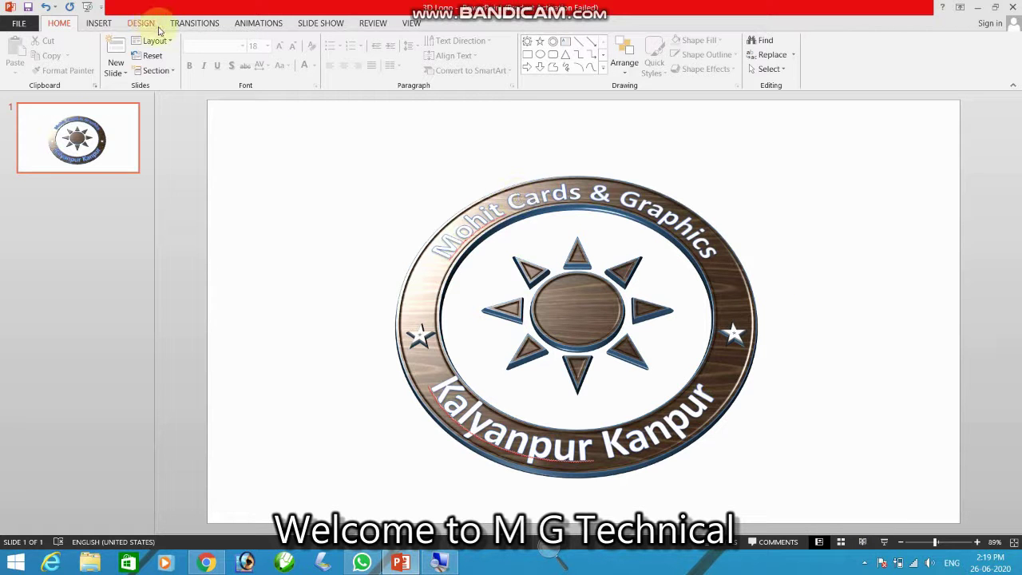
{"action": "left_click", "coordinate": [98, 23]}
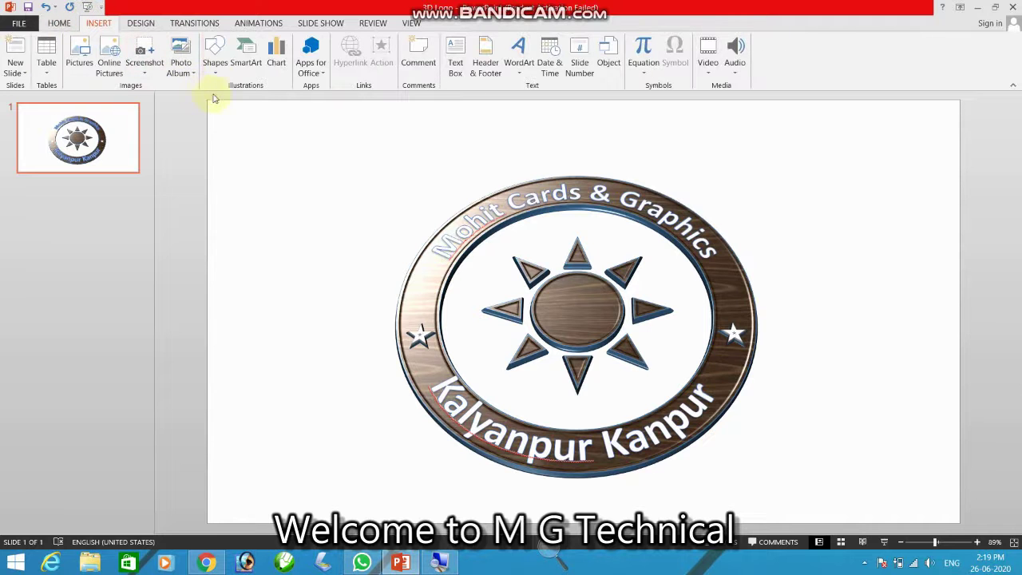
{"action": "left_click", "coordinate": [217, 68]}
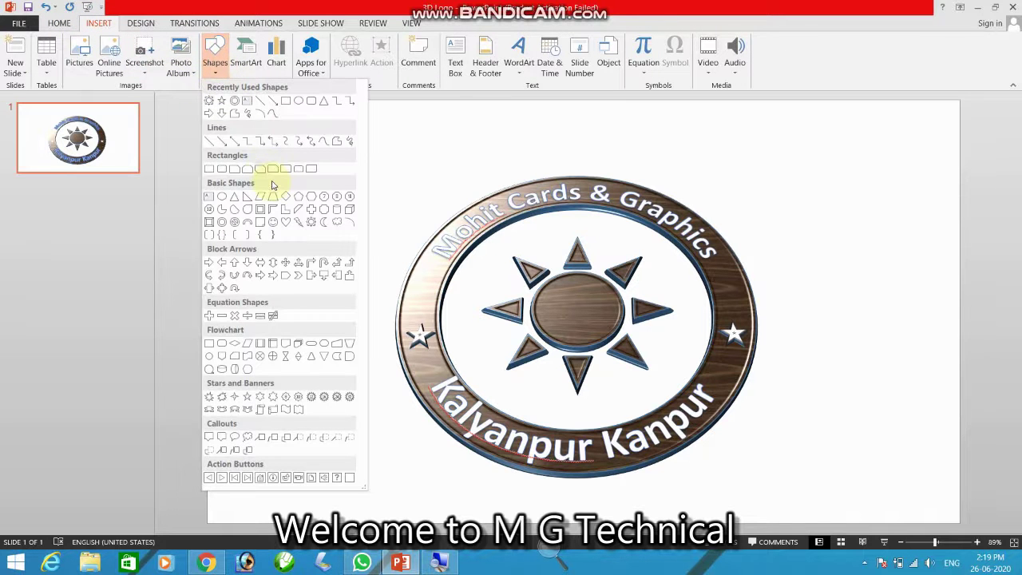
{"action": "left_click", "coordinate": [227, 201]}
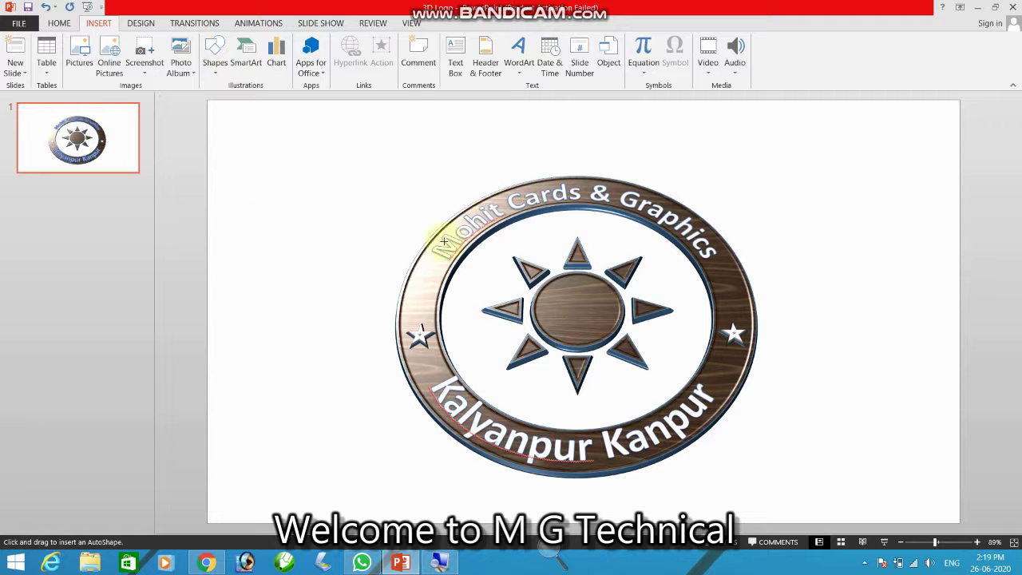
- Draw an oval over the logo and resize it to cover the ring, about 5.08 by 6.04 inches
{"action": "left_click_drag", "start_coordinate": [445, 230], "coordinate": [732, 415]}
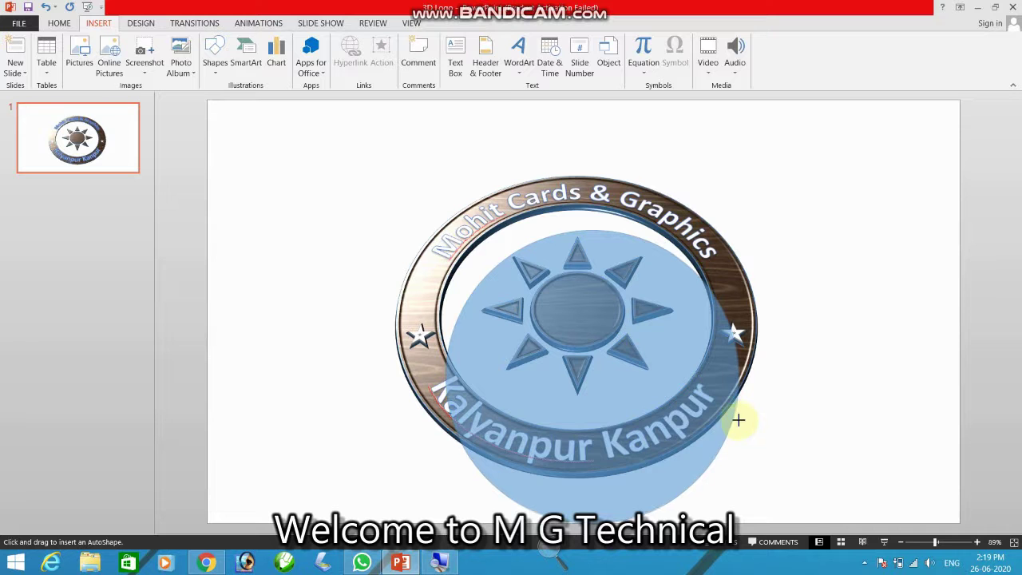
{"action": "left_click_drag", "start_coordinate": [733, 415], "coordinate": [761, 445]}
{"action": "left_click_drag", "start_coordinate": [572, 317], "coordinate": [564, 287]}
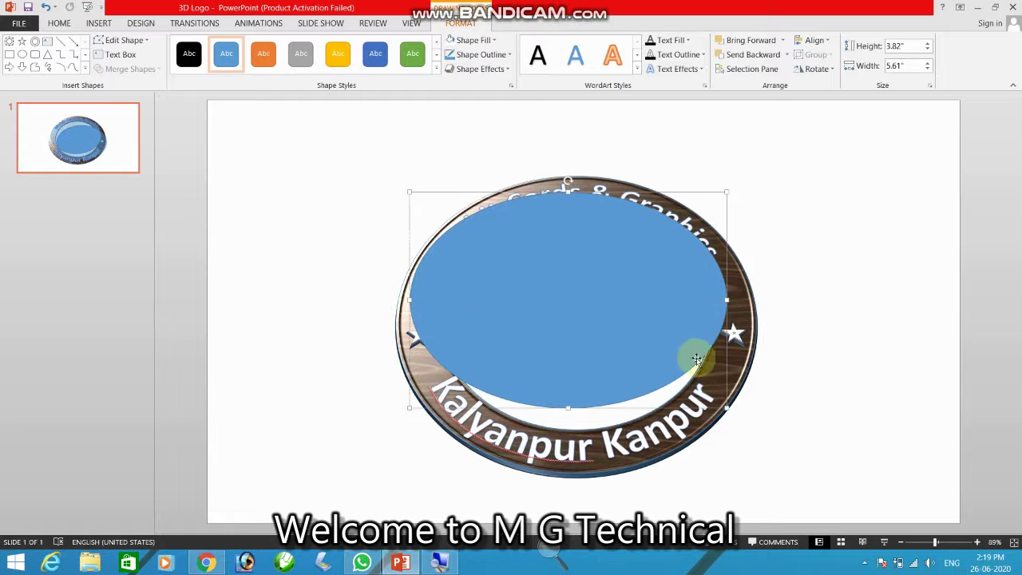
{"action": "left_click_drag", "start_coordinate": [728, 302], "coordinate": [737, 300]}
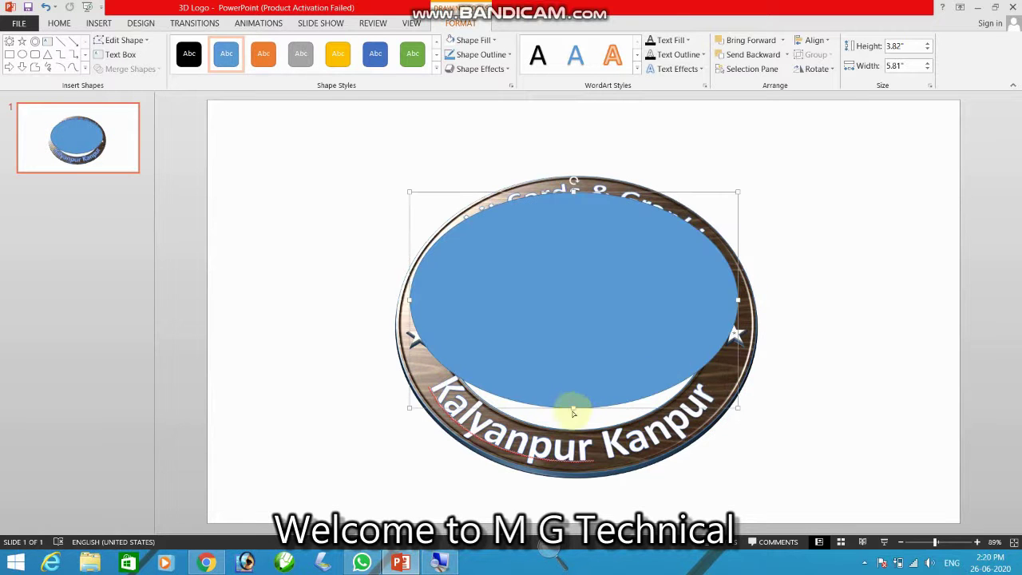
{"action": "left_click_drag", "start_coordinate": [572, 409], "coordinate": [563, 455]}
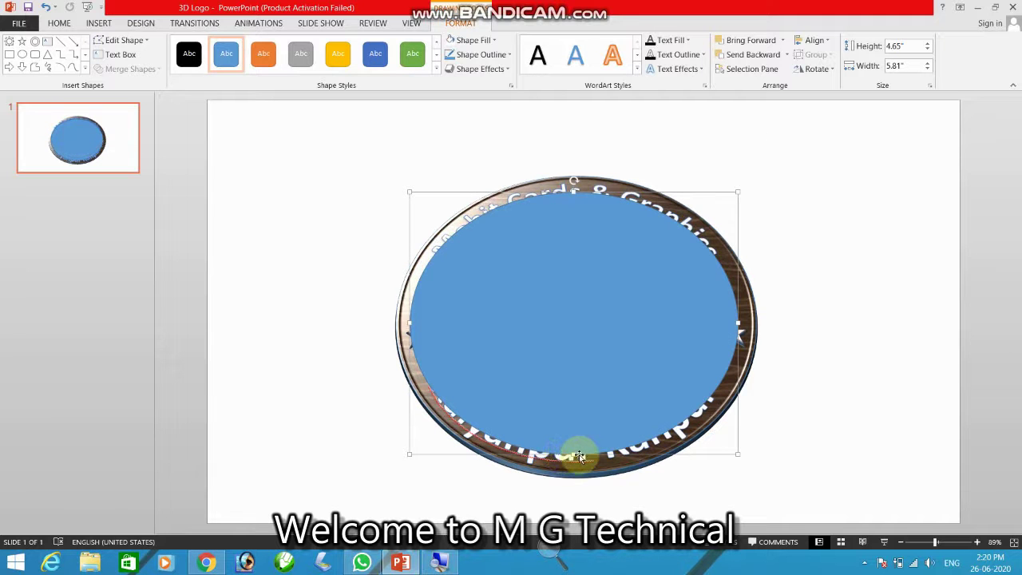
{"action": "left_click_drag", "start_coordinate": [563, 455], "coordinate": [571, 466]}
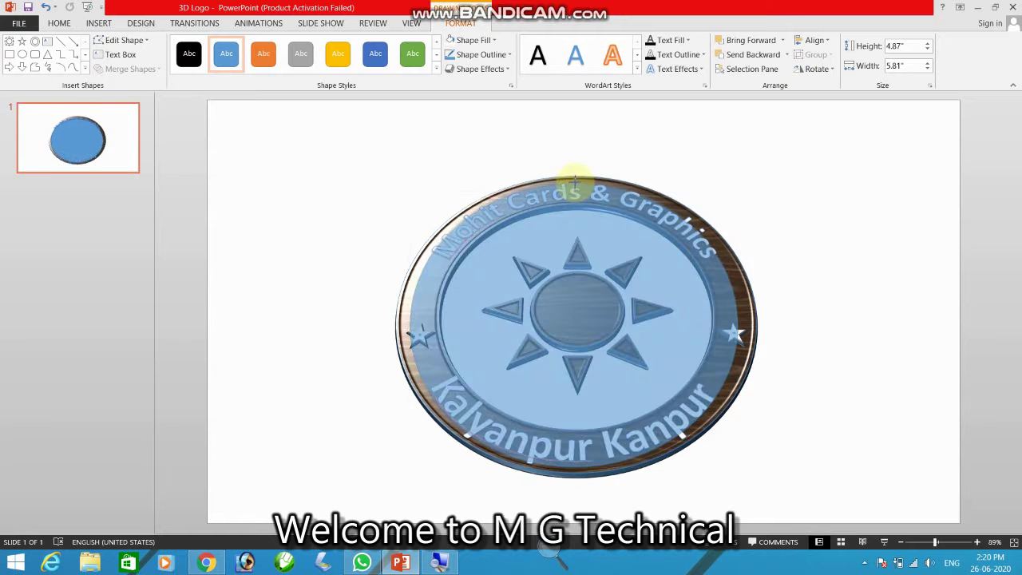
{"action": "left_click_drag", "start_coordinate": [572, 190], "coordinate": [581, 173]}
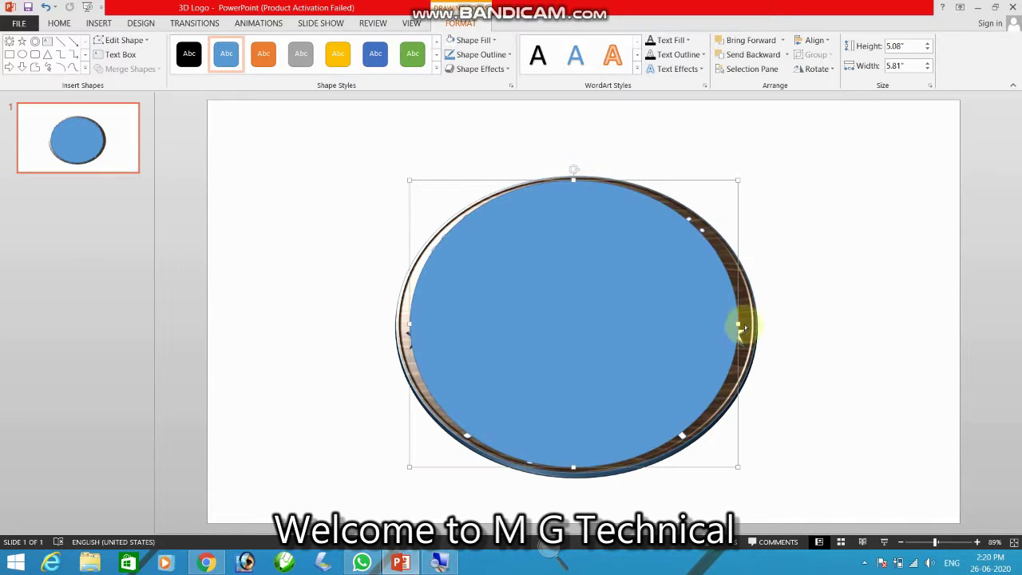
{"action": "left_click_drag", "start_coordinate": [739, 324], "coordinate": [751, 323]}
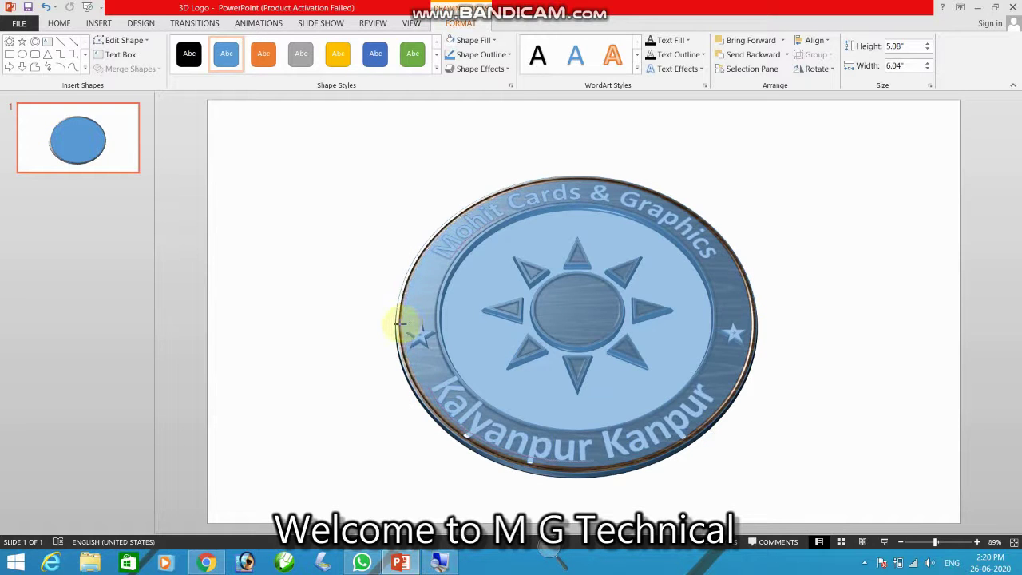
{"action": "left_click_drag", "start_coordinate": [407, 323], "coordinate": [397, 323]}
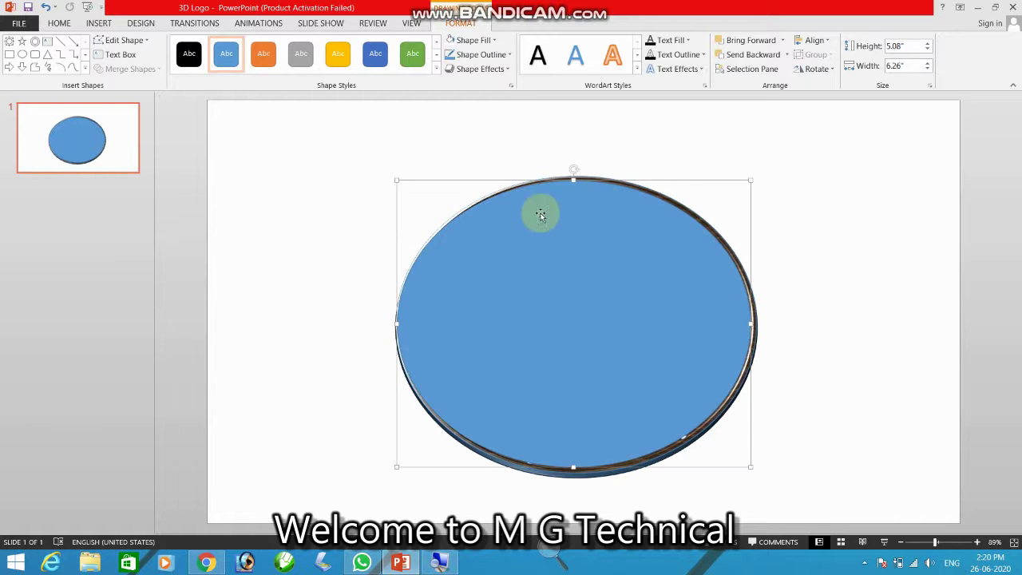
- Show the Selection Pane, open Format Shape for the oval, and choose Gradient fill
{"action": "left_click", "coordinate": [743, 73]}
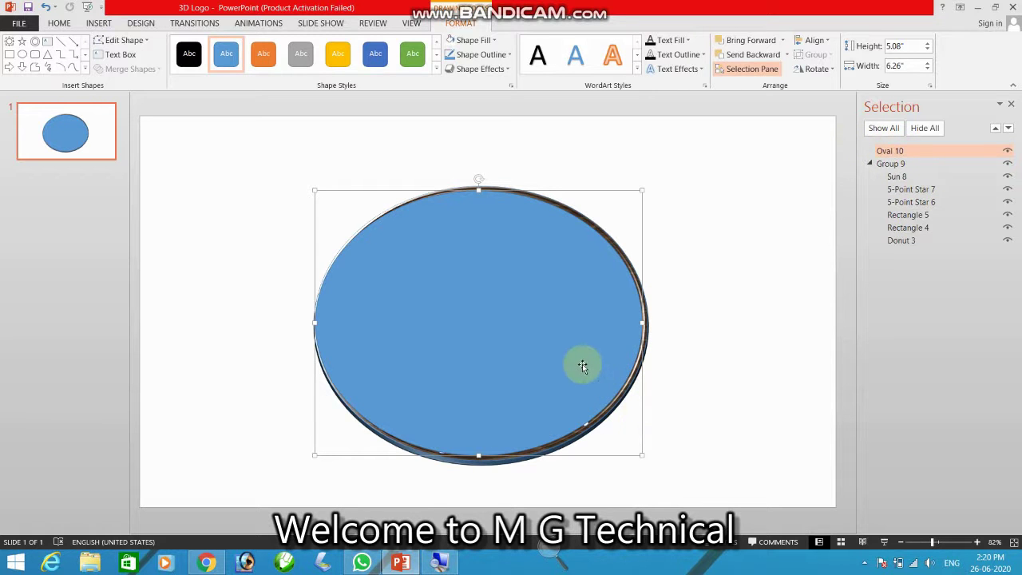
{"action": "right_click", "coordinate": [577, 297]}
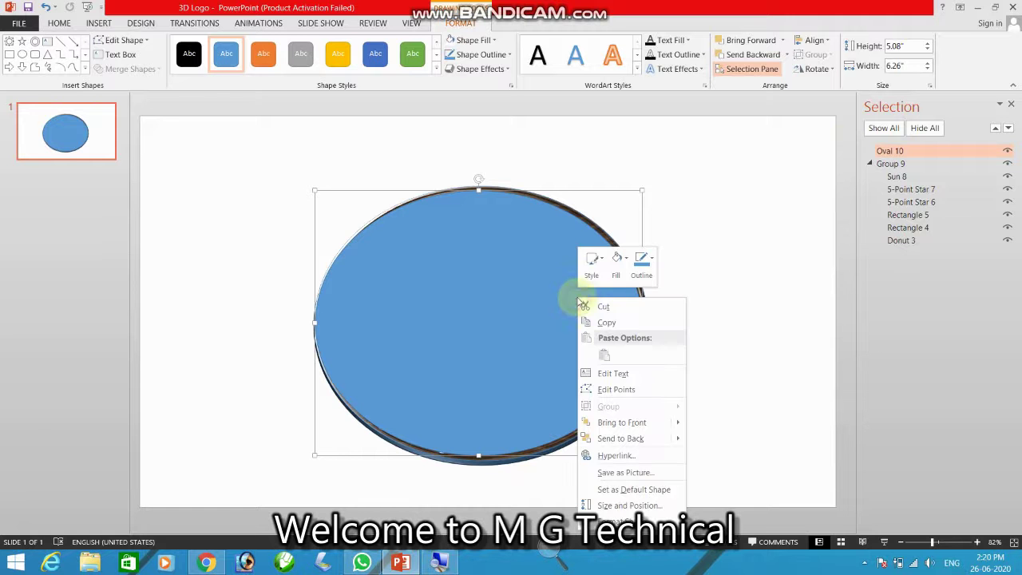
{"action": "left_click", "coordinate": [655, 511]}
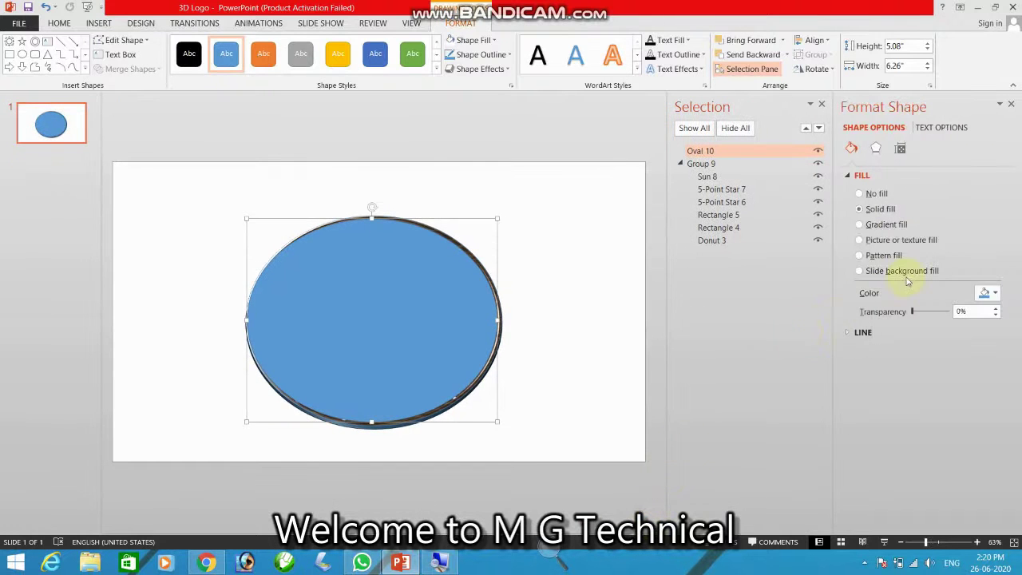
{"action": "left_click", "coordinate": [986, 293]}
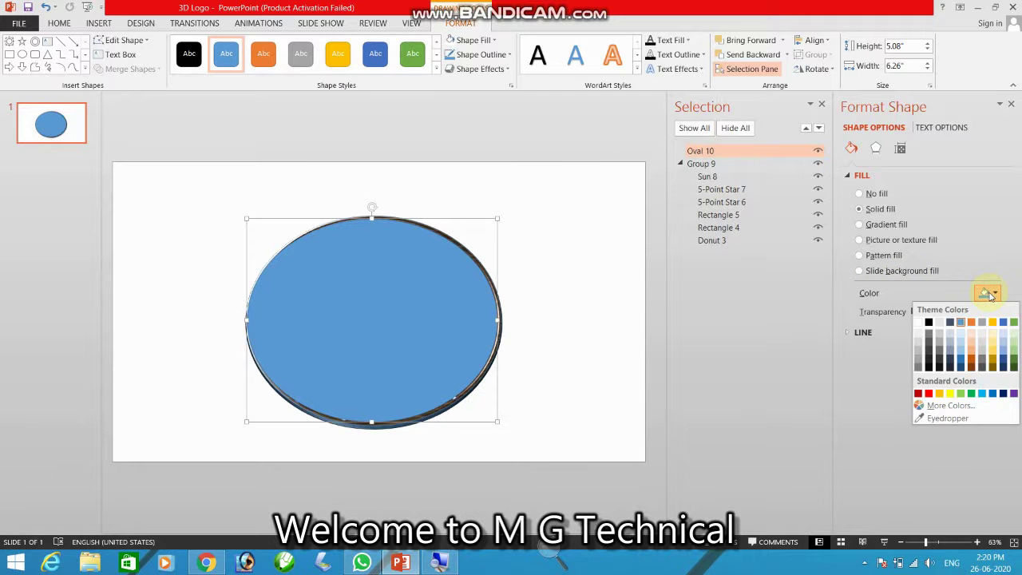
{"action": "left_click", "coordinate": [989, 294]}
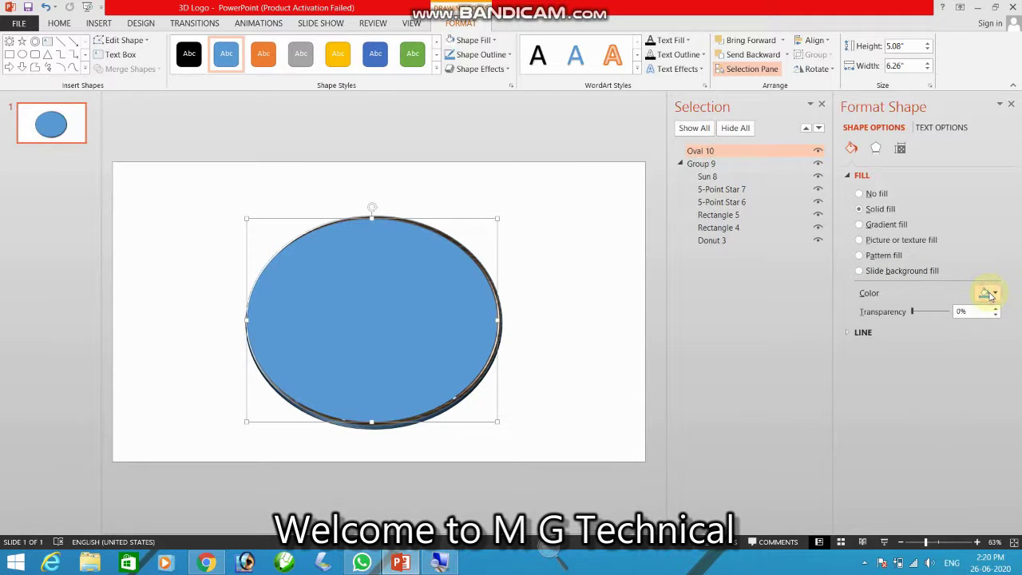
{"action": "left_click", "coordinate": [898, 225]}
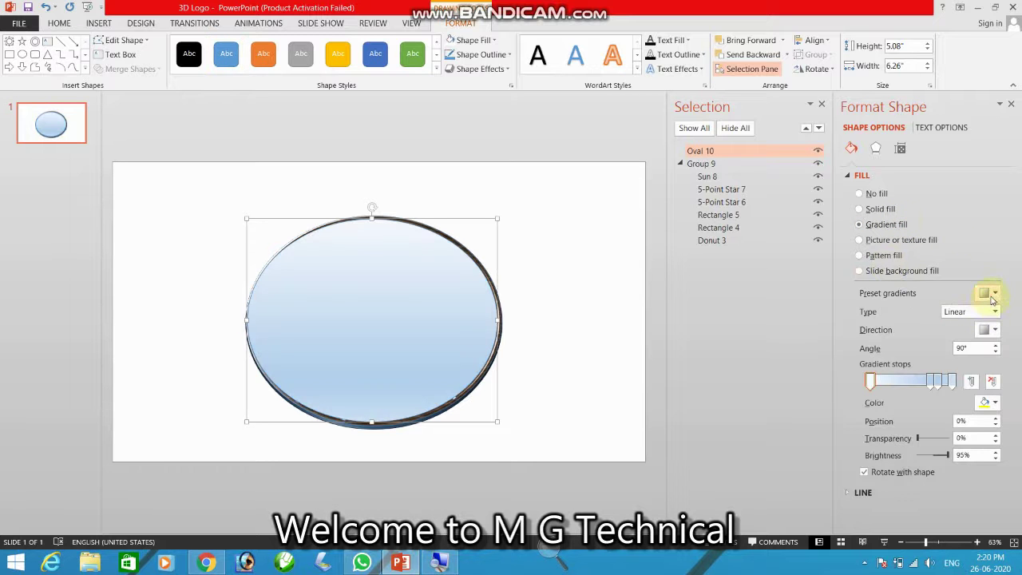
- Set the gradient type to Radial and recolour the first and middle stops blue
{"action": "left_click", "coordinate": [992, 295]}
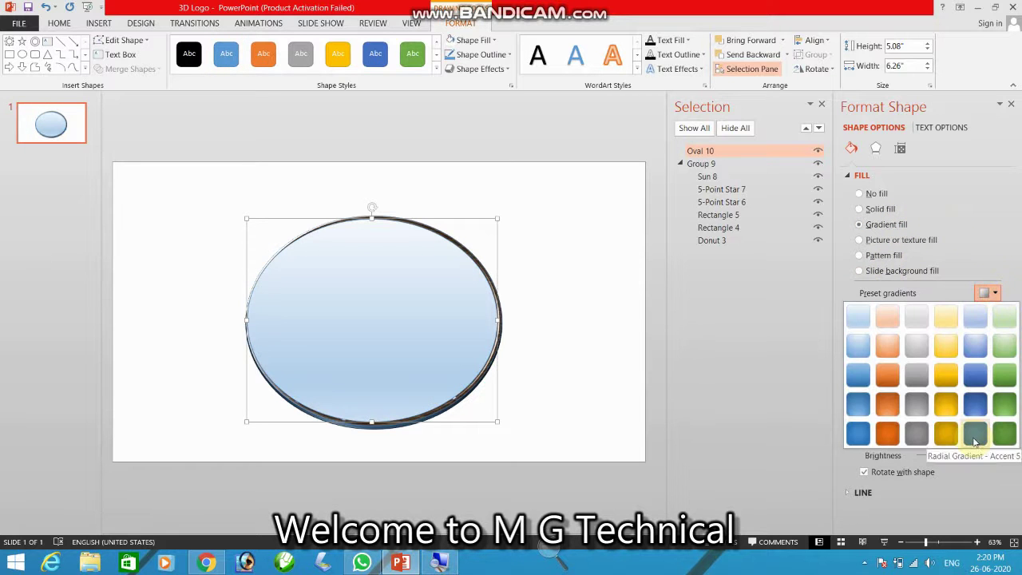
{"action": "left_click", "coordinate": [986, 293]}
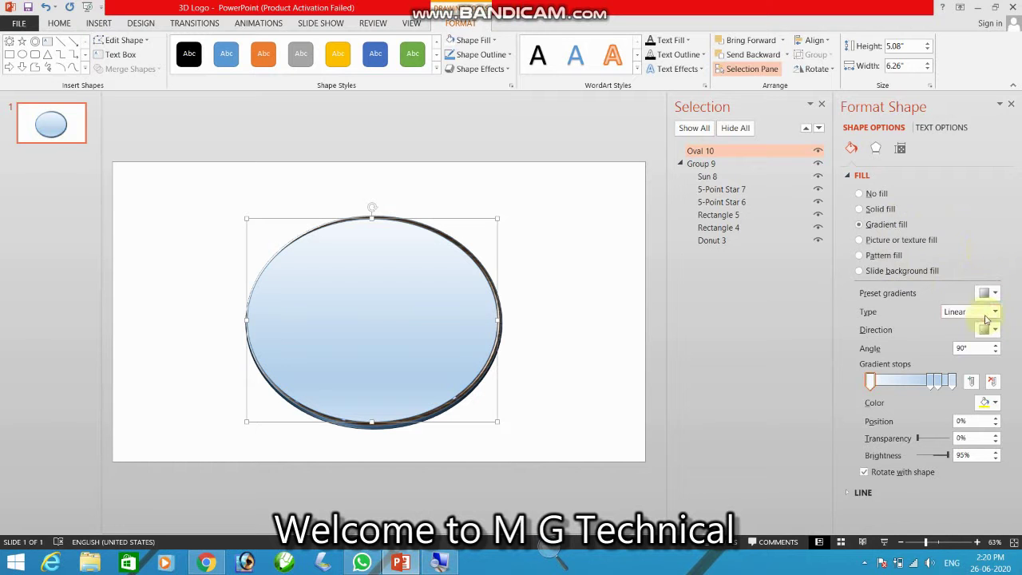
{"action": "left_click", "coordinate": [985, 313]}
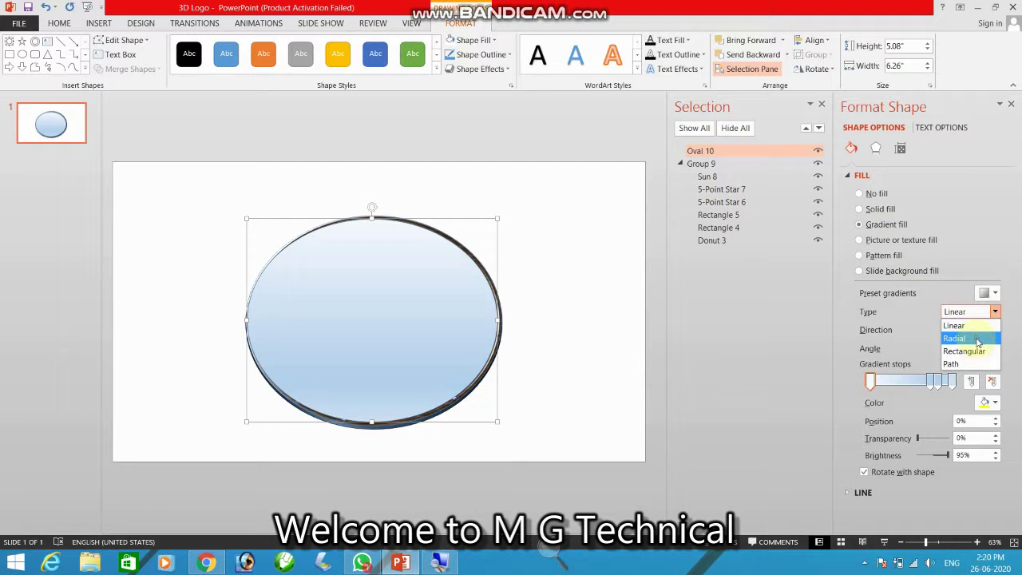
{"action": "left_click", "coordinate": [975, 337]}
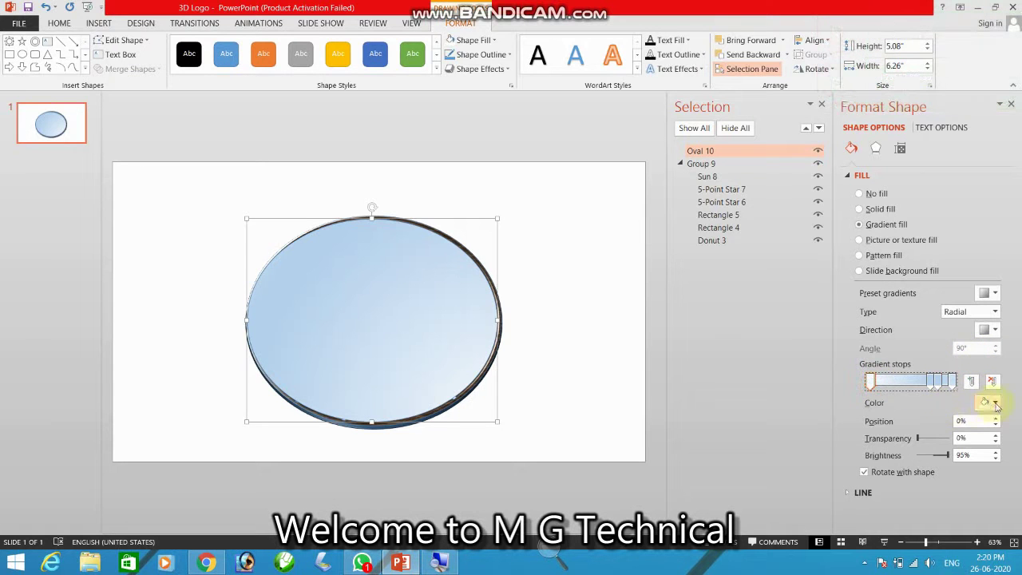
{"action": "left_click", "coordinate": [990, 402]}
{"action": "left_click", "coordinate": [918, 432]}
{"action": "left_click", "coordinate": [924, 382]}
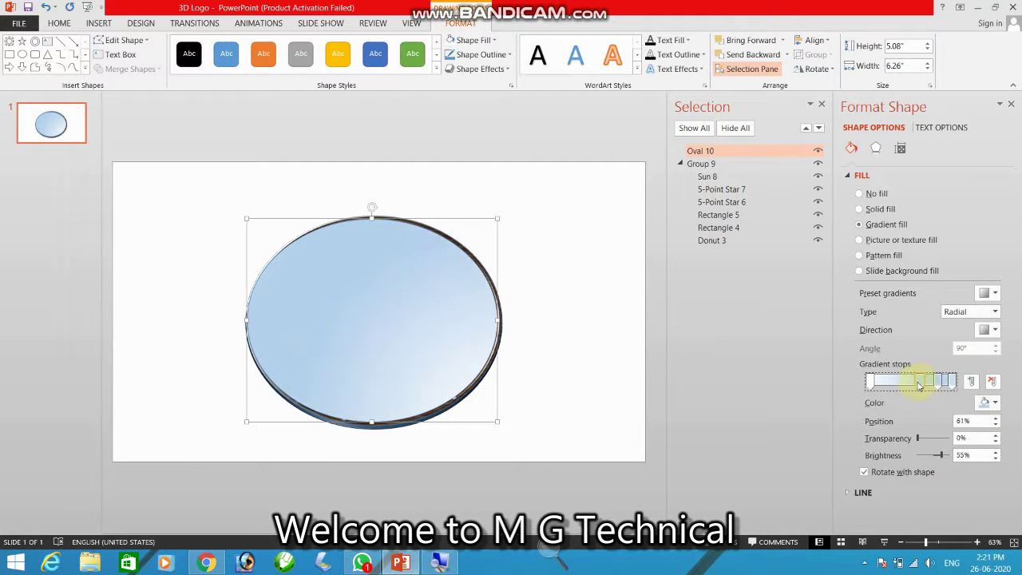
{"action": "left_click", "coordinate": [988, 402]}
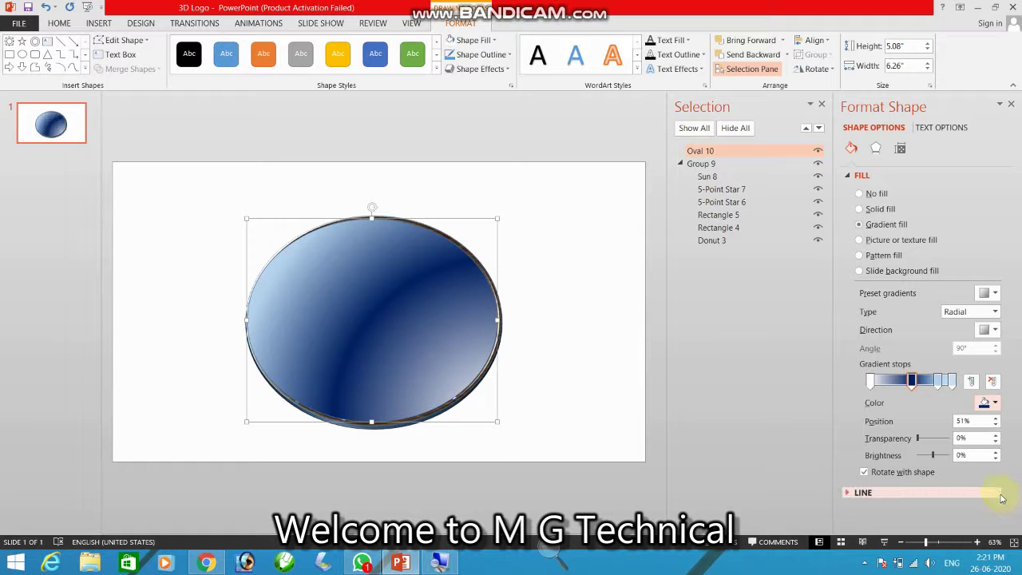
- Delete the 83% stop, make the end stop dark navy, and set direction From Center
{"action": "left_click", "coordinate": [939, 381]}
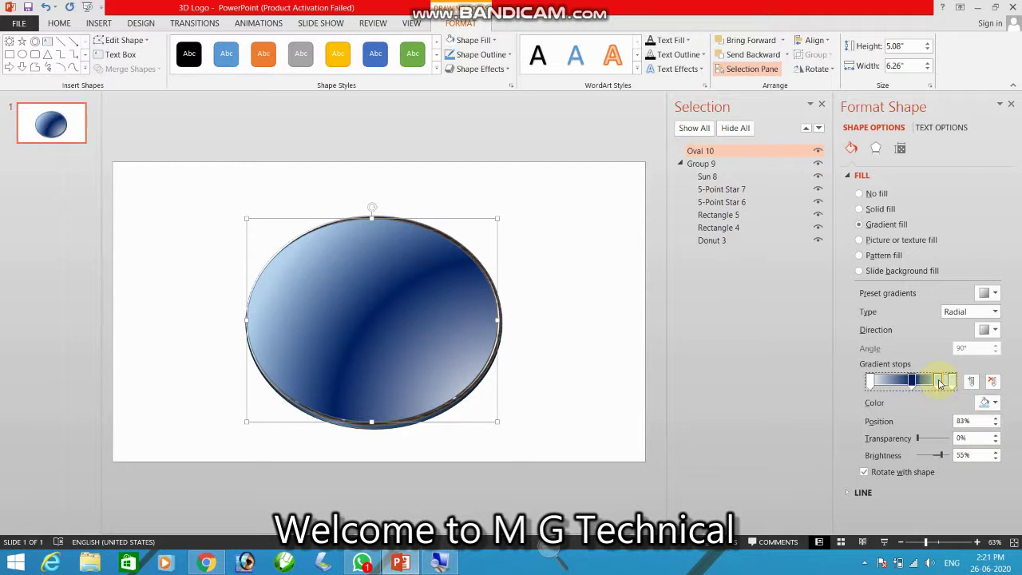
{"action": "left_click", "coordinate": [991, 382]}
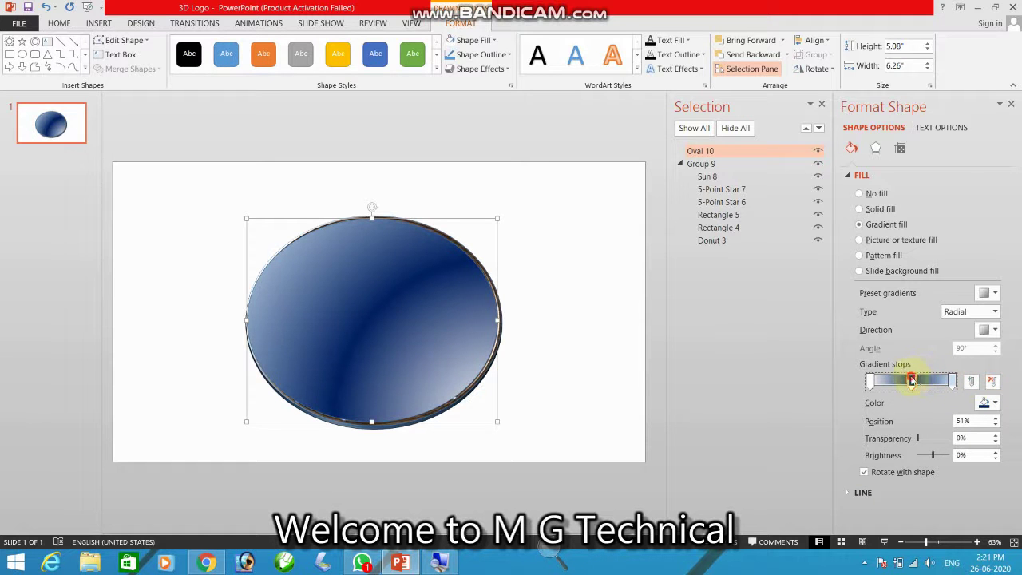
{"action": "left_click_drag", "start_coordinate": [911, 380], "coordinate": [916, 381]}
{"action": "left_click", "coordinate": [951, 382]}
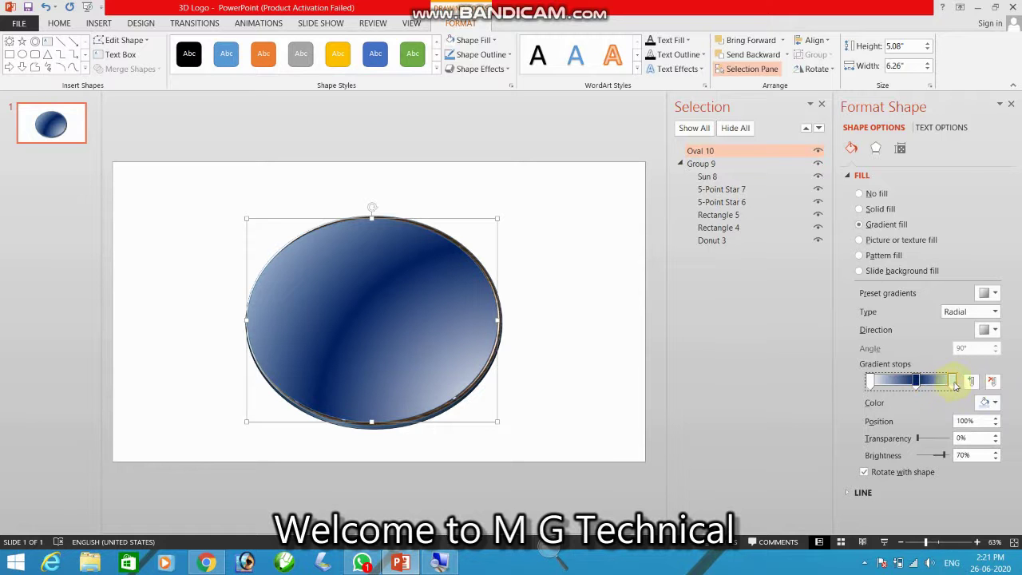
{"action": "left_click", "coordinate": [990, 402]}
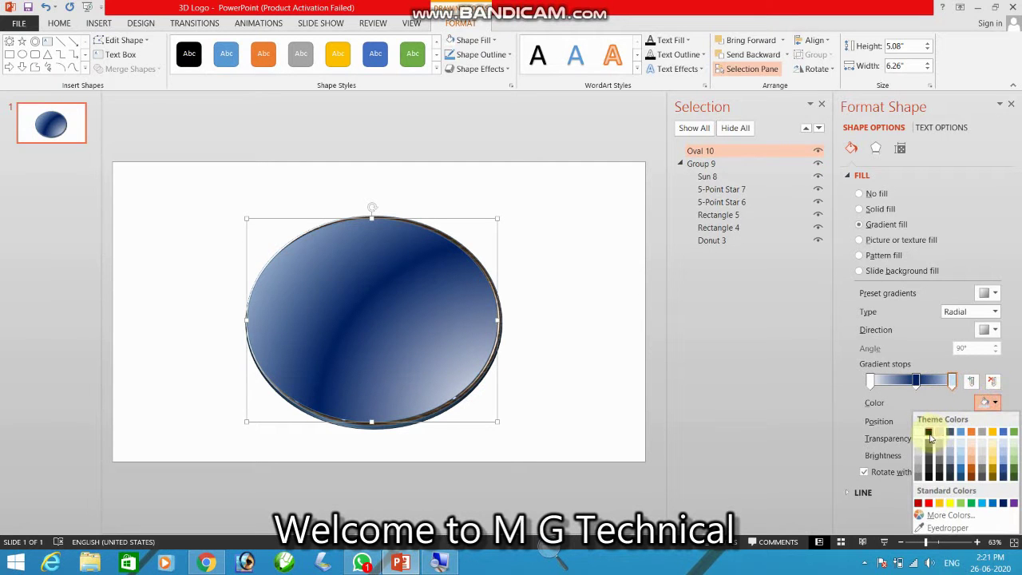
{"action": "left_click", "coordinate": [929, 434]}
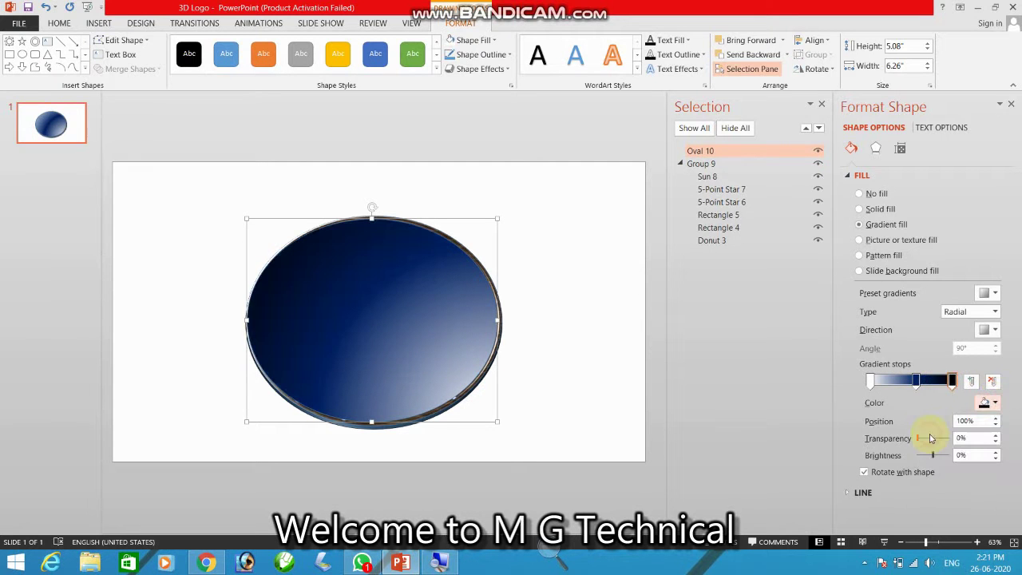
{"action": "left_click", "coordinate": [995, 330]}
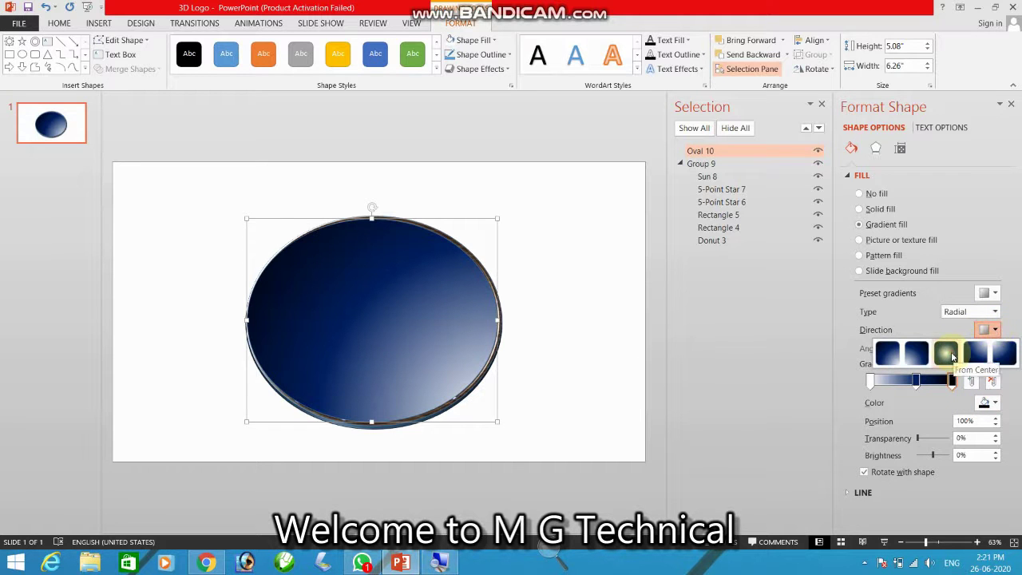
{"action": "left_click", "coordinate": [952, 354]}
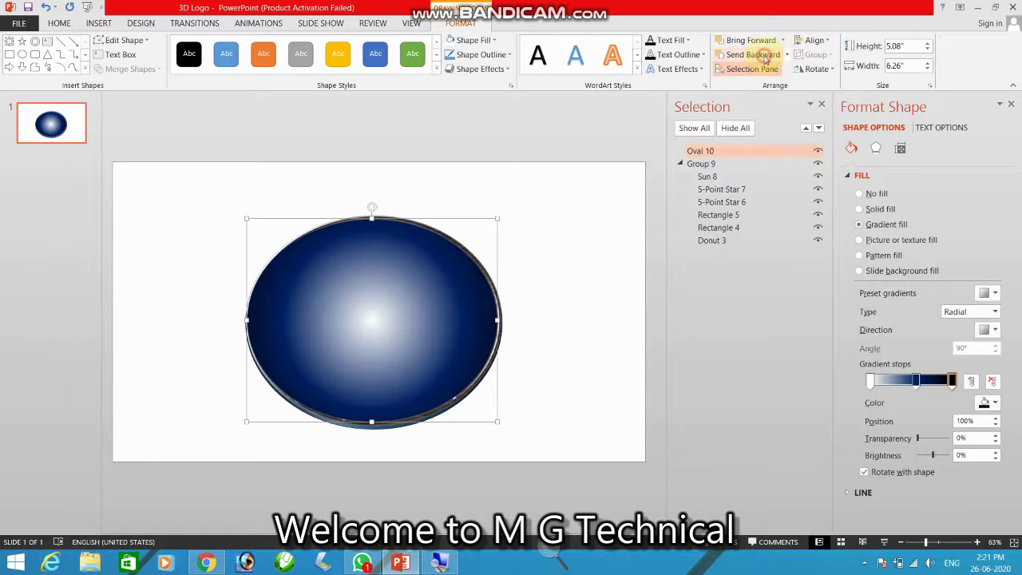
- Send Oval 10 behind the logo group, close the Selection and Format Shape panes, and deselect
{"action": "left_click", "coordinate": [778, 56]}
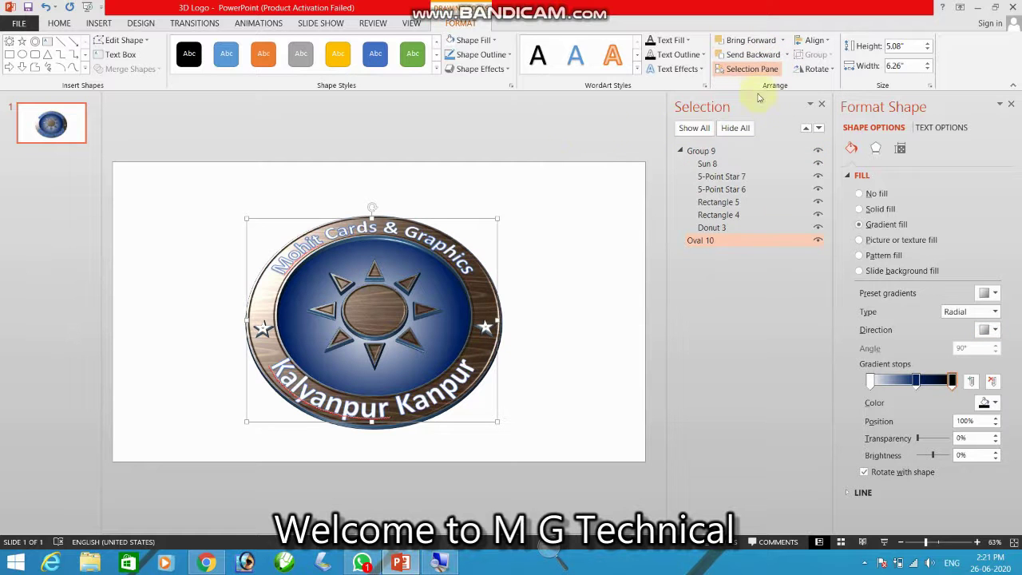
{"action": "left_click", "coordinate": [822, 104]}
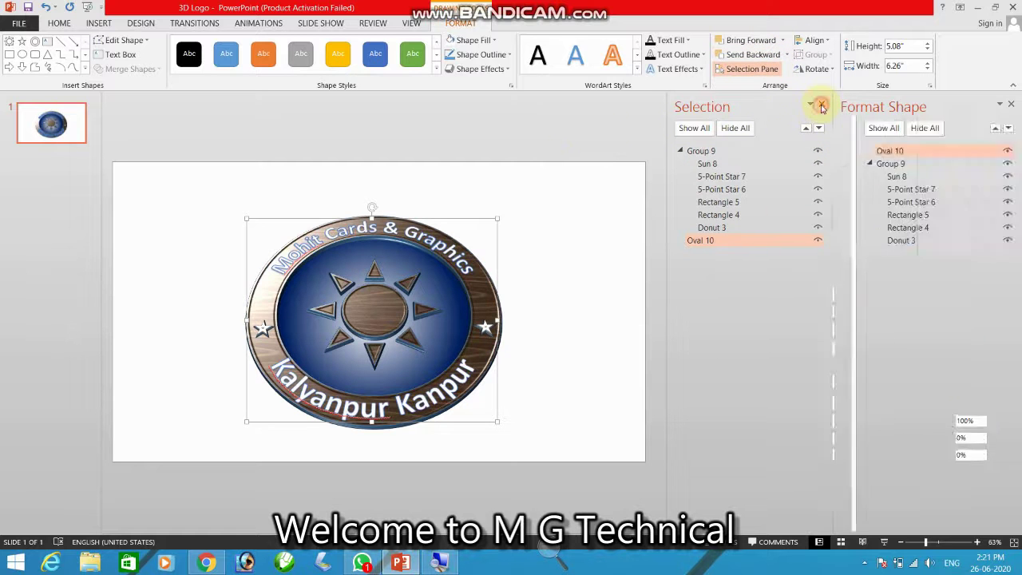
{"action": "left_click", "coordinate": [1011, 106]}
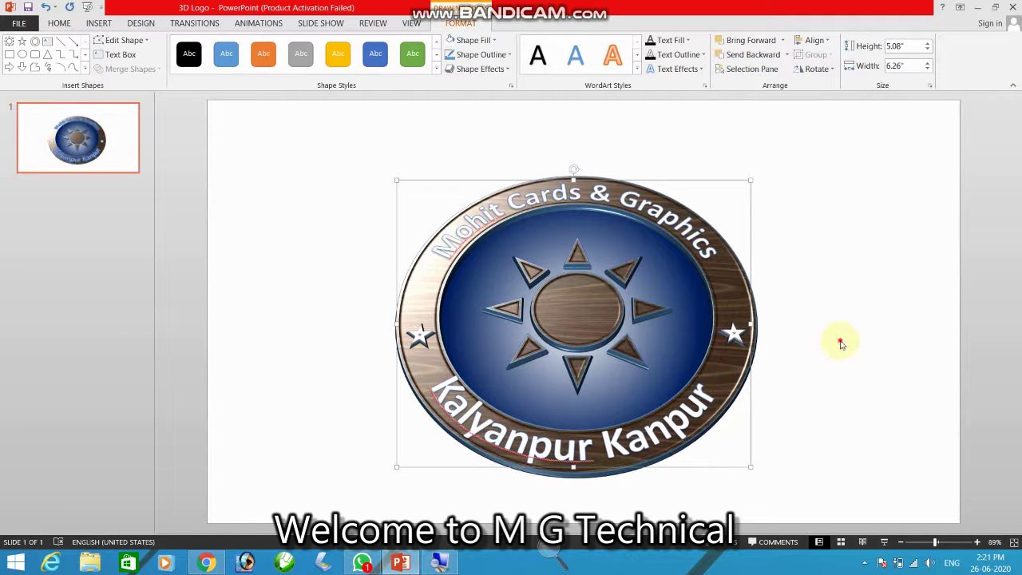
{"action": "left_click", "coordinate": [840, 344]}
{"action": "scroll", "coordinate": [838, 384], "scroll_direction": "up", "scroll_amount": 1, "text": "ctrl"}
{"action": "scroll", "coordinate": [838, 384], "scroll_direction": "up", "scroll_amount": 1, "text": "ctrl"}
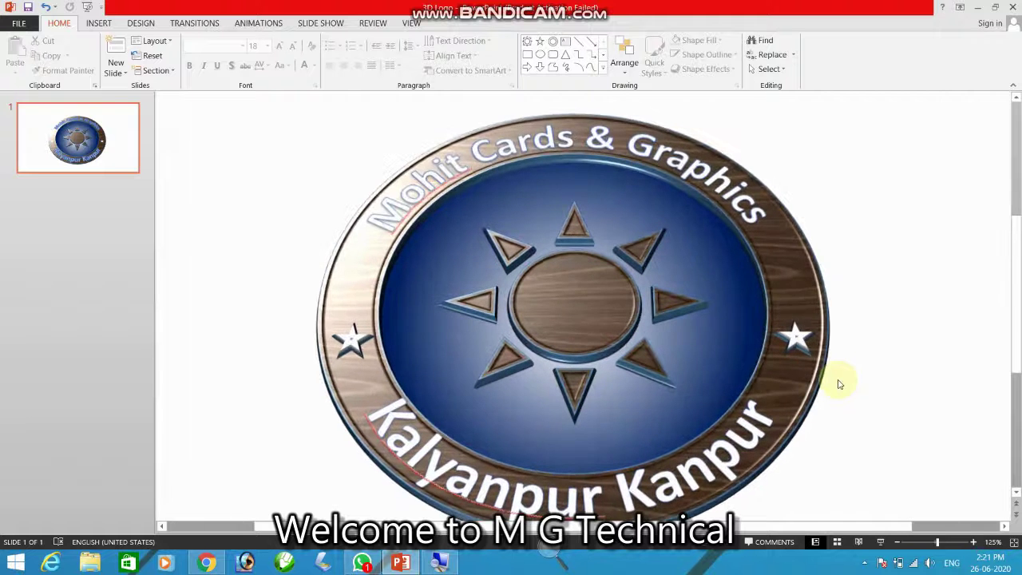
{"action": "scroll", "coordinate": [839, 383], "scroll_direction": "up", "scroll_amount": 1, "text": "ctrl"}
{"action": "scroll", "coordinate": [846, 380], "scroll_direction": "up", "scroll_amount": 1, "text": "ctrl"}
{"action": "scroll", "coordinate": [846, 423], "scroll_direction": "down", "scroll_amount": 1}
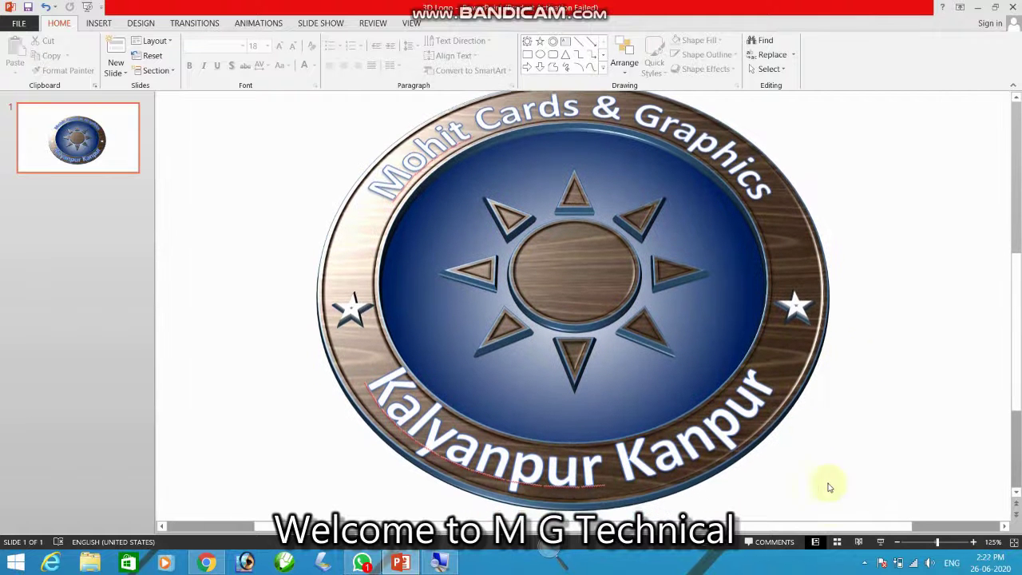
{"action": "left_click", "coordinate": [898, 543]}
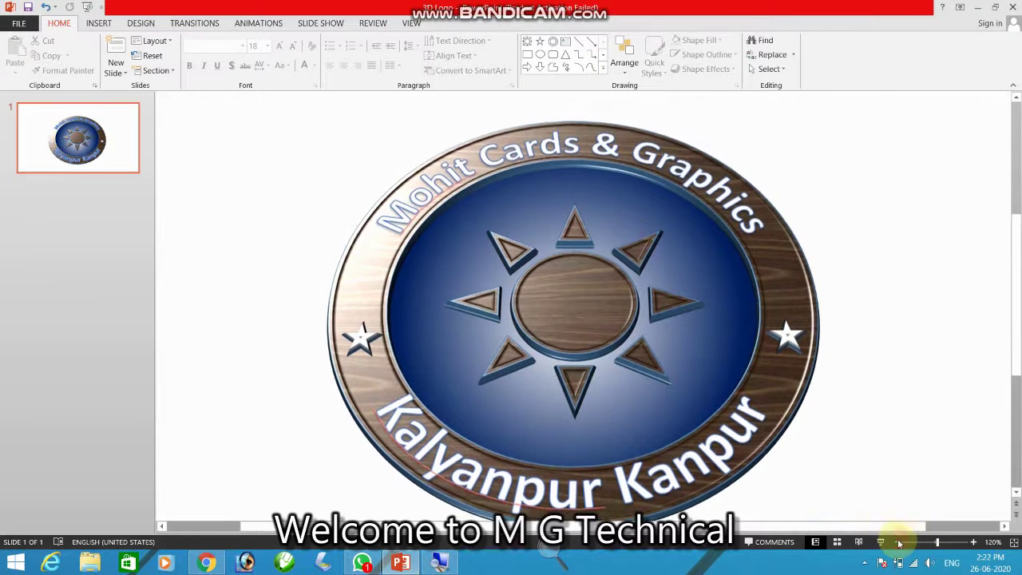
{"action": "left_click", "coordinate": [896, 543]}
{"action": "left_click", "coordinate": [896, 543]}
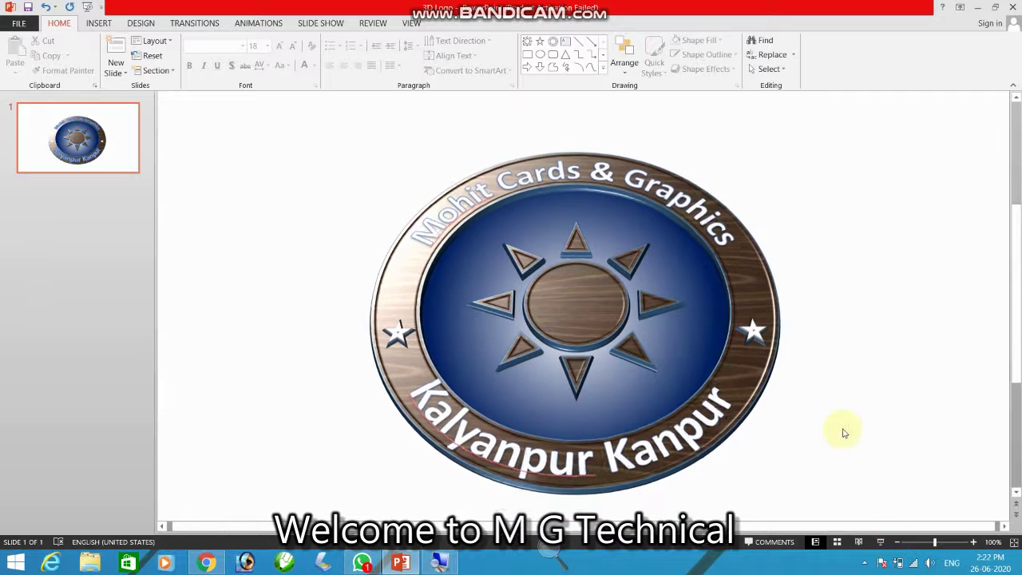